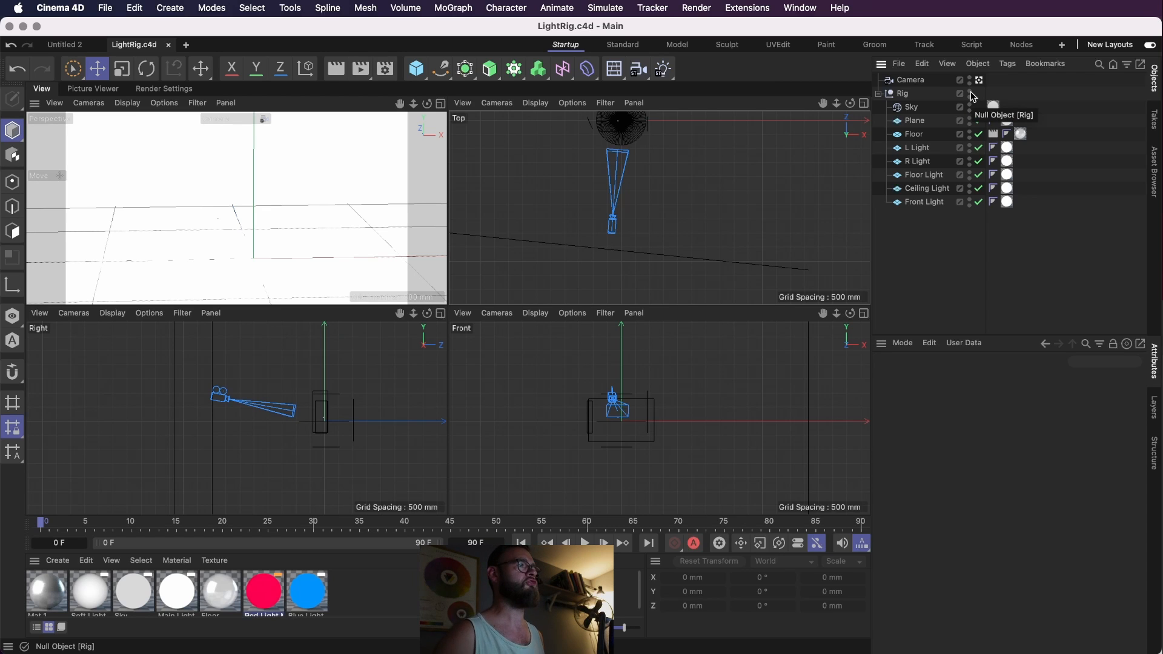
- Hide the Rig null in the viewports and close the Untitled 2 project
{"action": "left_click", "coordinate": [969, 92]}
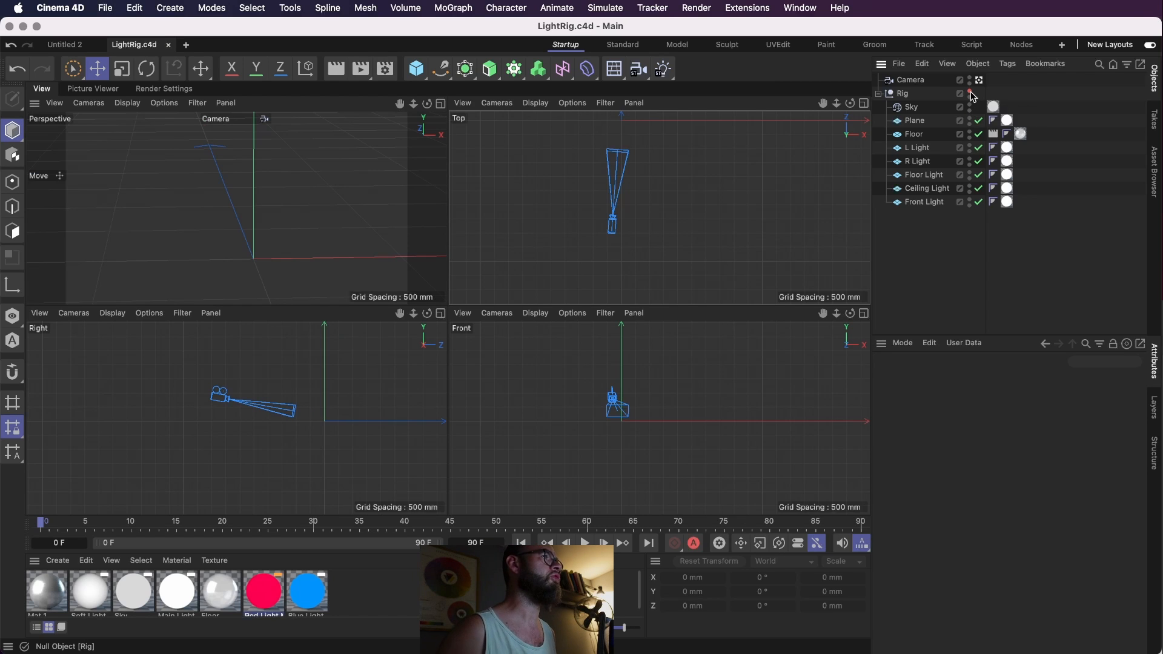
{"action": "left_click", "coordinate": [97, 47]}
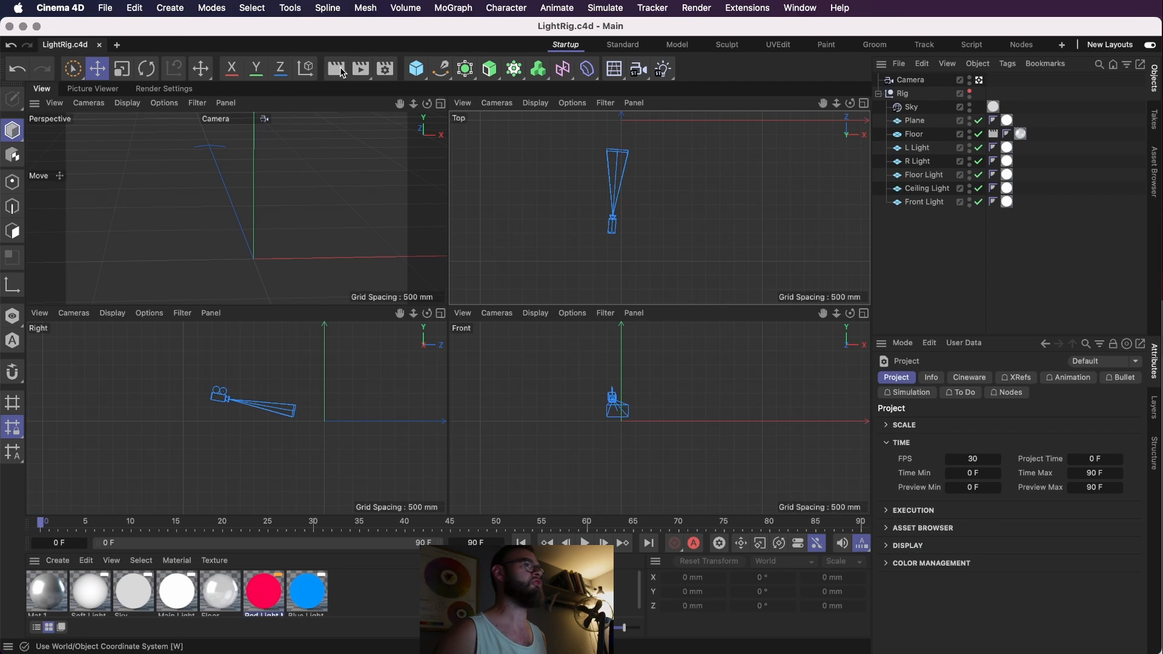
- Add a sphere primitive, make it a Hemisphere with 100 segments, and shrink its radius to about 202 mm
{"action": "left_click", "coordinate": [415, 71]}
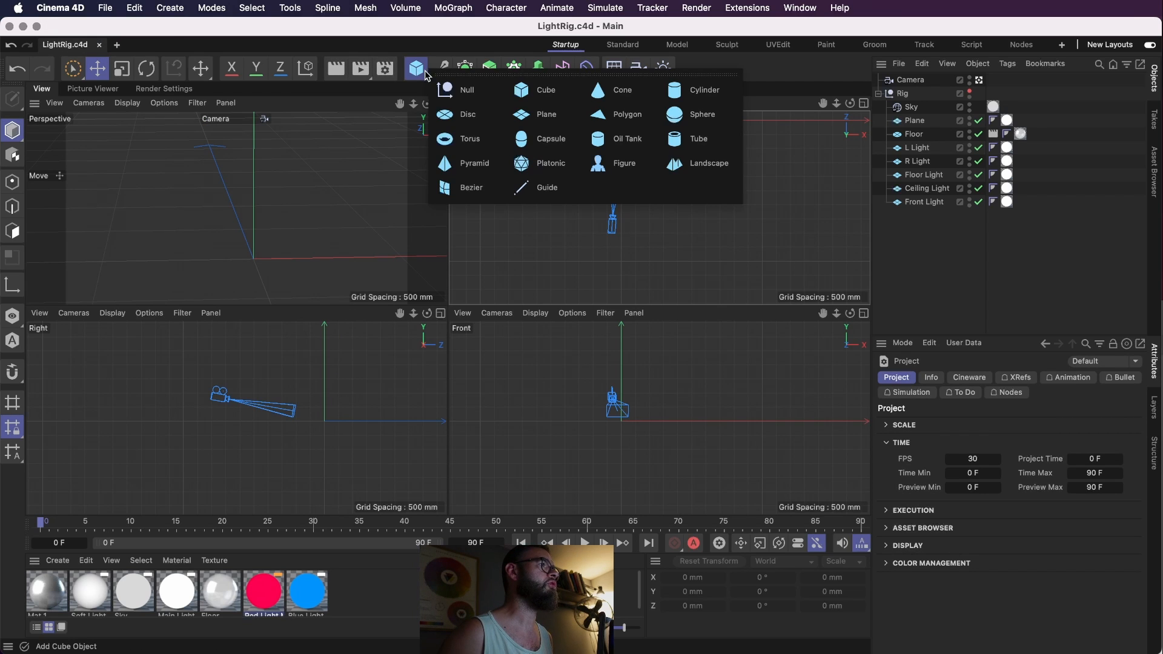
{"action": "left_click", "coordinate": [695, 115]}
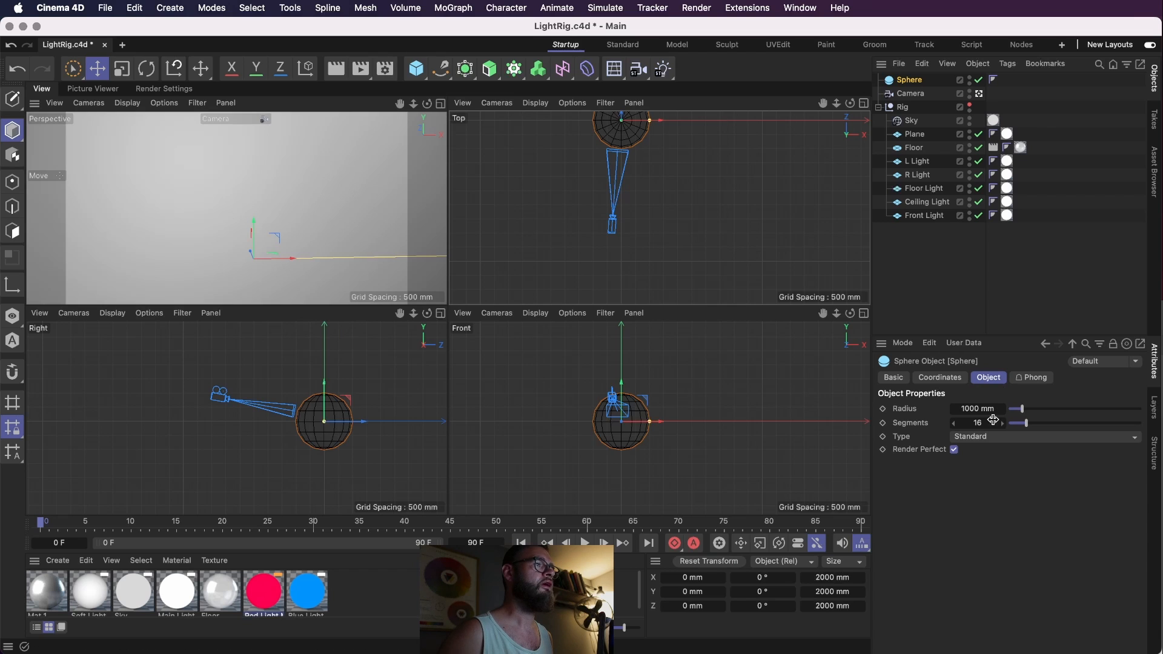
{"action": "left_click", "coordinate": [982, 446]}
{"action": "left_click", "coordinate": [1000, 526]}
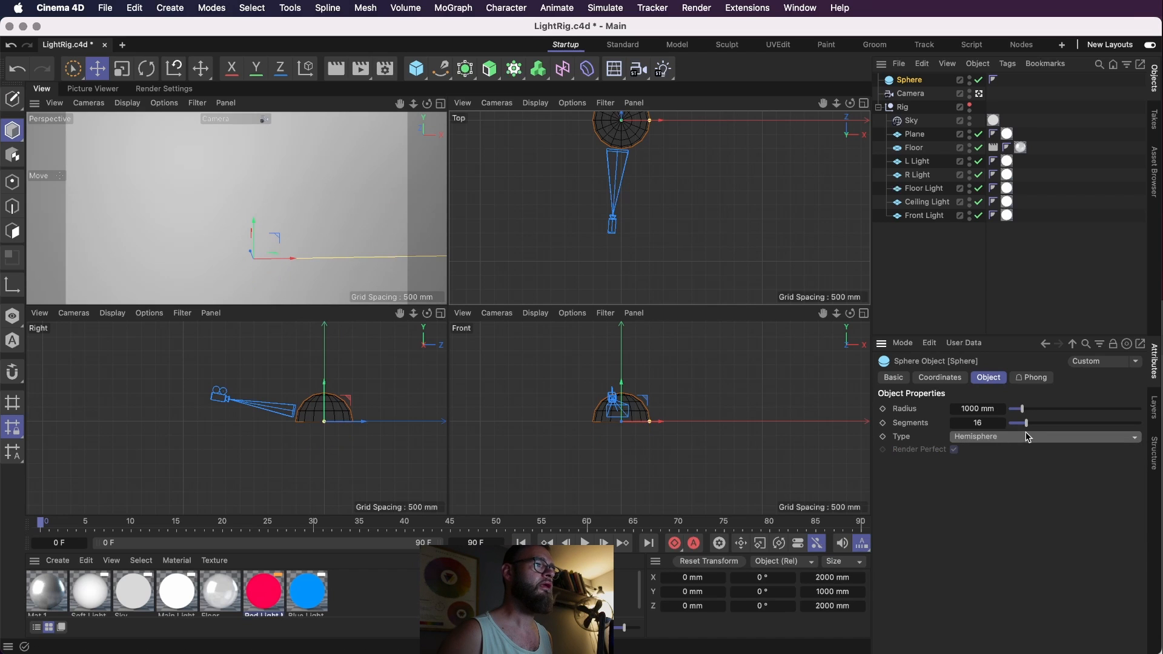
{"action": "left_click_drag", "start_coordinate": [1027, 426], "coordinate": [1141, 424]}
{"action": "key", "text": "o"}
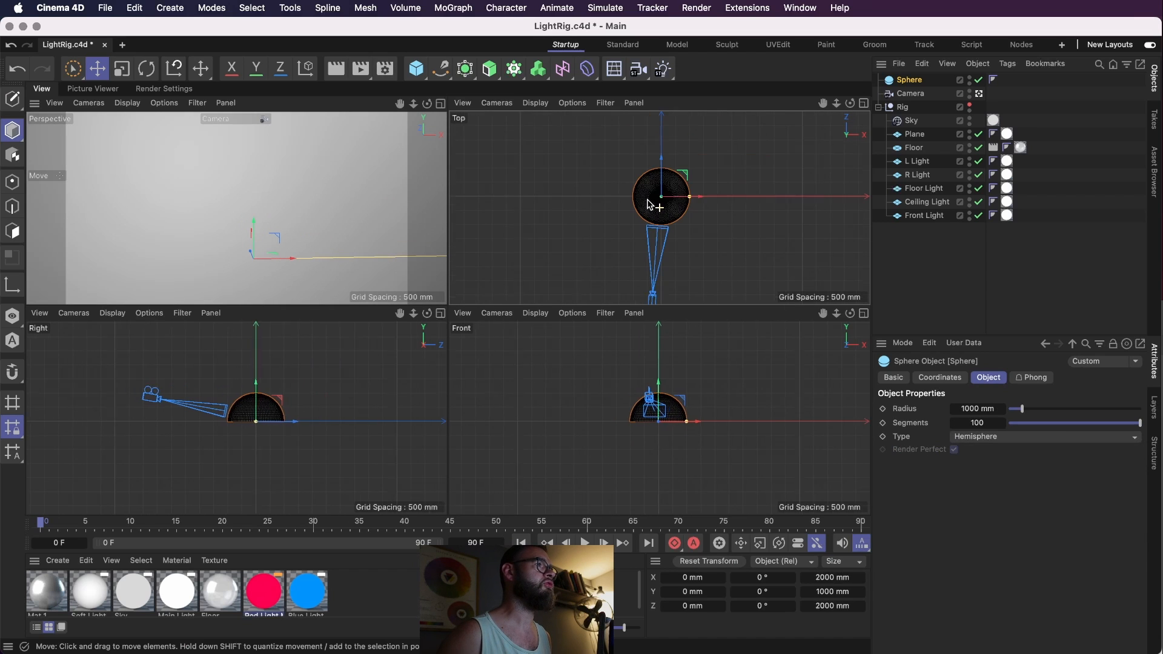
{"action": "left_click_drag", "start_coordinate": [692, 203], "coordinate": [667, 201]}
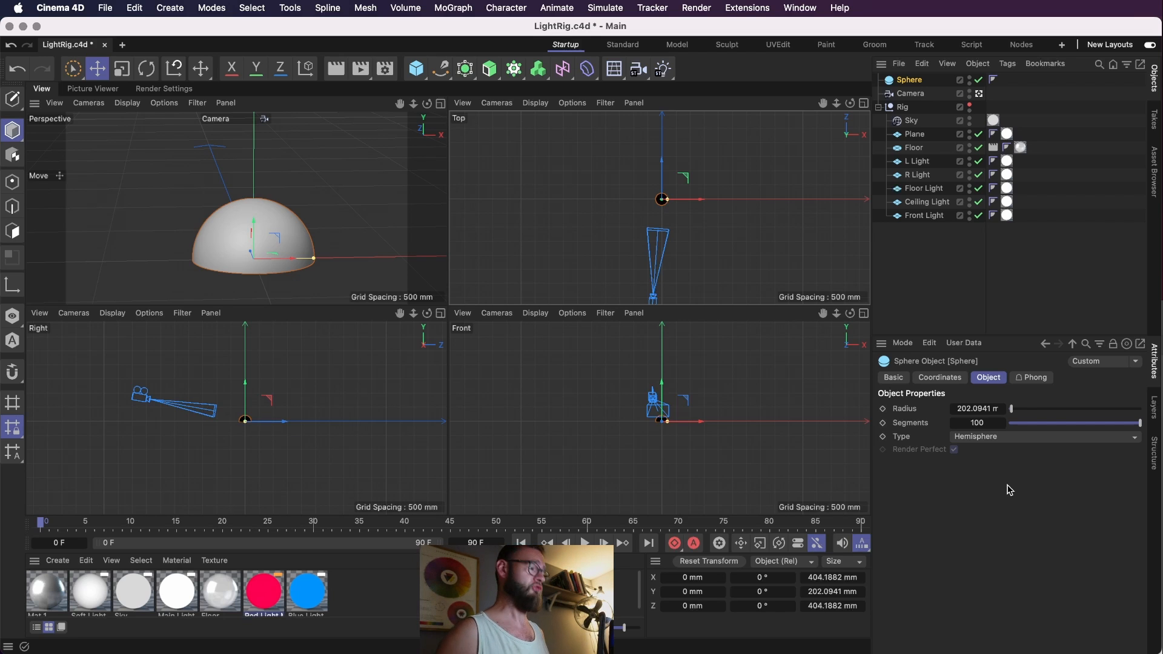
- Rotate the hemisphere 180° so its opening faces up and raise it about 202 mm in Y
{"action": "key", "text": "r"}
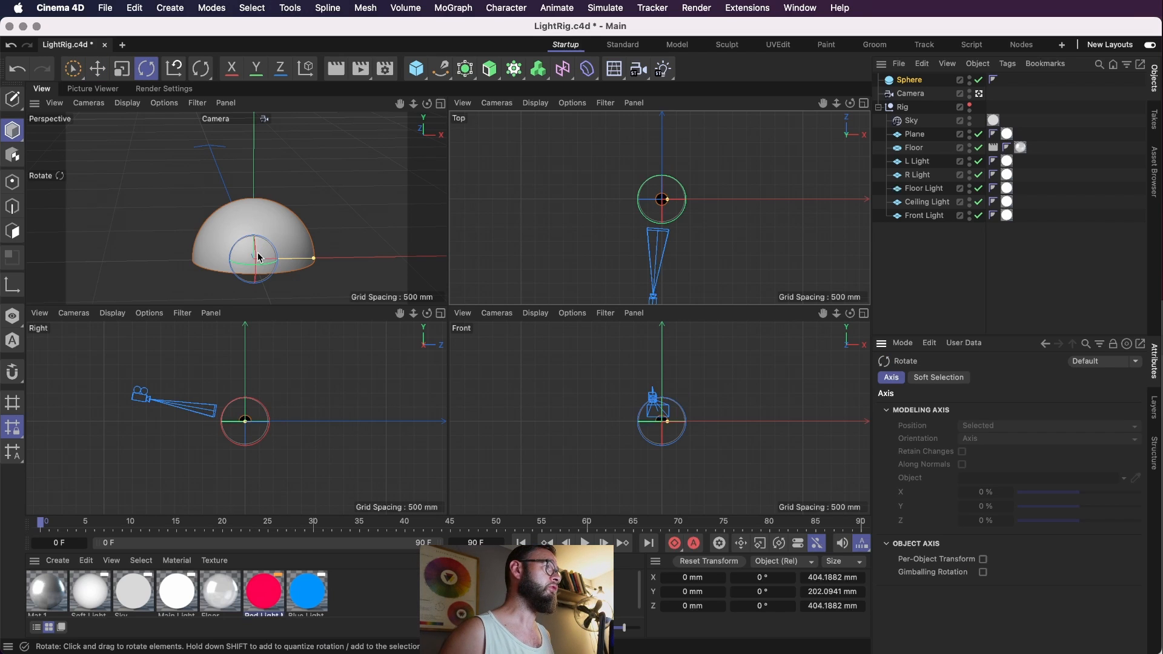
{"action": "left_click_drag", "start_coordinate": [260, 257], "coordinate": [330, 258]}
{"action": "left_click_drag", "start_coordinate": [330, 257], "coordinate": [328, 258]}
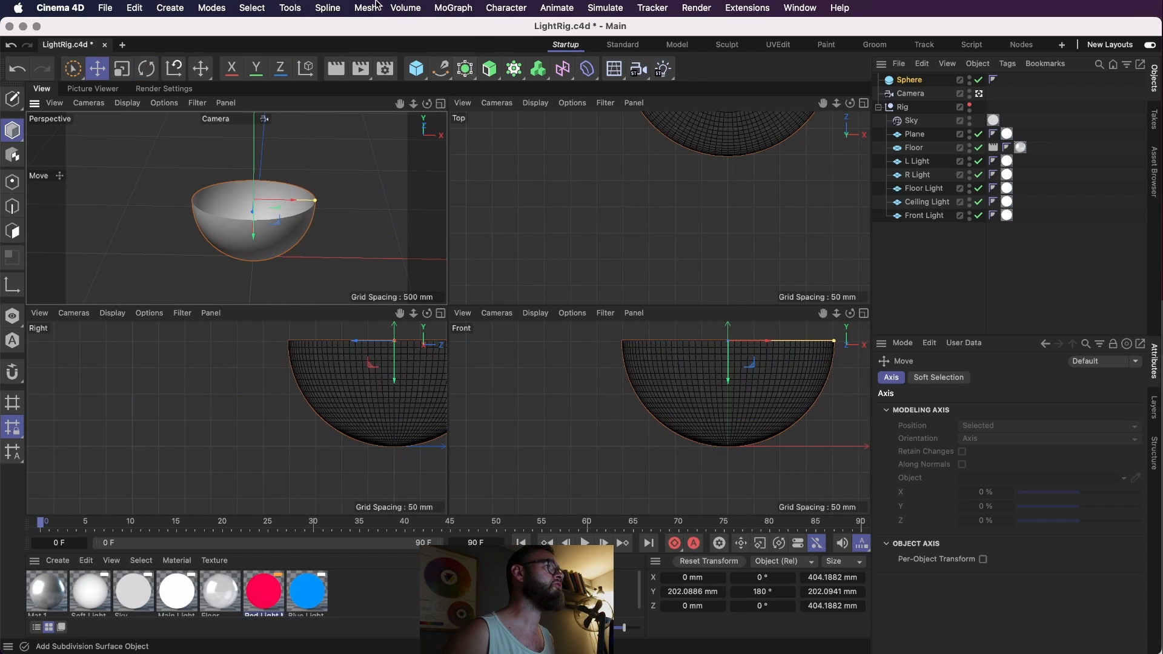
- Add a Cloth Surface generator and make the sphere its child
{"action": "left_click", "coordinate": [838, 8]}
{"action": "type", "text": "cloth"}
{"action": "mouse_move", "coordinate": [925, 65]}
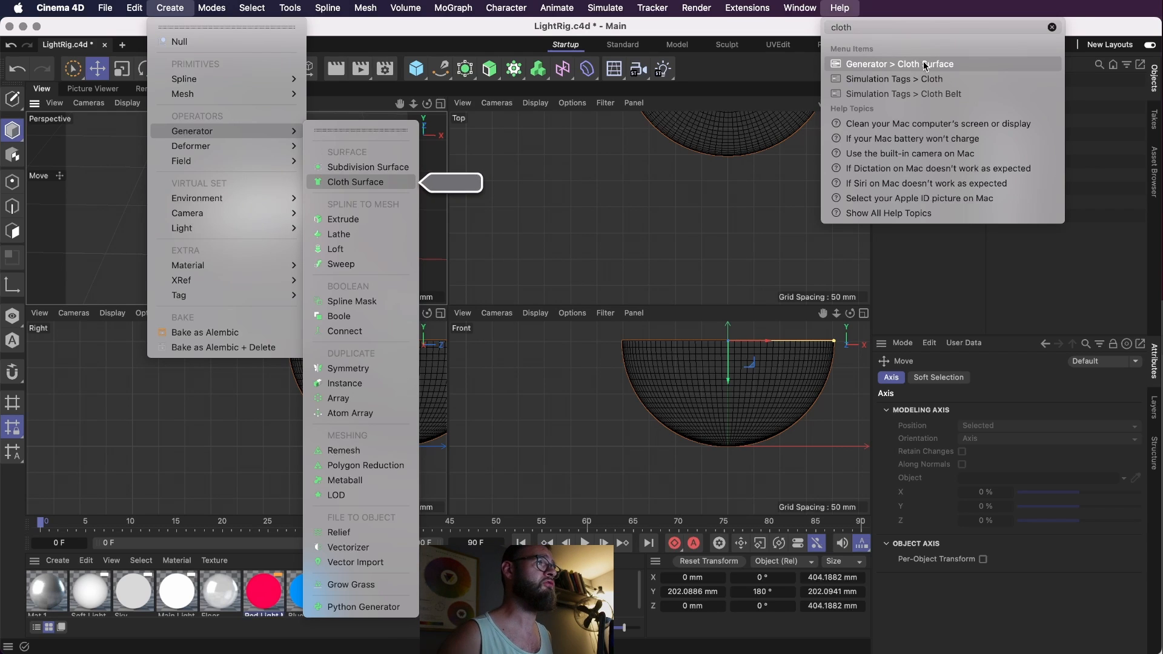
{"action": "left_click", "coordinate": [925, 64]}
{"action": "left_click_drag", "start_coordinate": [909, 94], "coordinate": [911, 82]}
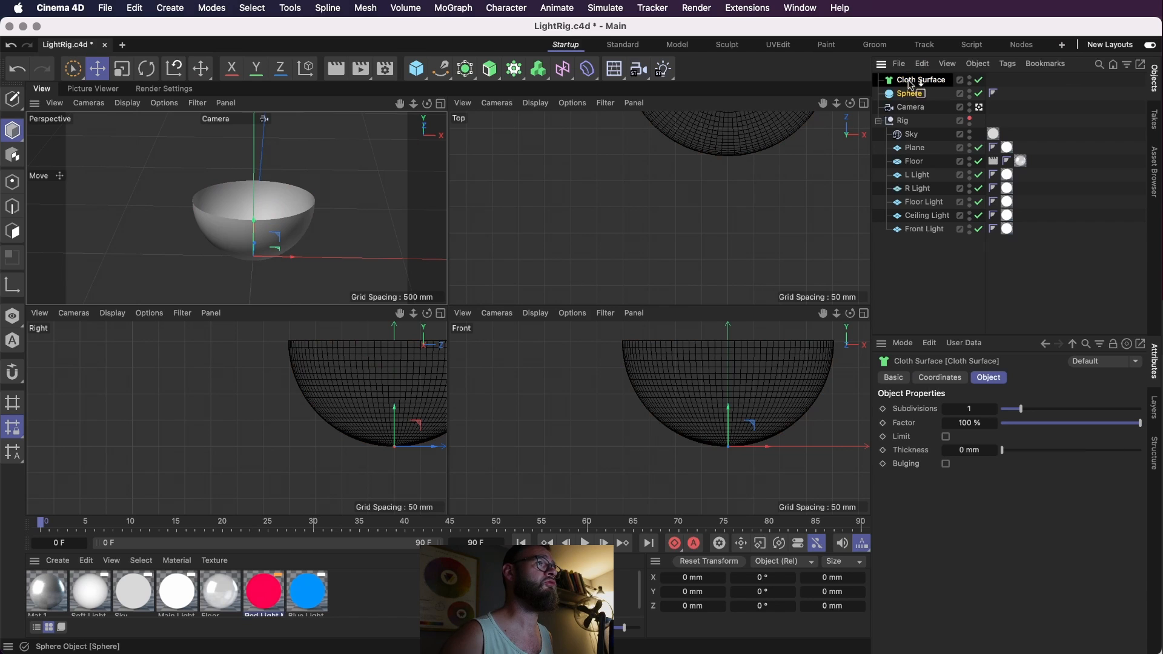
- Set the Cloth Surface thickness to about 37.27 mm, enlarge the perspective view, and save the project
{"action": "left_click", "coordinate": [913, 80]}
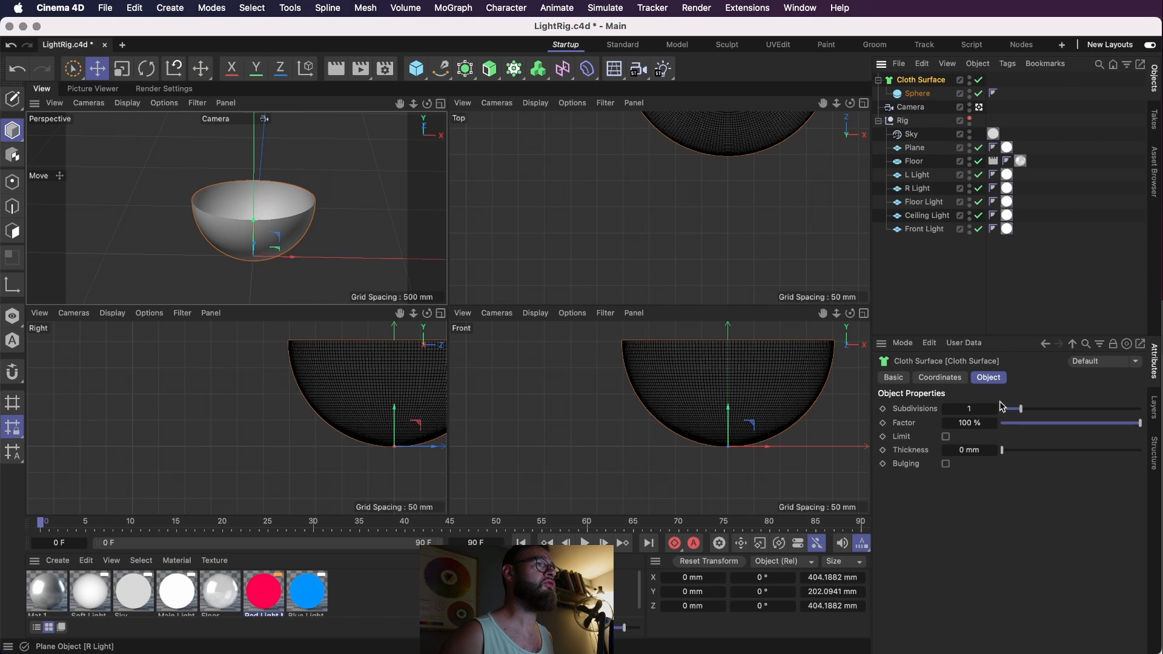
{"action": "left_click_drag", "start_coordinate": [1008, 451], "coordinate": [1141, 467]}
{"action": "mouse_move", "coordinate": [976, 449]}
{"action": "left_mouse_down"}
{"action": "mouse_move", "coordinate": [1048, 449]}
{"action": "mouse_move", "coordinate": [967, 456]}
{"action": "left_mouse_up"}
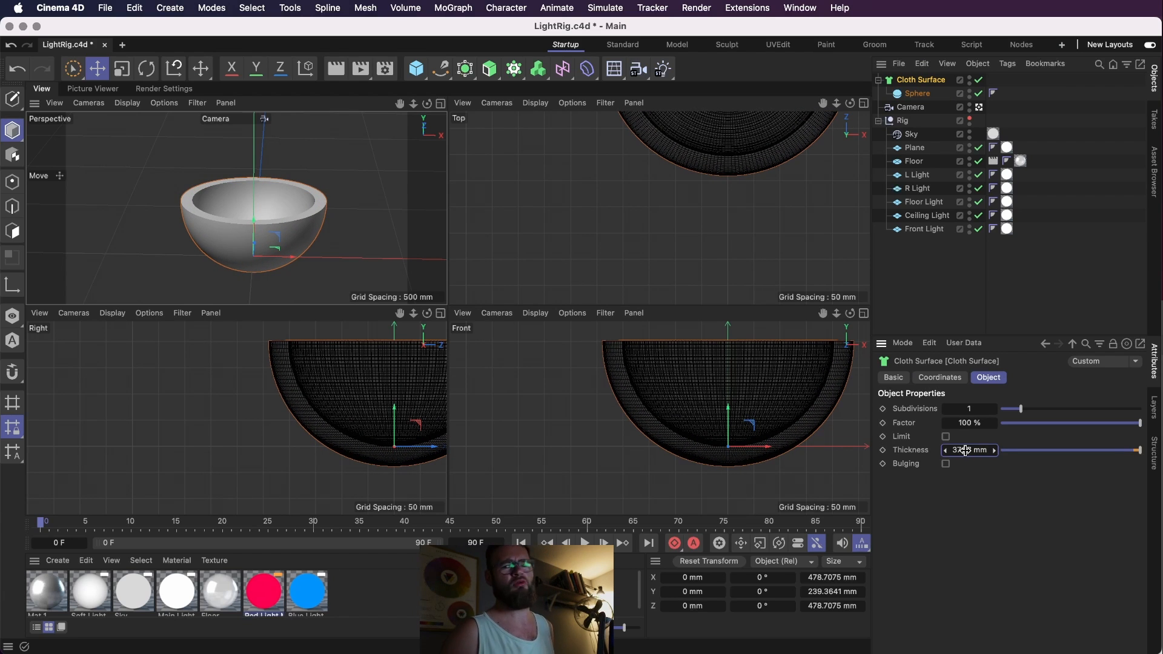
{"action": "left_click", "coordinate": [441, 104]}
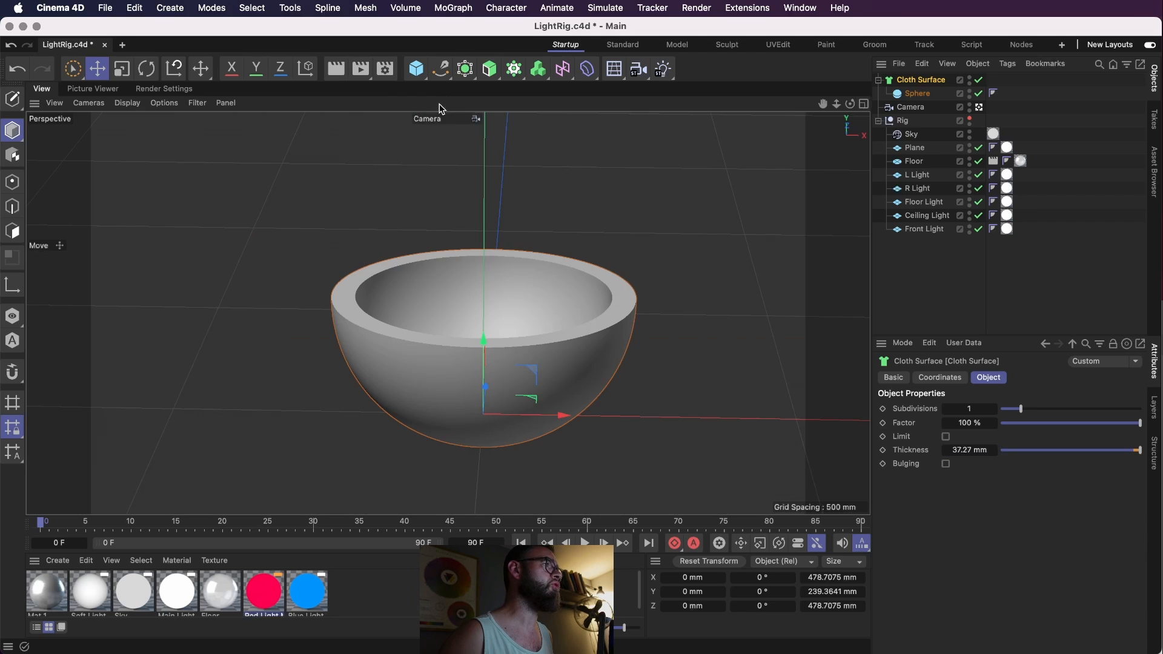
{"action": "key", "text": "super+s"}
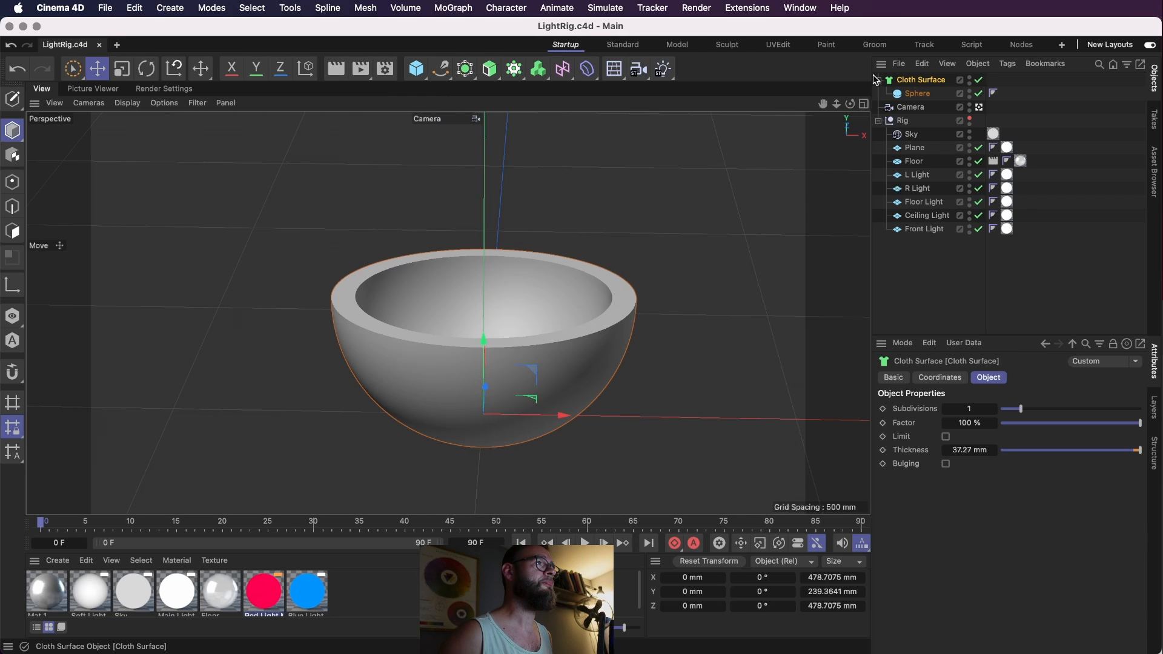
- Bring in the Parquet 01 - Palisander wood material from the asset library and apply it to the Cloth Surface
{"action": "left_click", "coordinate": [1154, 172]}
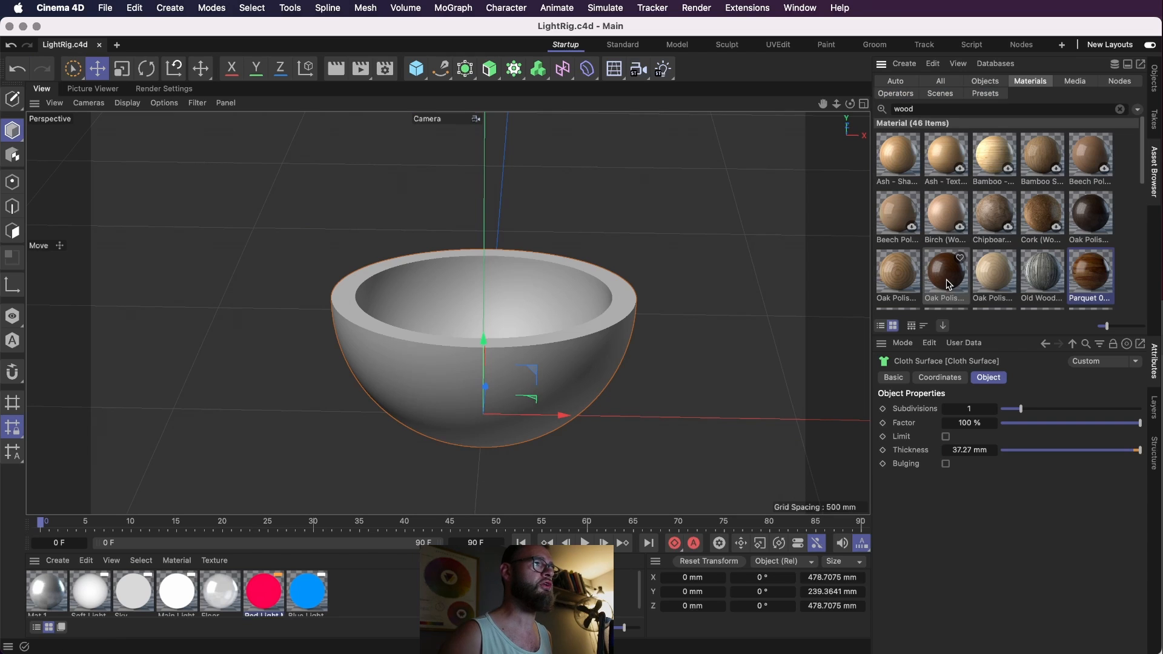
{"action": "left_click_drag", "start_coordinate": [1065, 285], "coordinate": [372, 591]}
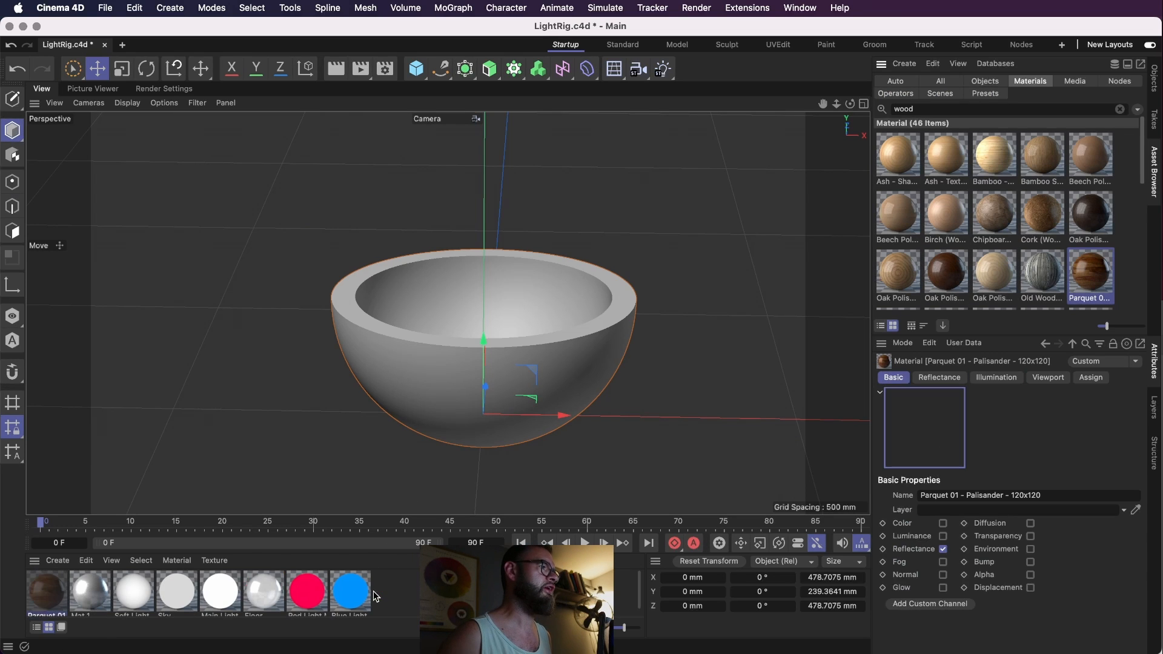
{"action": "left_click", "coordinate": [1155, 82]}
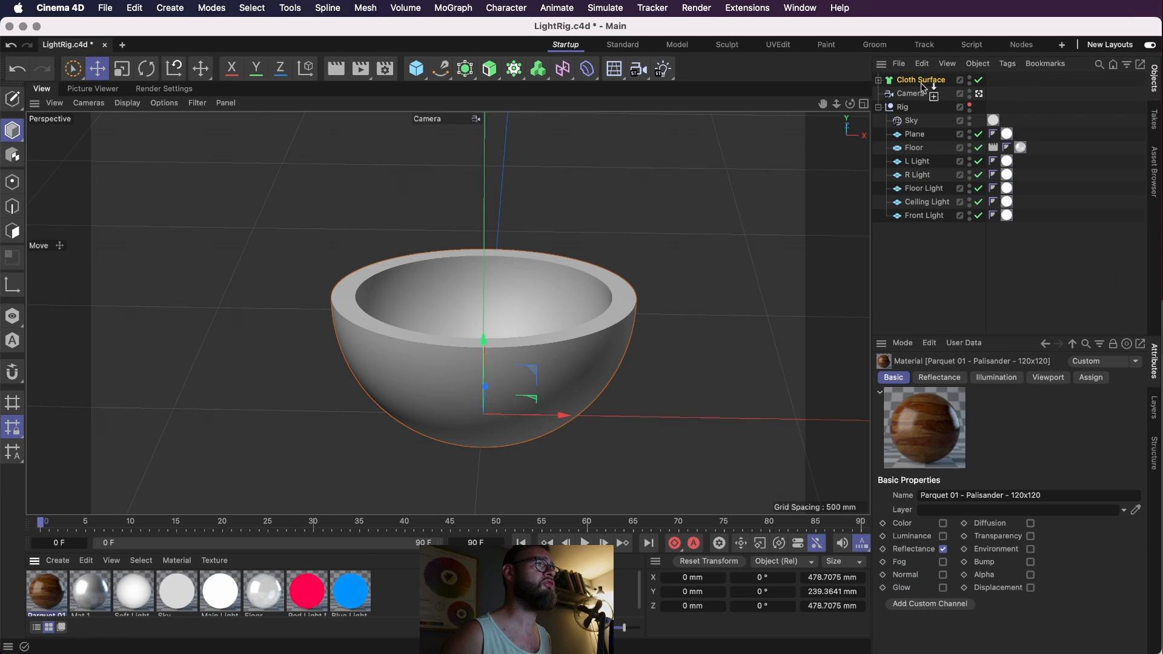
{"action": "left_click_drag", "start_coordinate": [905, 81], "coordinate": [908, 81]}
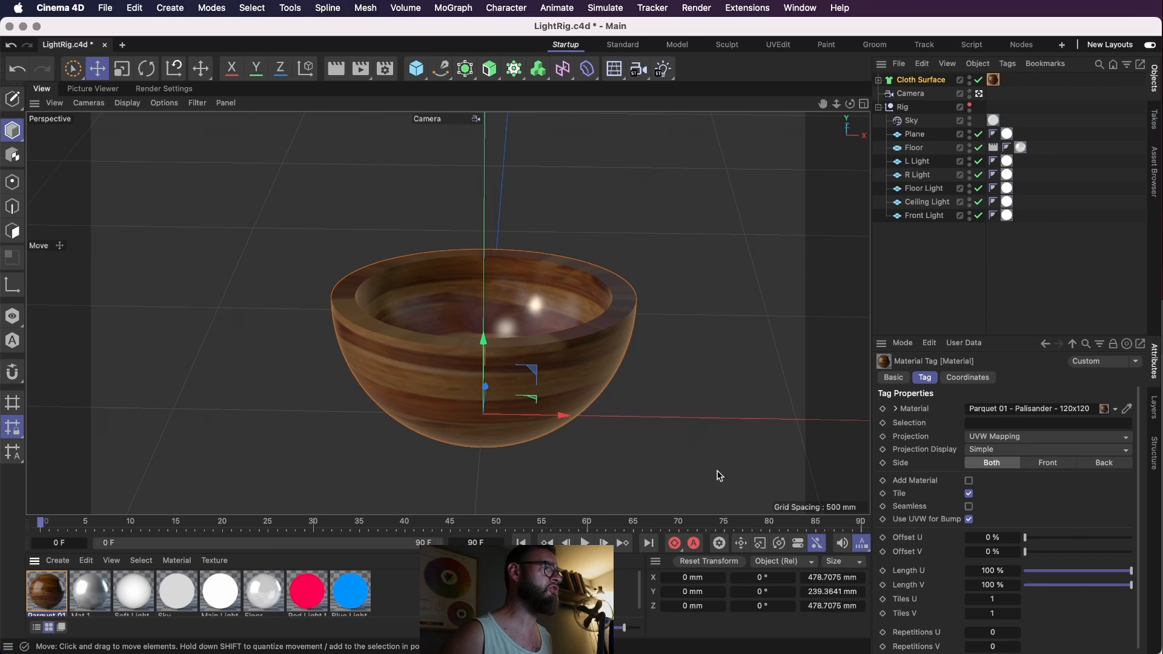
- Switch the bowl's wood texture to Flat projection, rotate it to about -134°, 42°, -132° for a diagonal grain, and save the project
{"action": "left_click", "coordinate": [992, 437]}
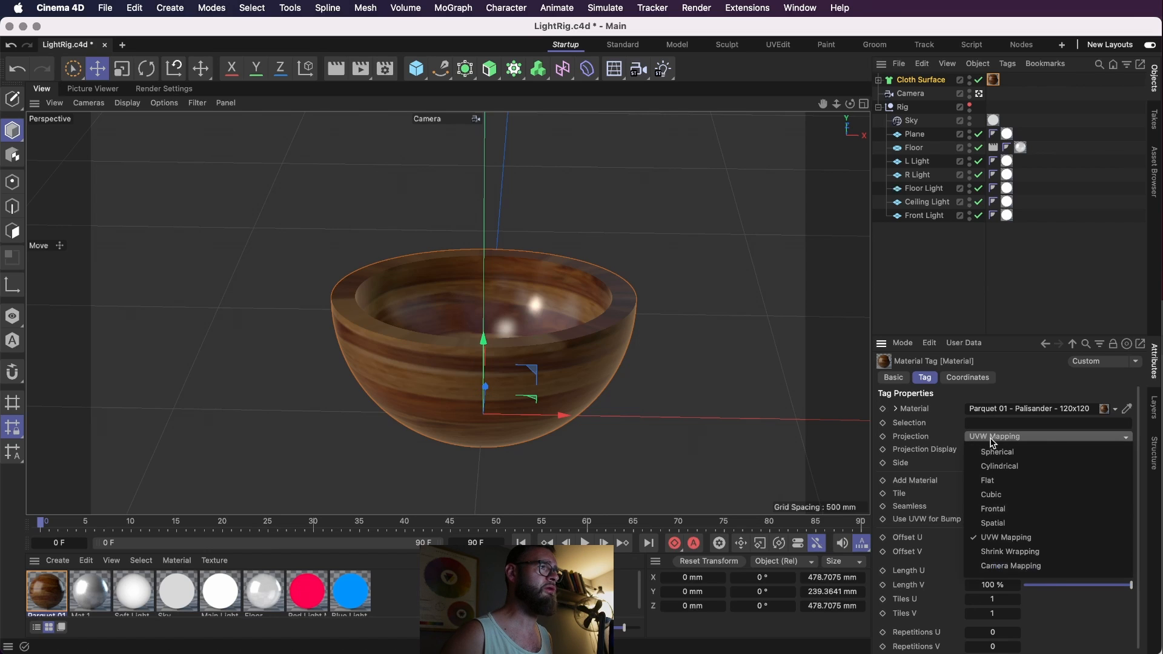
{"action": "left_click", "coordinate": [990, 482]}
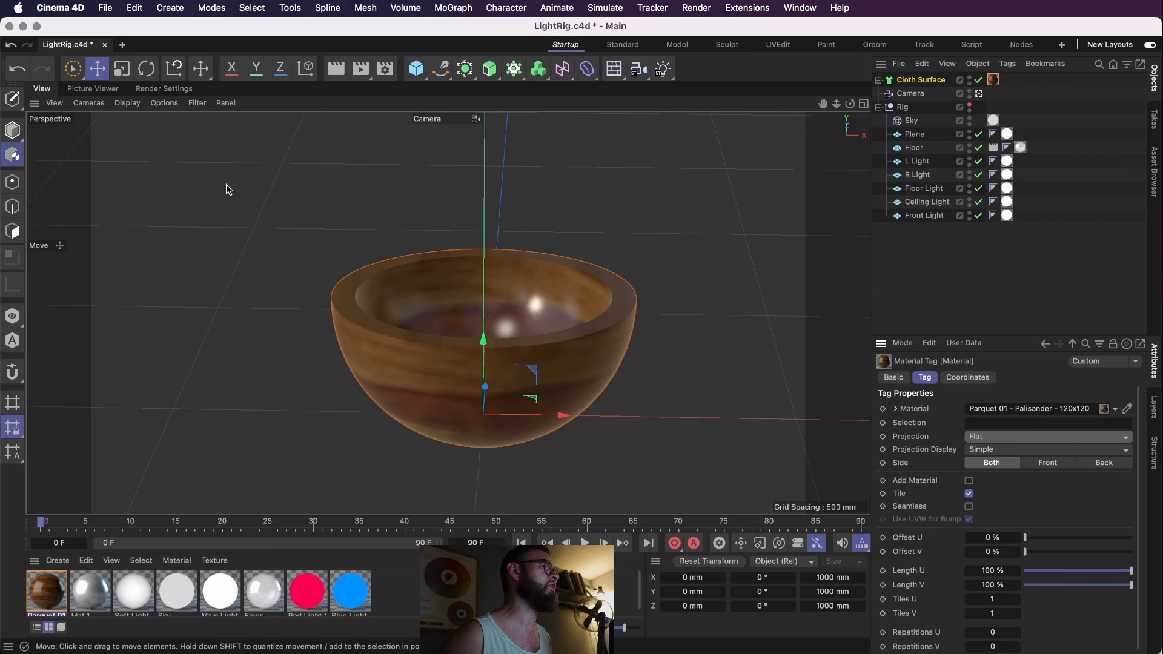
{"action": "key", "text": "r"}
{"action": "left_click_drag", "start_coordinate": [488, 407], "coordinate": [476, 452]}
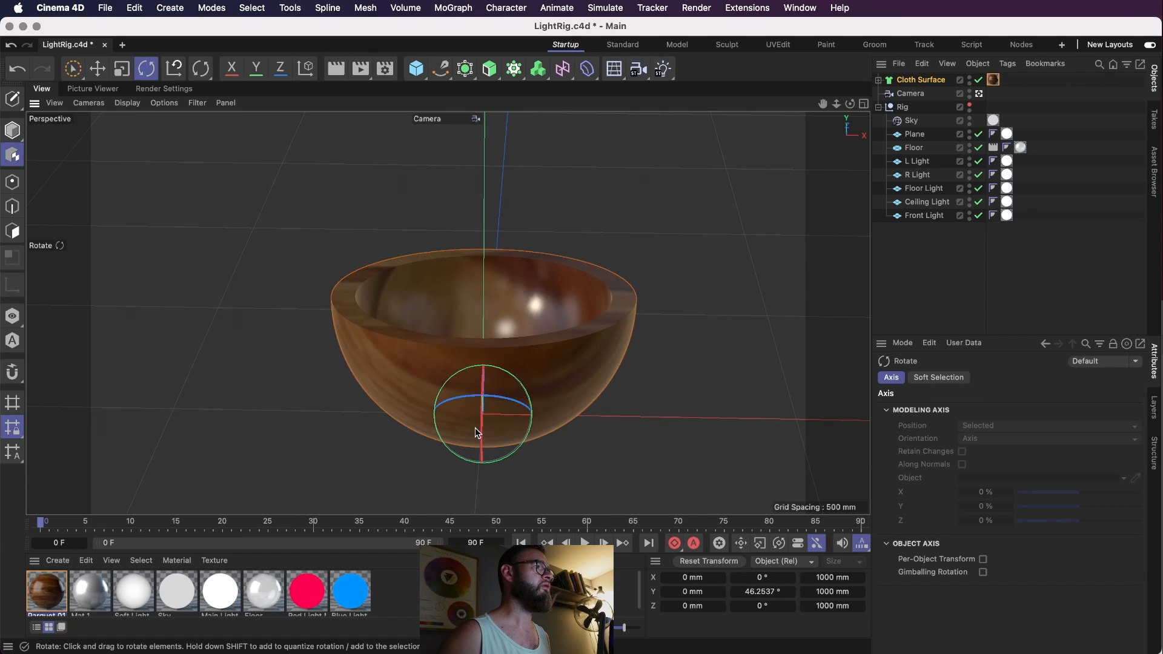
{"action": "left_click_drag", "start_coordinate": [456, 372], "coordinate": [393, 389]}
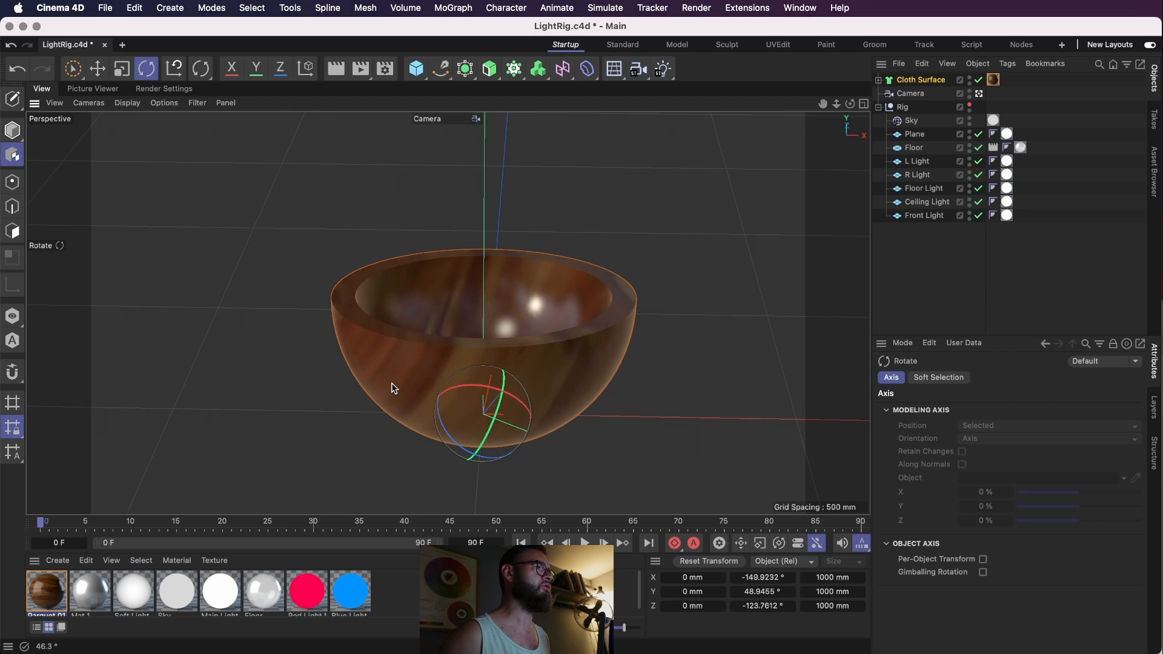
{"action": "key", "text": "super+s"}
{"action": "left_click", "coordinate": [913, 271]}
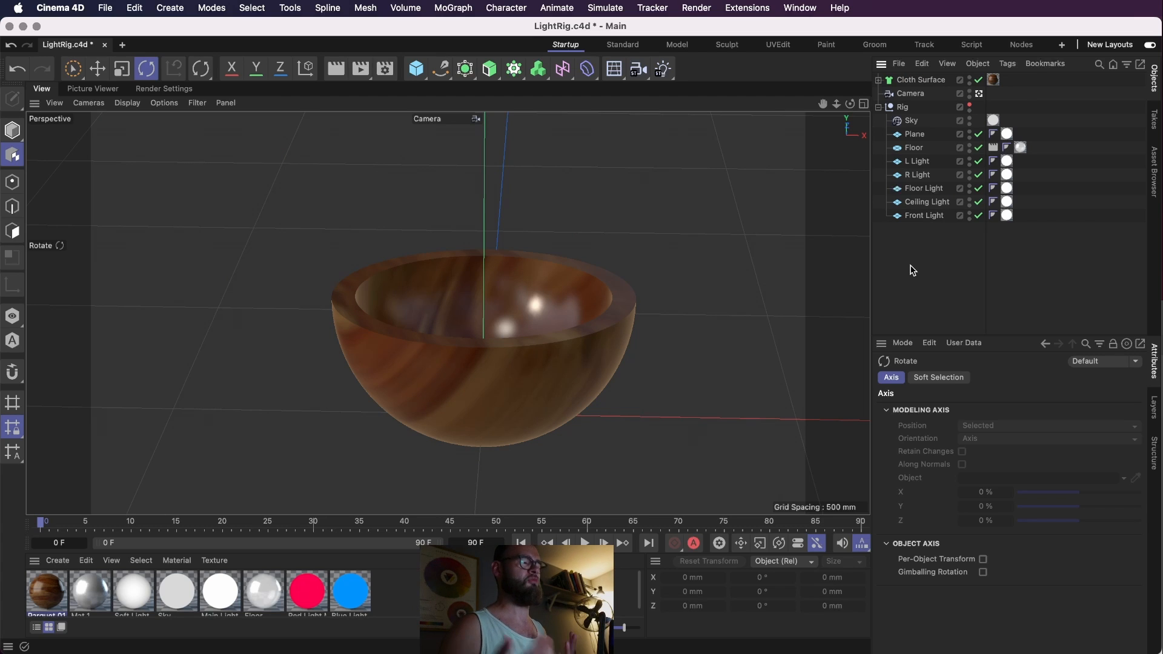
{"action": "key", "text": "super+s"}
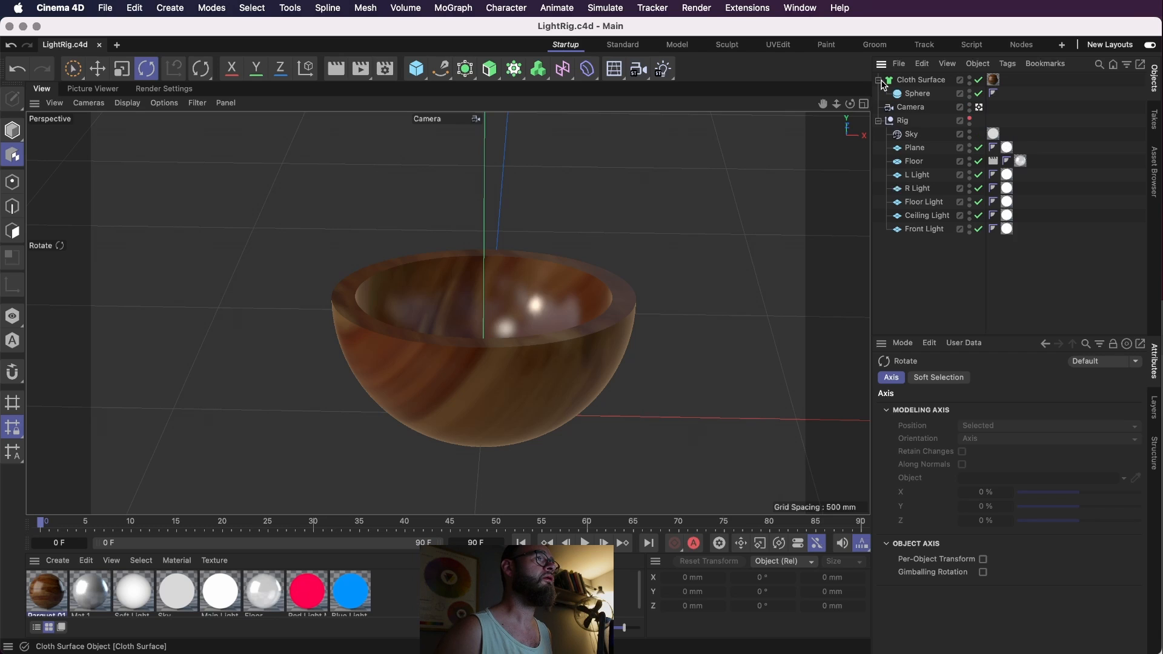
{"action": "left_click", "coordinate": [936, 80]}
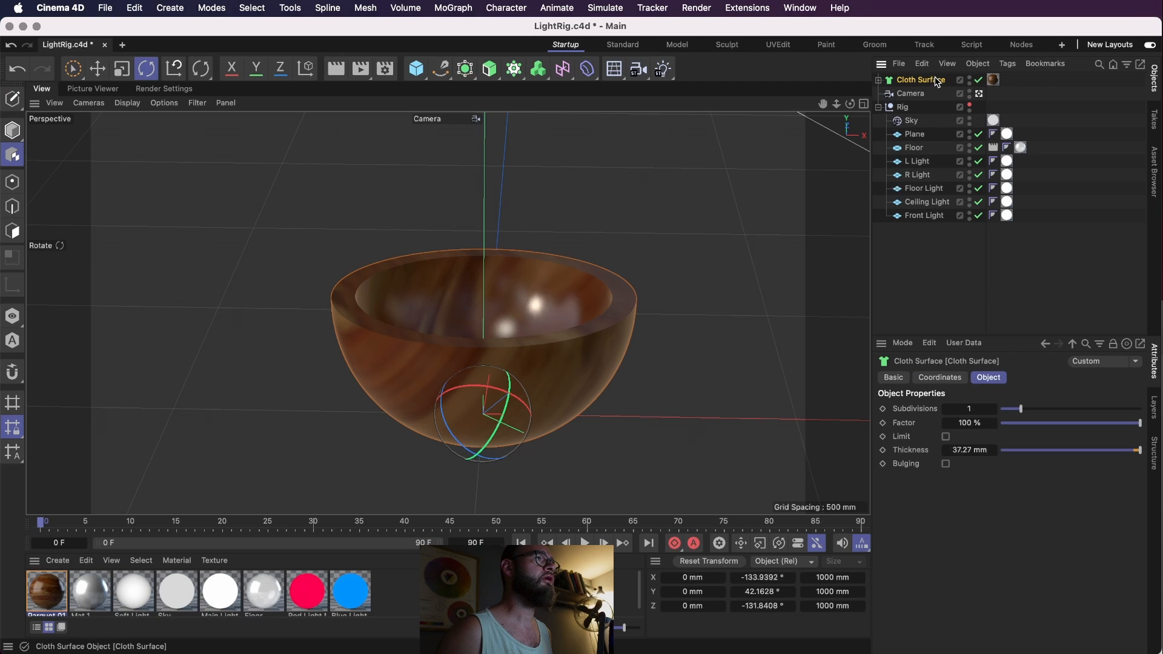
{"action": "right_click", "coordinate": [936, 81]}
{"action": "mouse_move", "coordinate": [957, 106]}
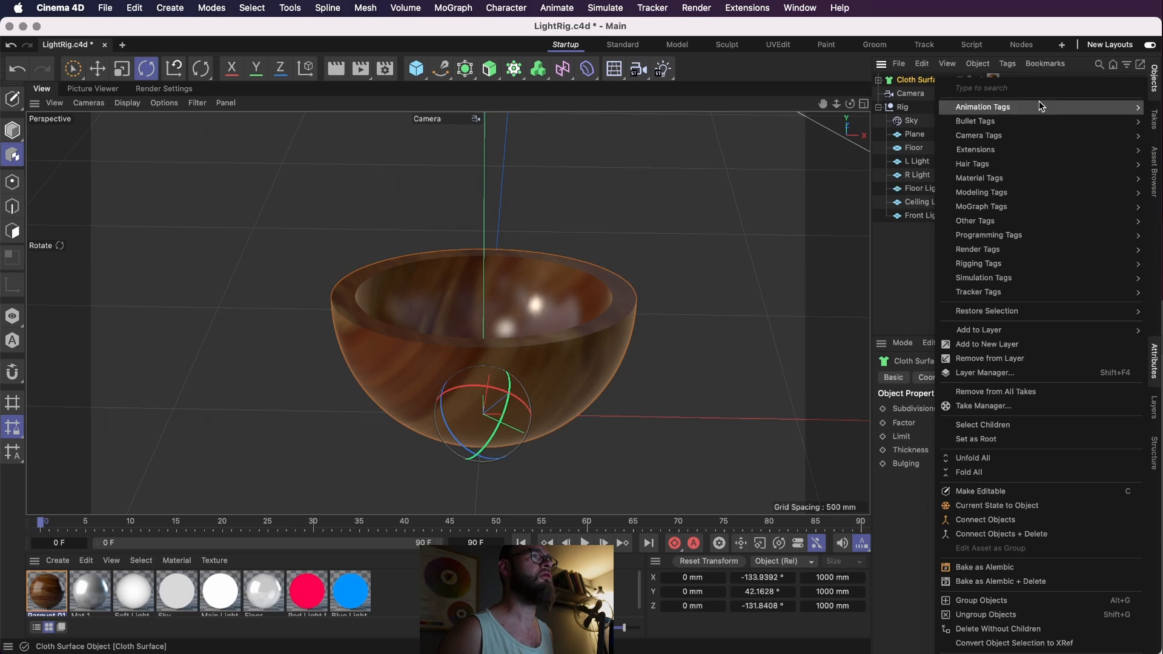
{"action": "mouse_move", "coordinate": [971, 261]}
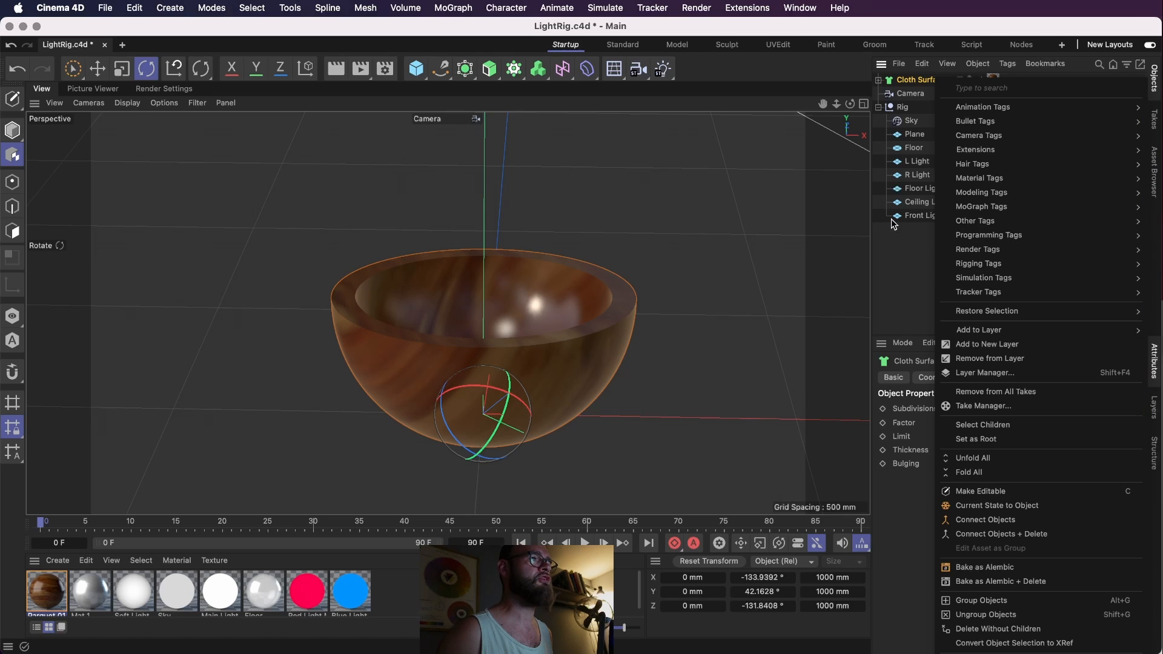
{"action": "left_click", "coordinate": [861, 230]}
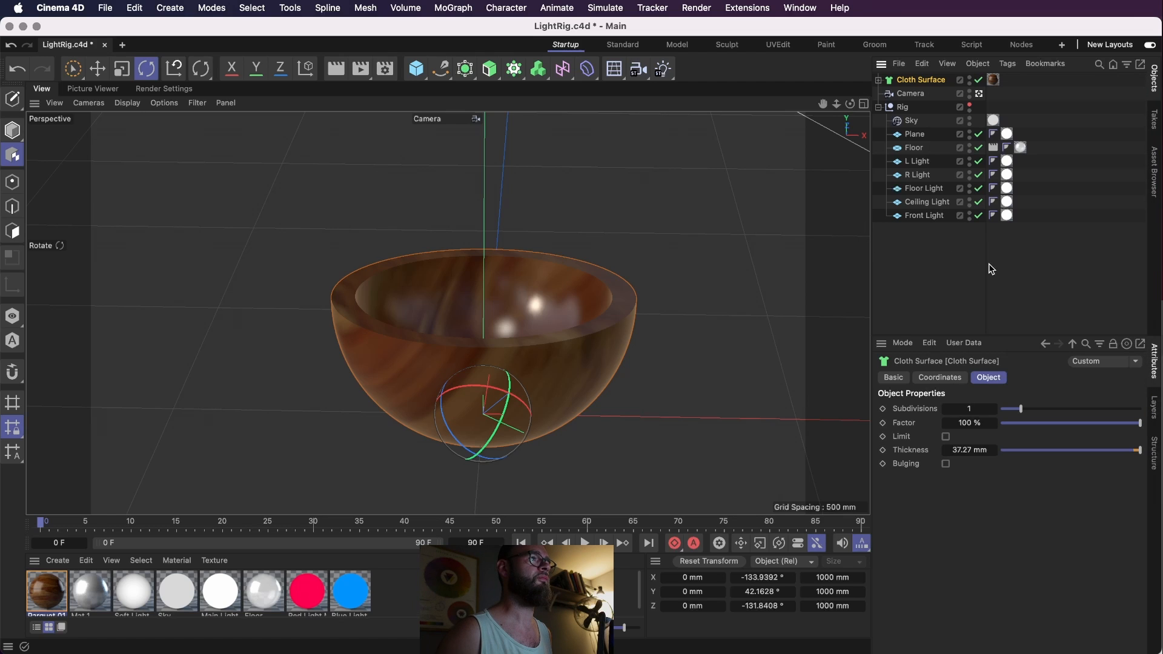
- Give the Cloth Surface a Rigid Body tag from the Bullet tags
{"action": "right_click", "coordinate": [937, 85]}
{"action": "mouse_move", "coordinate": [984, 282]}
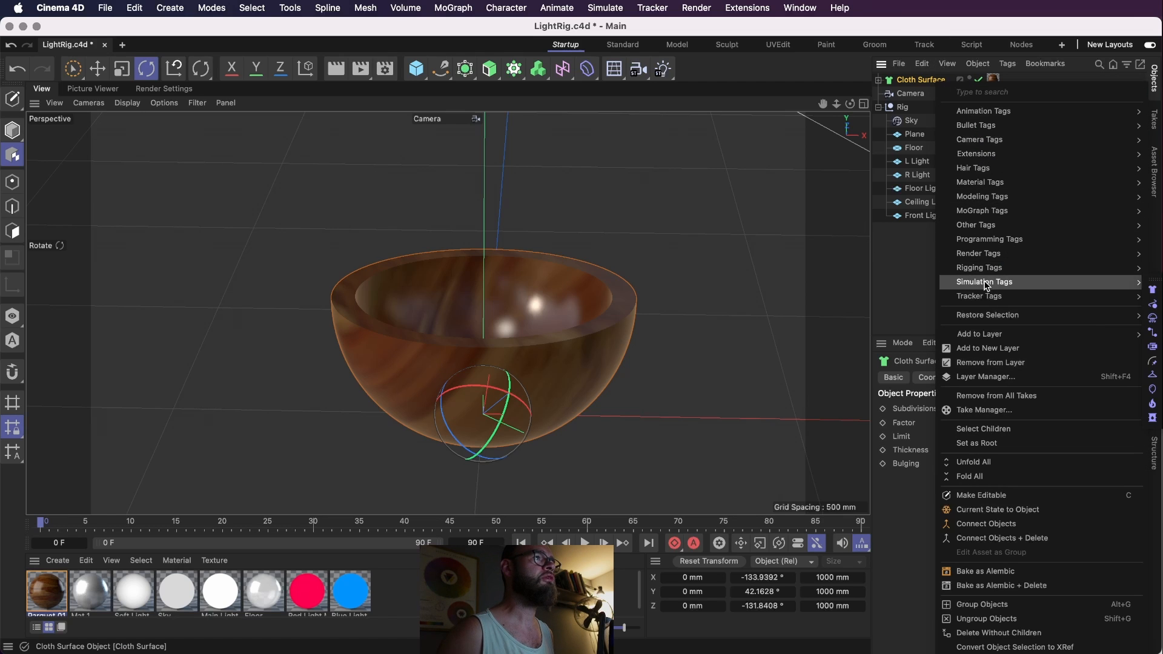
{"action": "left_click", "coordinate": [1153, 279]}
{"action": "left_click_drag", "start_coordinate": [1160, 268], "coordinate": [817, 185]}
{"action": "right_click", "coordinate": [916, 79]}
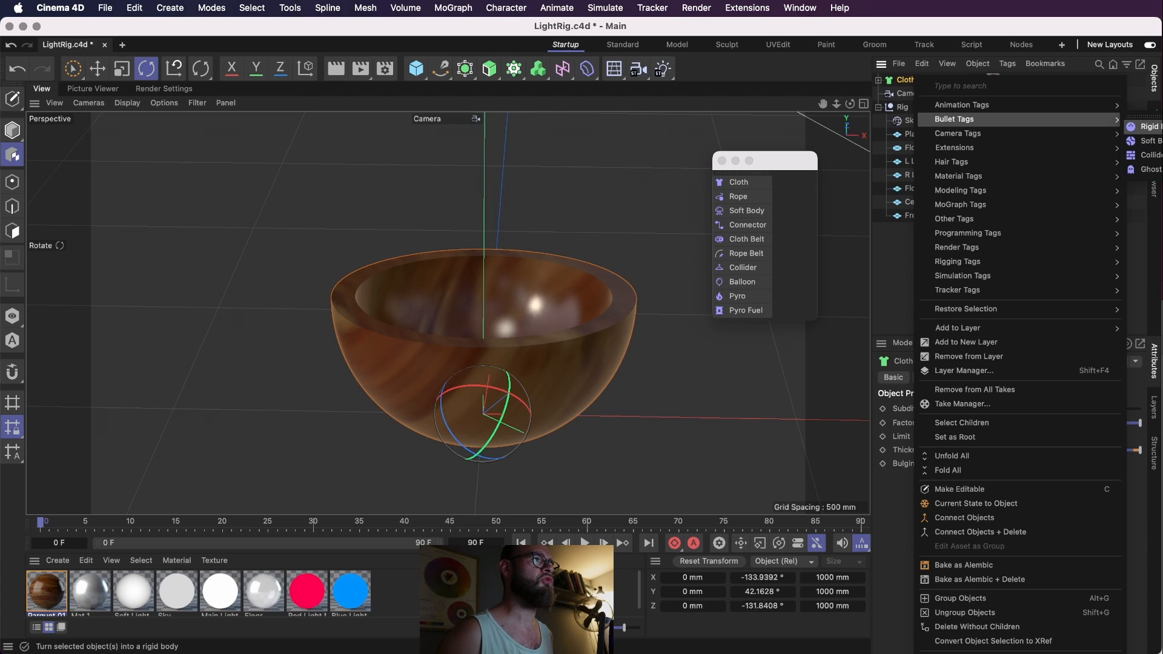
{"action": "left_click", "coordinate": [1146, 126]}
{"action": "left_click", "coordinate": [721, 161]}
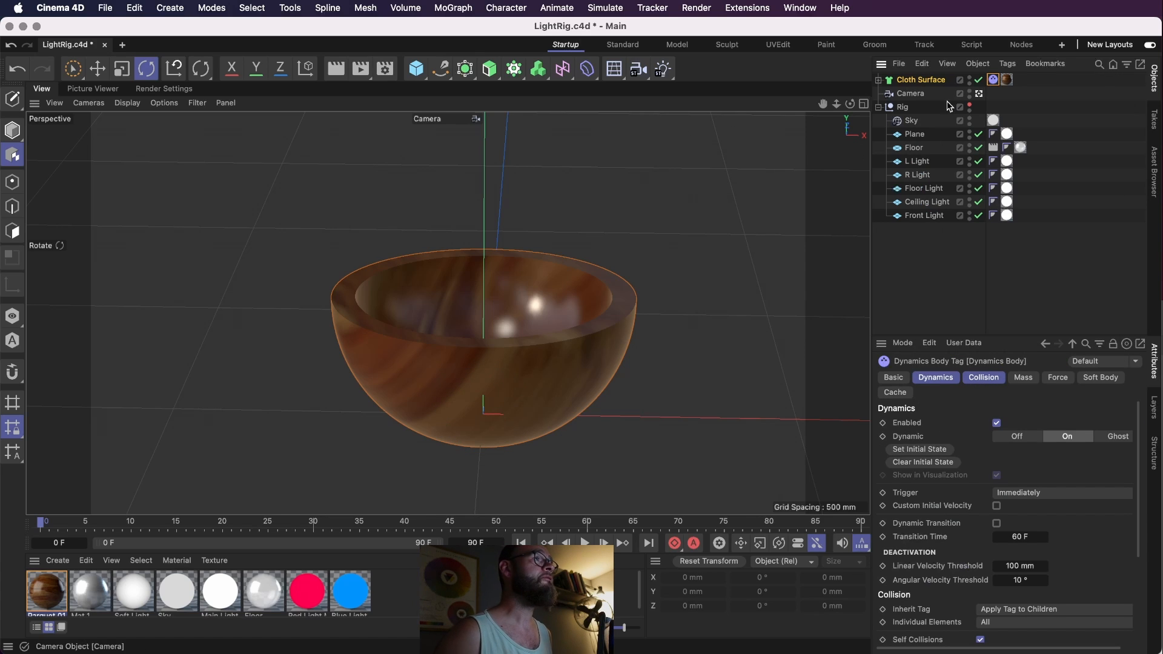
- Use a Bullet Collider Body tag on the Cloth Surface instead of the Rigid Body tag and open its settings
{"action": "right_click", "coordinate": [925, 86]}
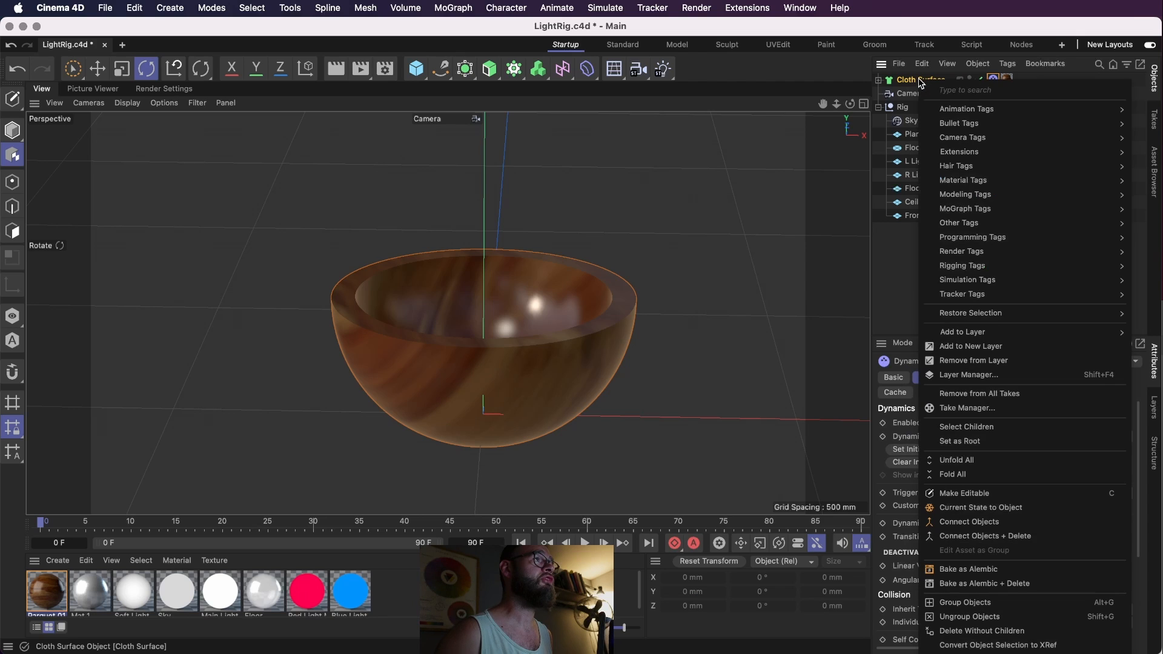
{"action": "left_click", "coordinate": [1137, 161]}
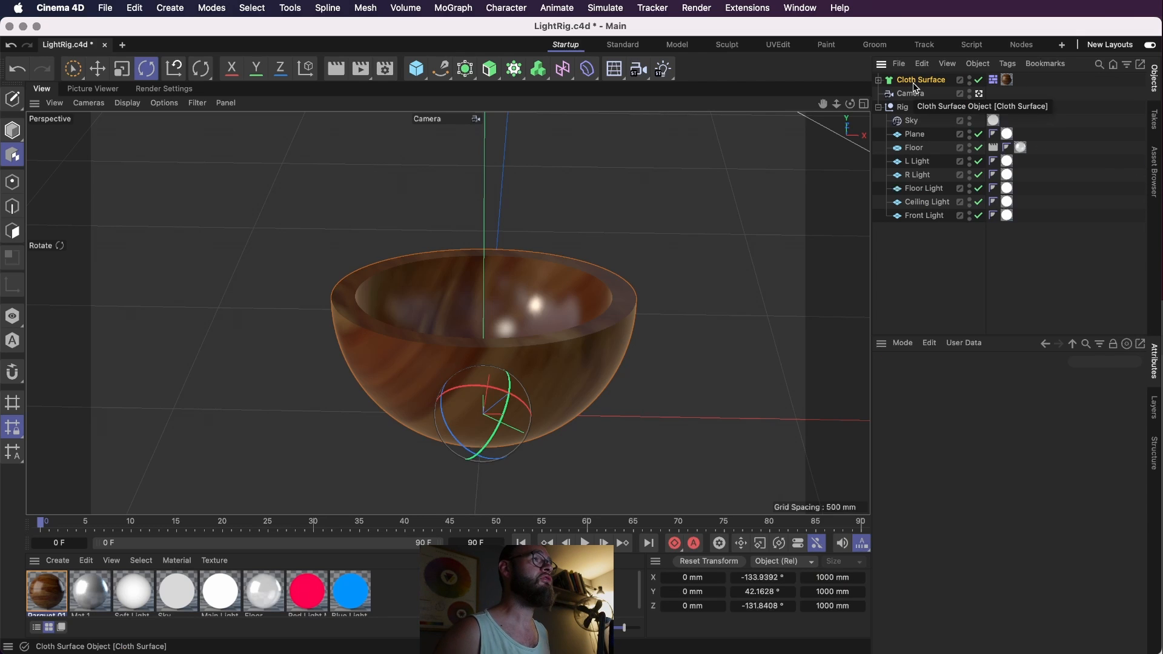
{"action": "left_click", "coordinate": [993, 80]}
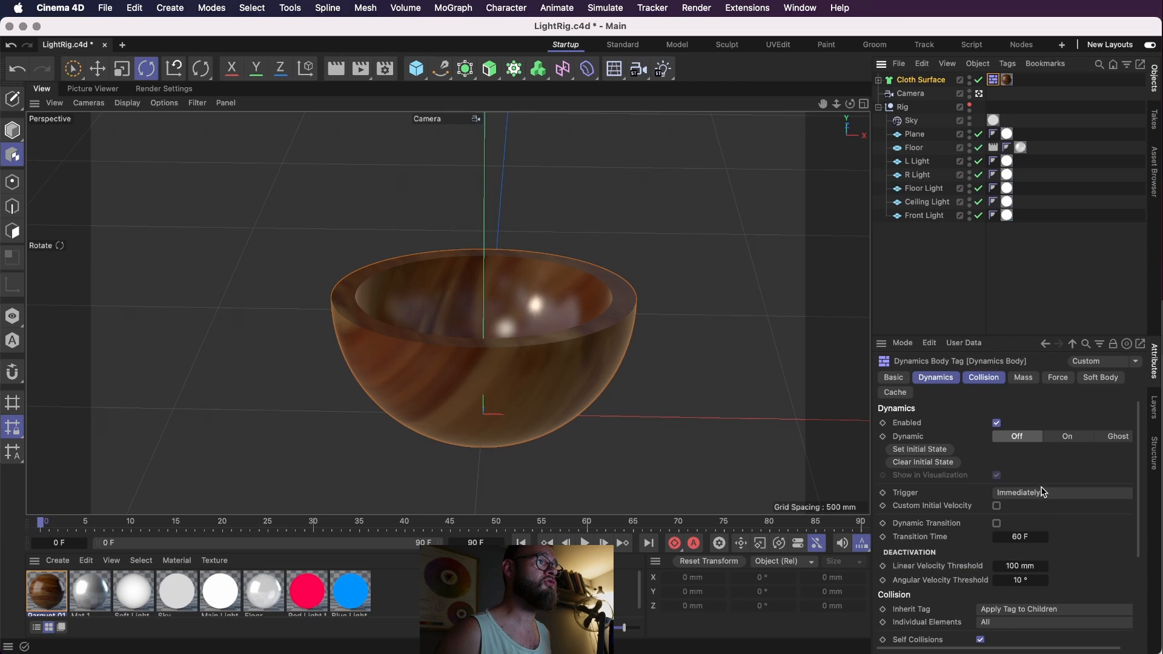
- Set the collision shape of the bowl's collider tag to Moving Mesh
{"action": "left_click_drag", "start_coordinate": [1138, 556], "coordinate": [1136, 641]}
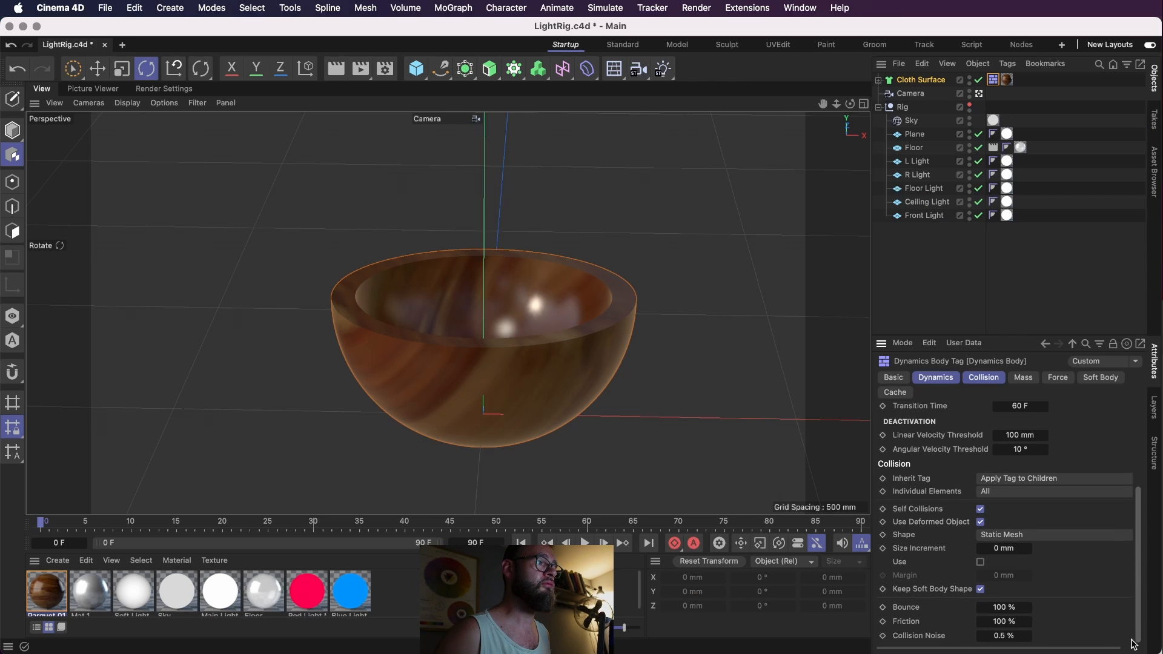
{"action": "left_click", "coordinate": [1041, 540]}
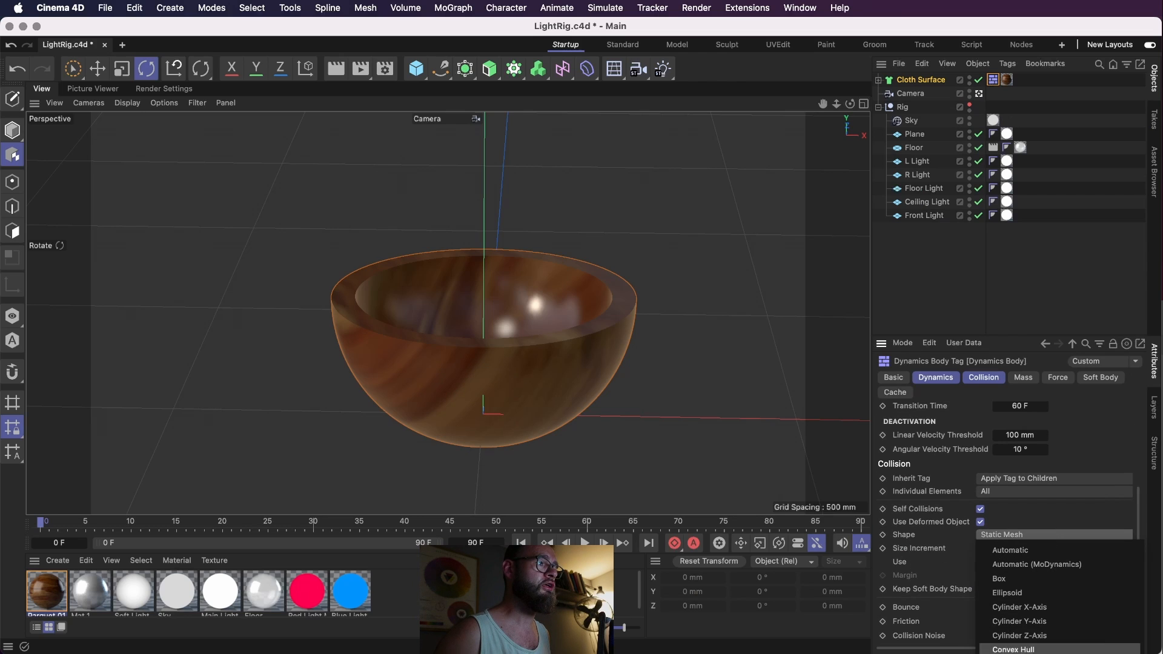
{"action": "left_click", "coordinate": [1030, 646]}
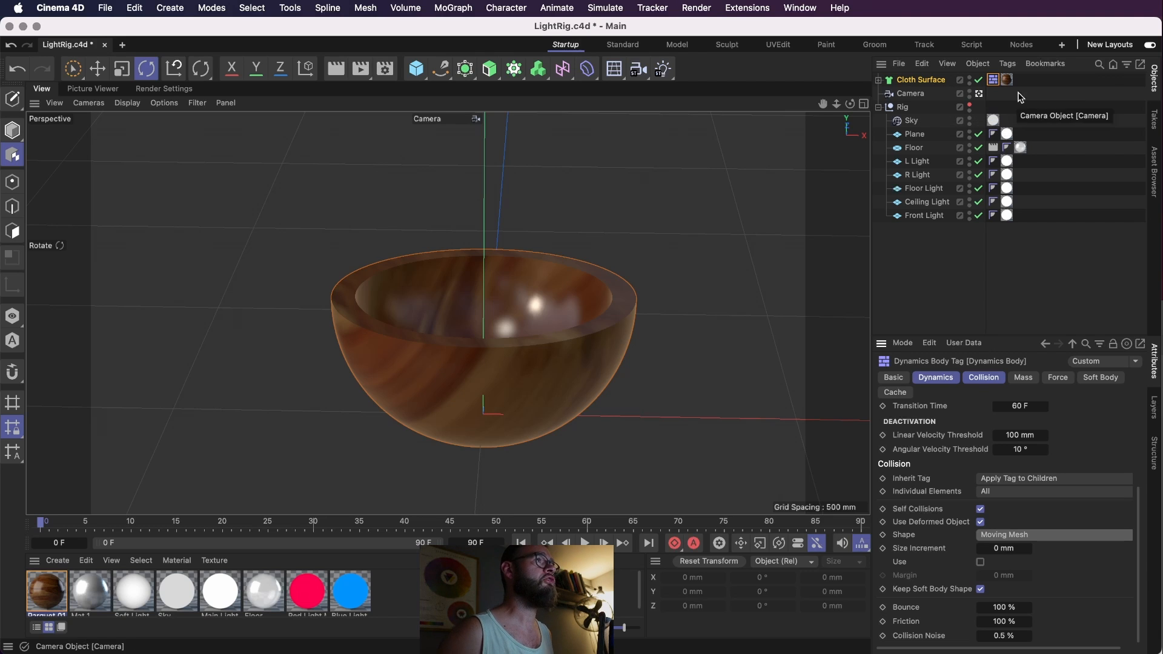
- Add a Sphere primitive at the bowl's centre and shrink it to about 159 mm across
{"action": "left_click", "coordinate": [417, 69]}
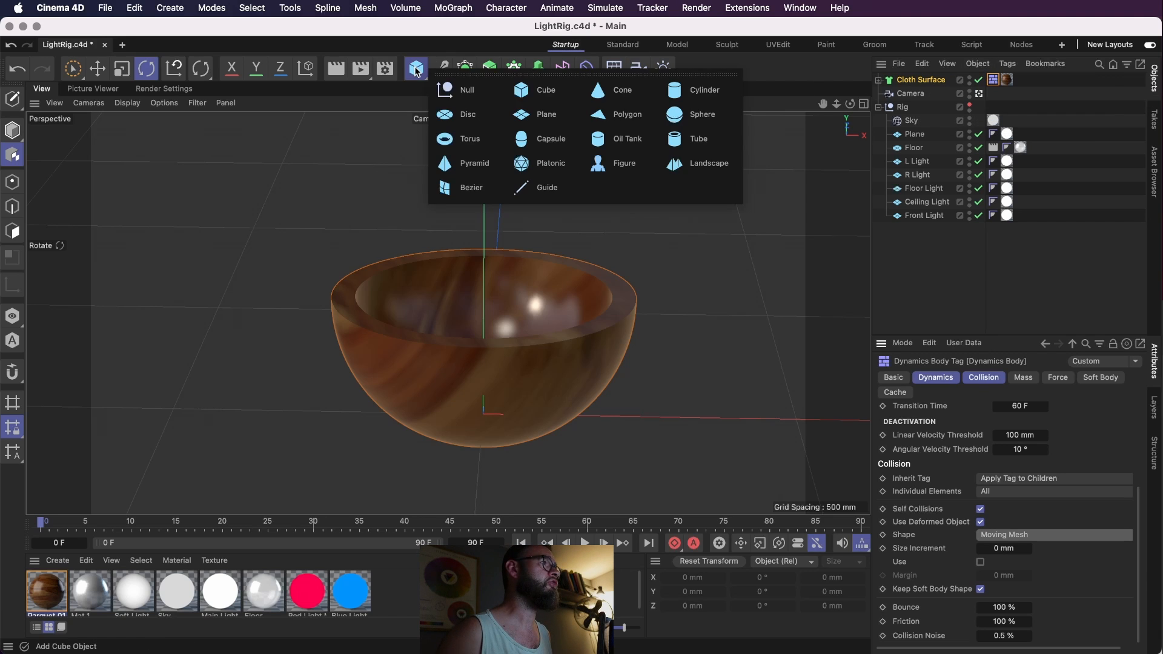
{"action": "left_click", "coordinate": [684, 115]}
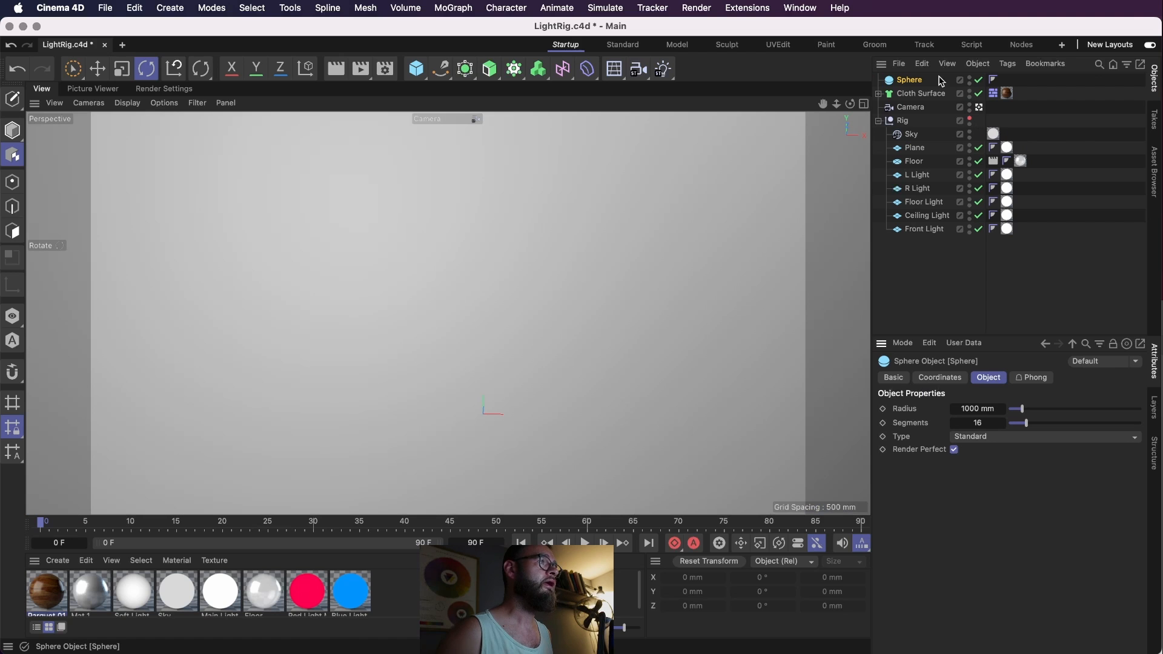
{"action": "left_click", "coordinate": [864, 104]}
{"action": "right_click_drag", "start_coordinate": [757, 210], "coordinate": [560, 188], "text": "alt"}
{"action": "middle_click_drag", "start_coordinate": [829, 193], "coordinate": [716, 192], "text": "alt"}
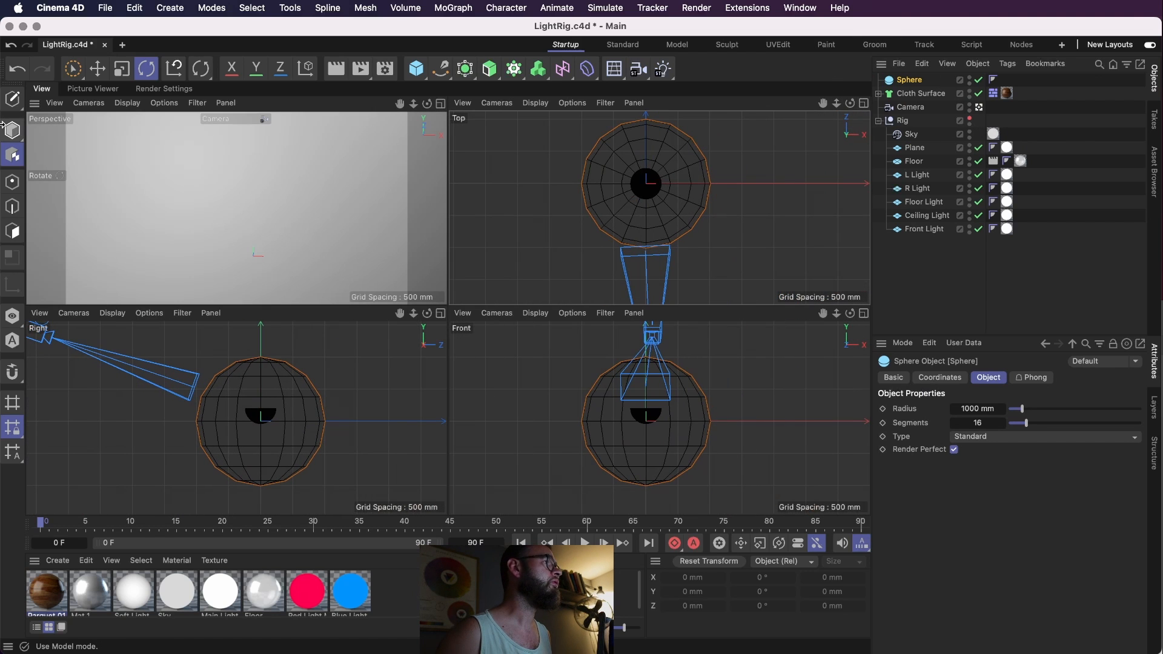
{"action": "left_click", "coordinate": [11, 129]}
{"action": "left_click_drag", "start_coordinate": [710, 184], "coordinate": [656, 184]}
- Raise the sphere above the bowl to a Y position of about 452 mm and shrink it to about 72 mm across
{"action": "key", "text": "e"}
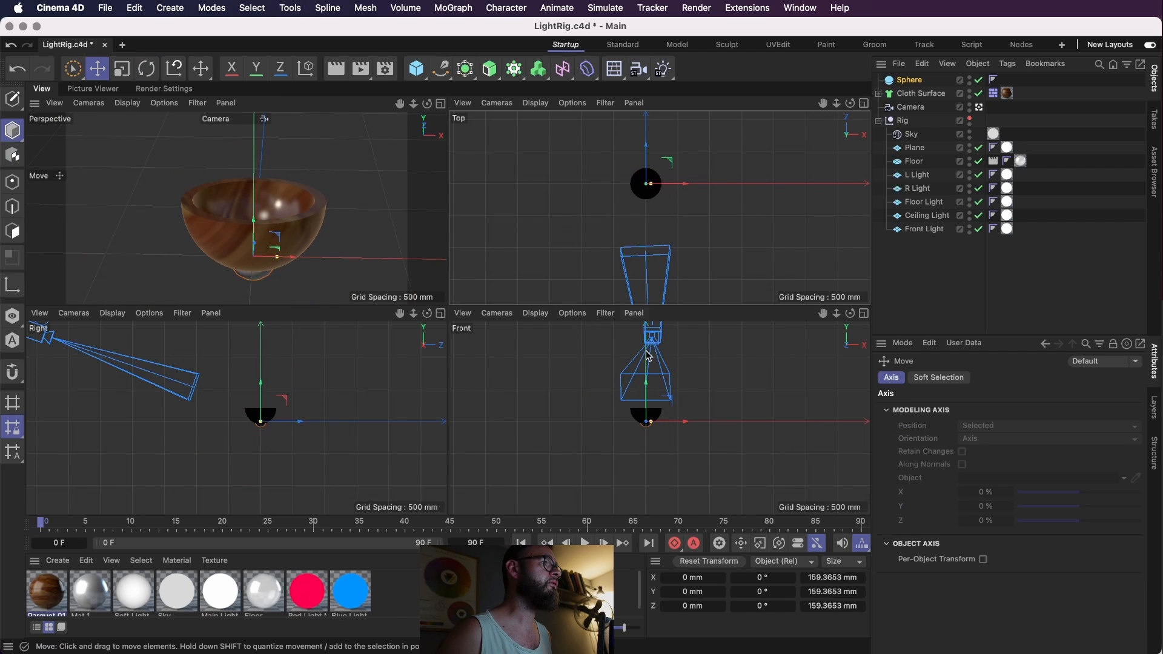
{"action": "left_click_drag", "start_coordinate": [646, 407], "coordinate": [647, 379]}
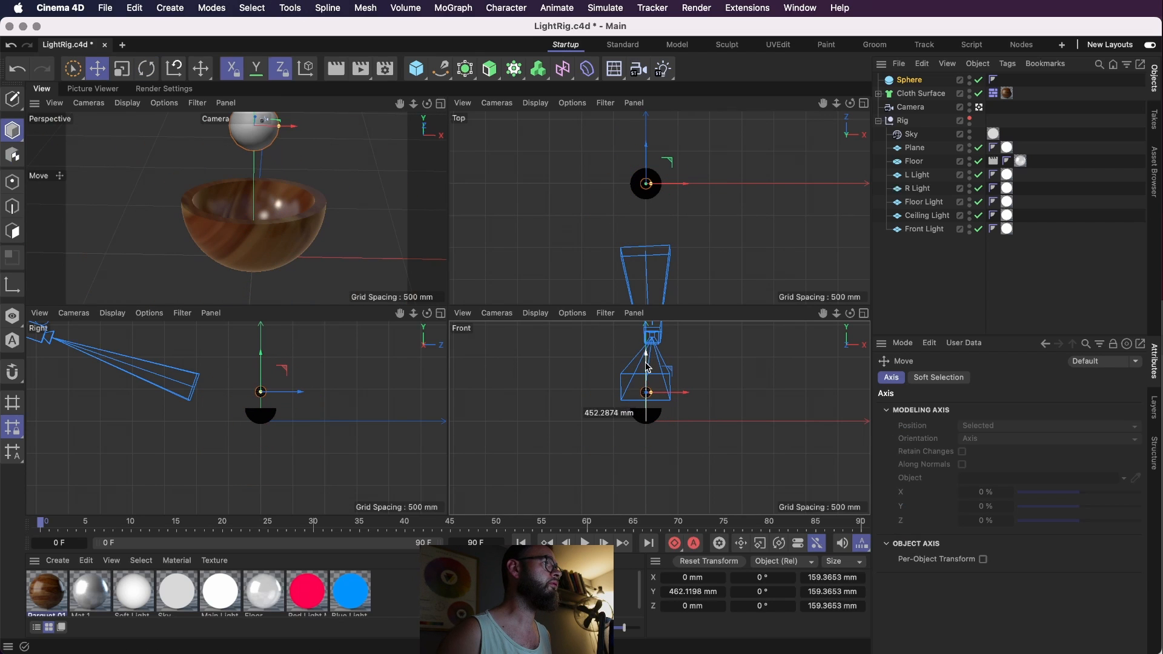
{"action": "middle_click", "coordinate": [295, 147]}
{"action": "left_click_drag", "start_coordinate": [530, 146], "coordinate": [509, 143]}
{"action": "middle_click_drag", "start_coordinate": [509, 143], "coordinate": [511, 189], "text": "alt"}
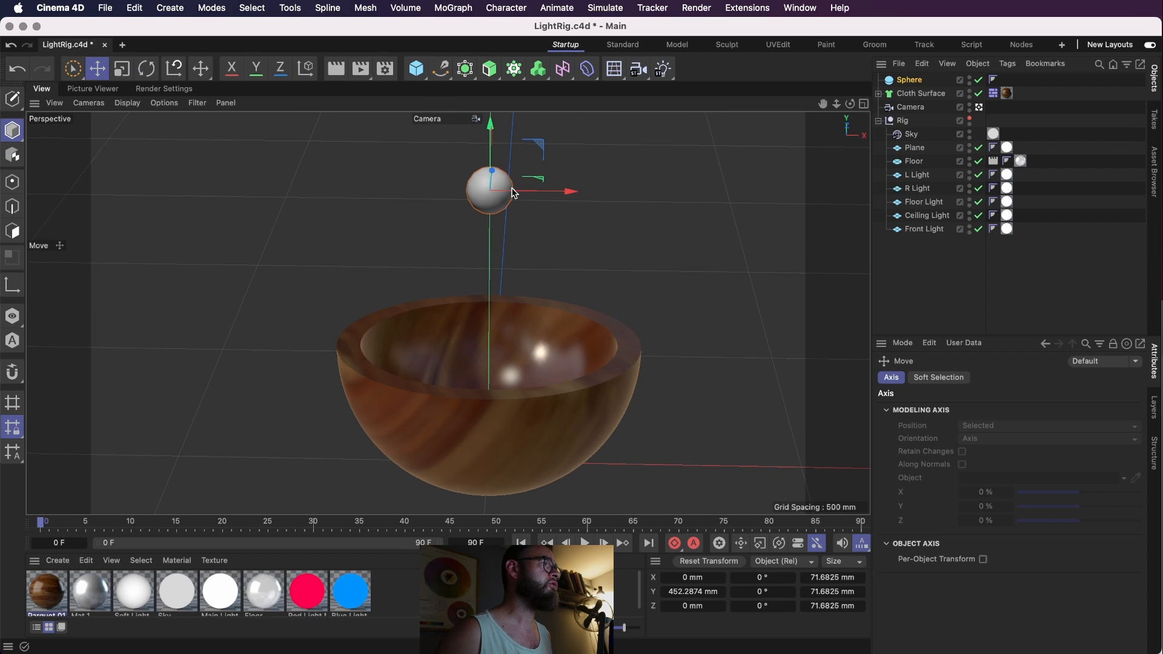
- Create two new glossy materials for the balls, one orange-red and one blue-purple
{"action": "left_click", "coordinate": [58, 560]}
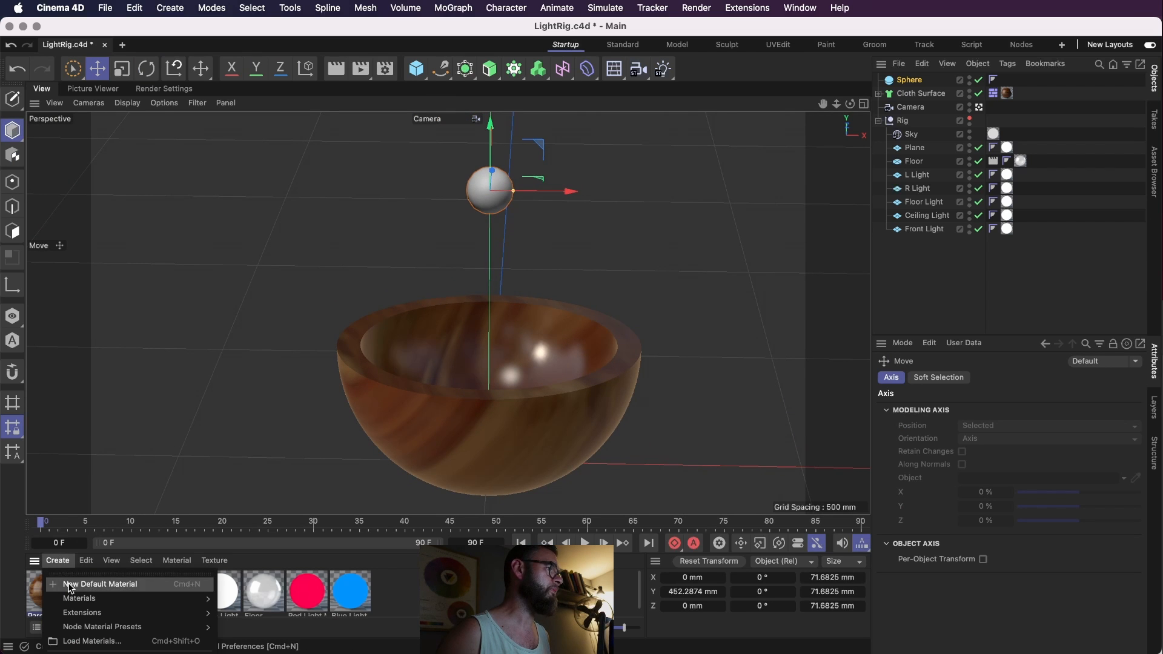
{"action": "left_click", "coordinate": [72, 584]}
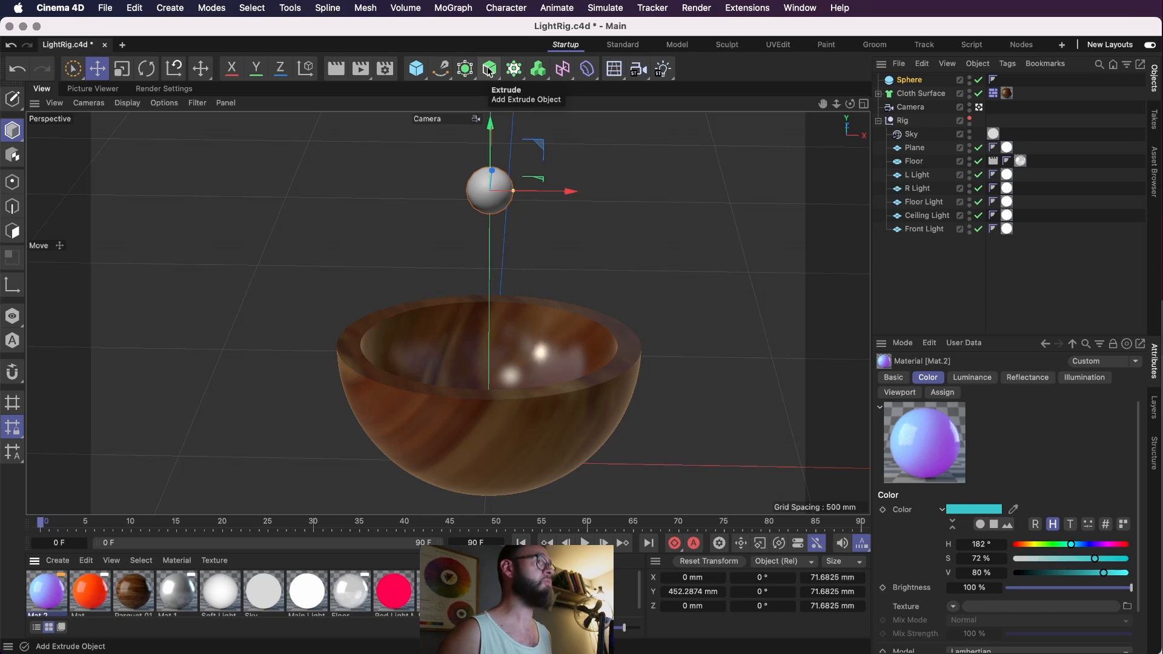
- Put the sphere inside a Cloner and duplicate it as a second child
{"action": "left_click", "coordinate": [509, 71], "text": "alt"}
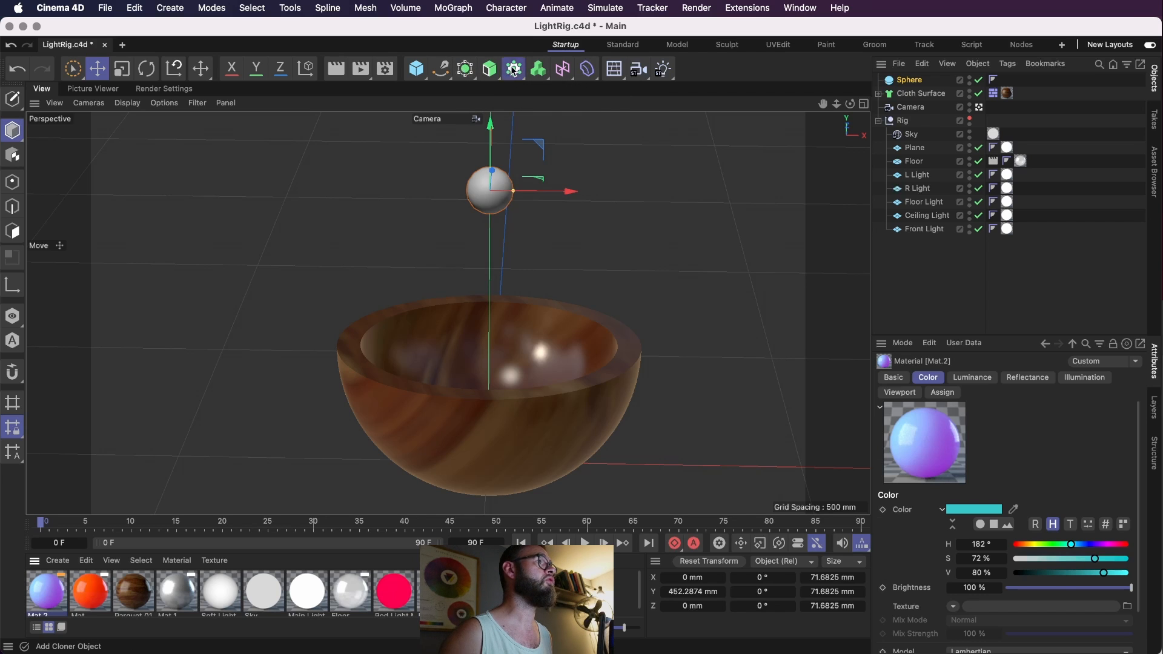
{"action": "left_click", "coordinate": [910, 100]}
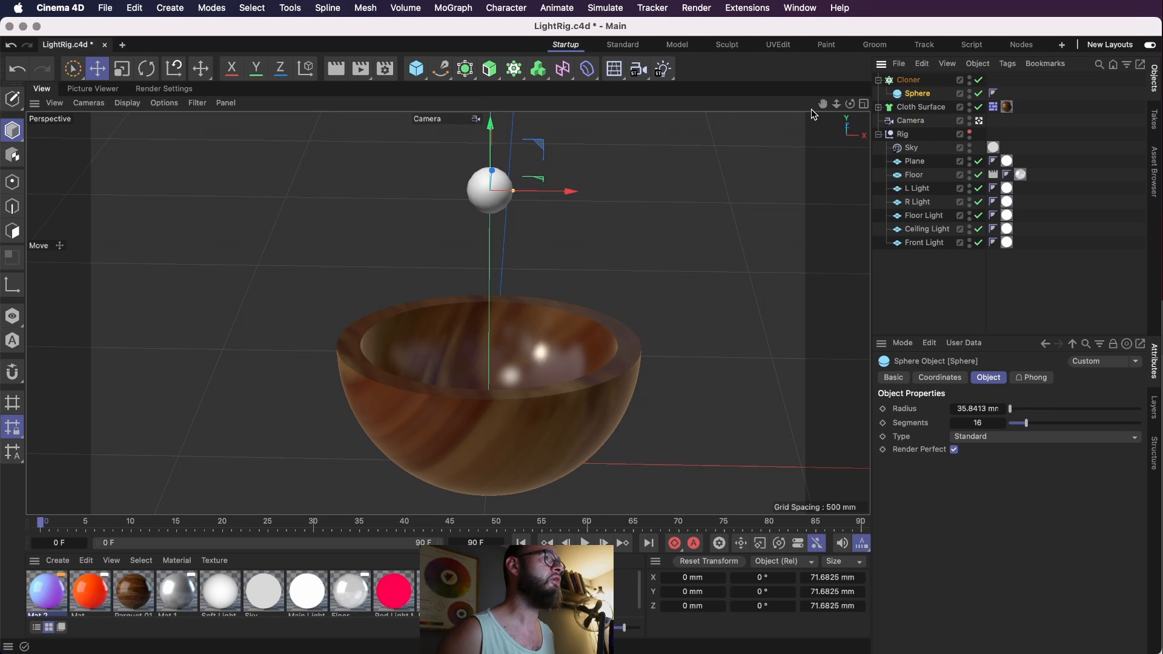
{"action": "left_click", "coordinate": [865, 104]}
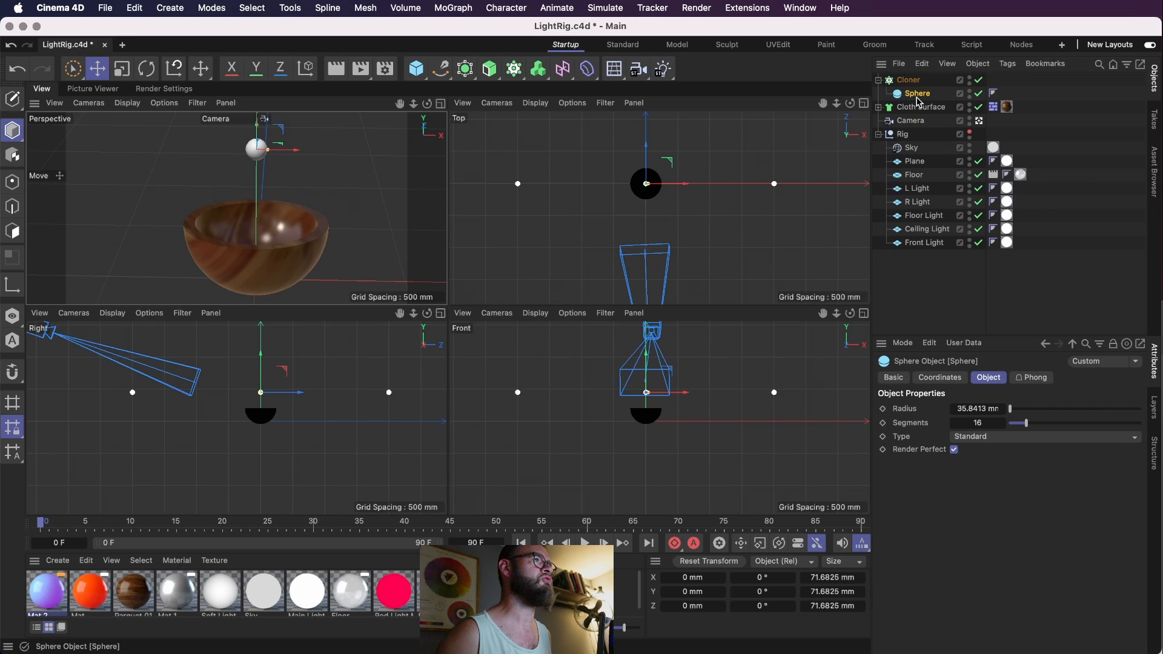
{"action": "key", "text": "super+c"}
{"action": "key", "text": "super+v"}
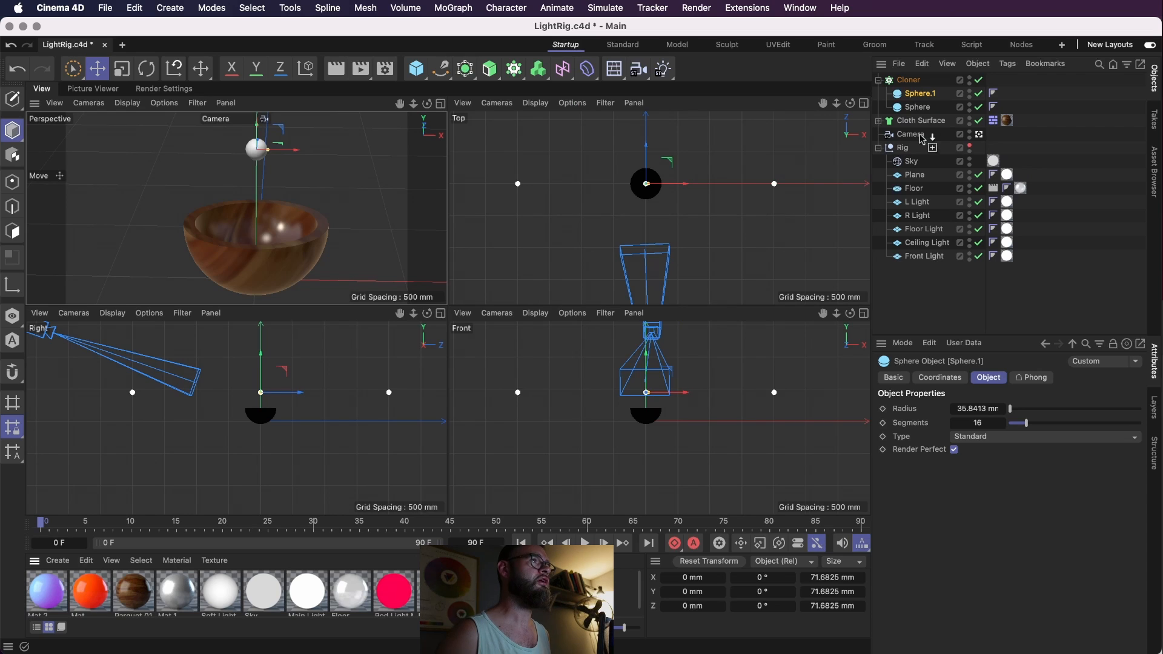
- Apply the orange-red material to the copied sphere and the blue-purple material to the original one
{"action": "left_click_drag", "start_coordinate": [931, 100], "coordinate": [929, 96]}
{"action": "left_click_drag", "start_coordinate": [821, 257], "coordinate": [924, 107]}
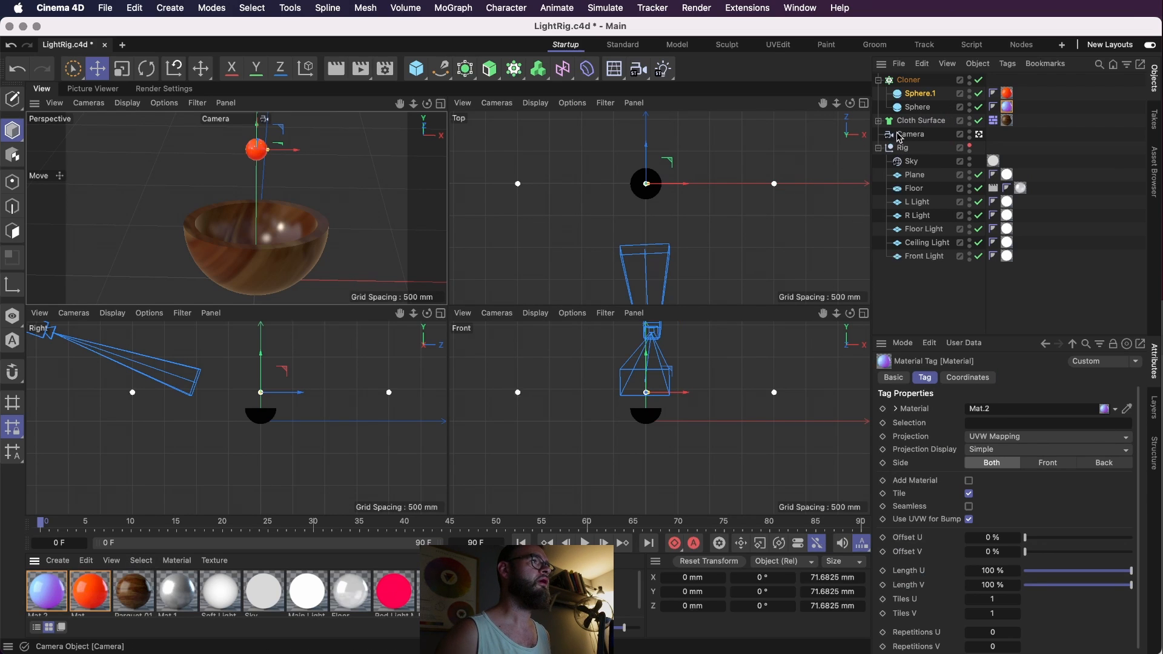
- Set the Cloner's per-step grid size to 100 mm on all three axes
{"action": "left_click", "coordinate": [908, 80]}
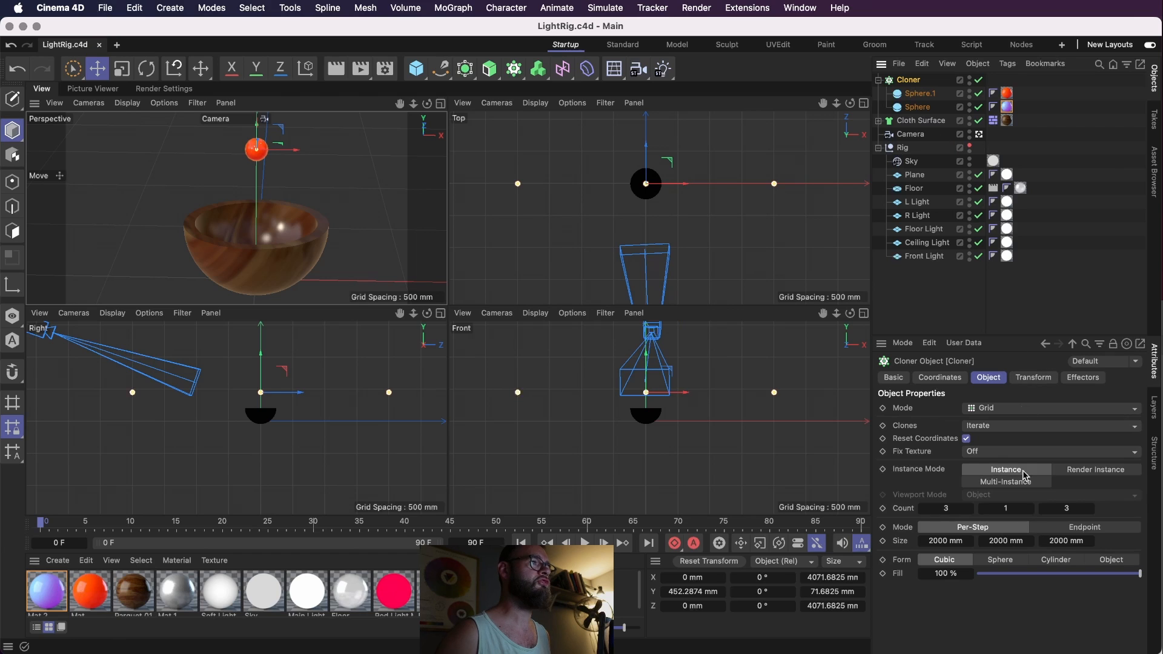
{"action": "left_click", "coordinate": [1010, 540]}
{"action": "type", "text": "100"}
{"action": "key", "text": "Tab"}
{"action": "type", "text": "100"}
{"action": "key", "text": "shift+Tab"}
{"action": "key", "text": "shift+Tab"}
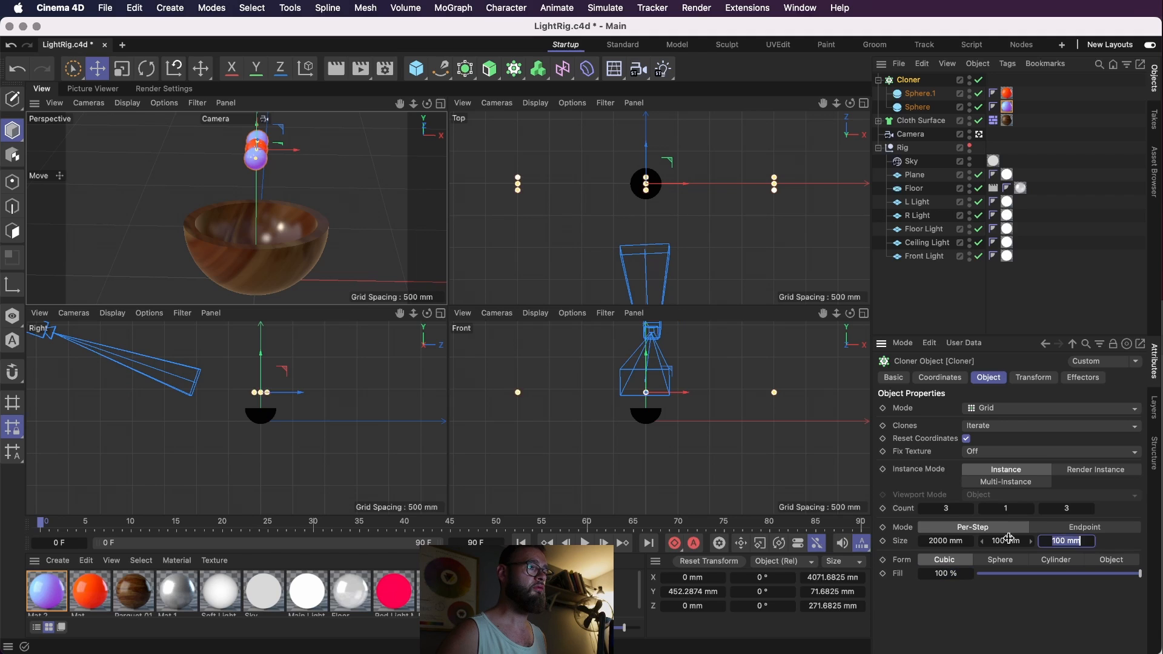
{"action": "type", "text": "100"}
{"action": "key", "text": "Tab"}
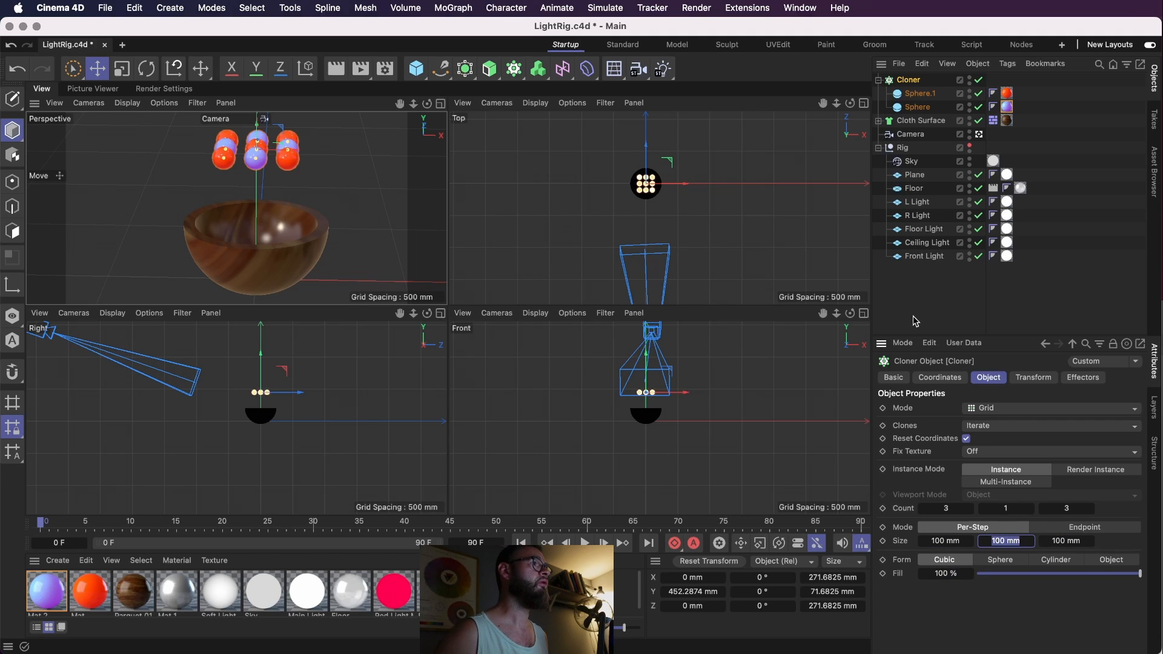
- Set the Cloner's vertical grid count to 3
{"action": "left_click", "coordinate": [1023, 504]}
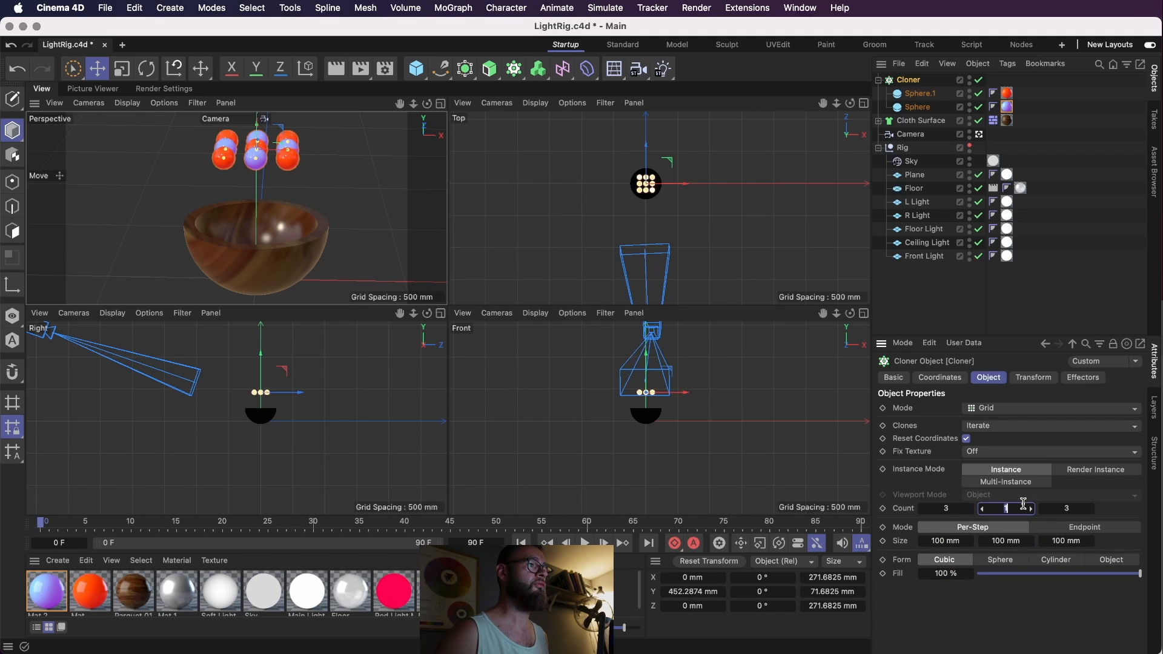
{"action": "type", "text": "3"}
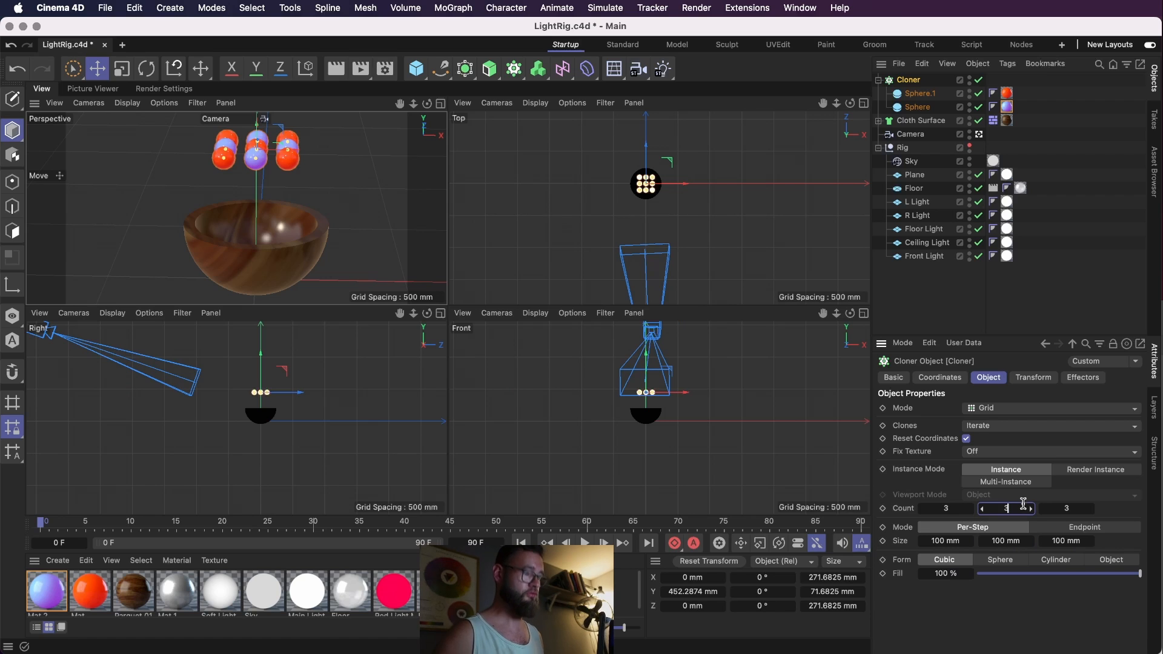
{"action": "key", "text": "Tab"}
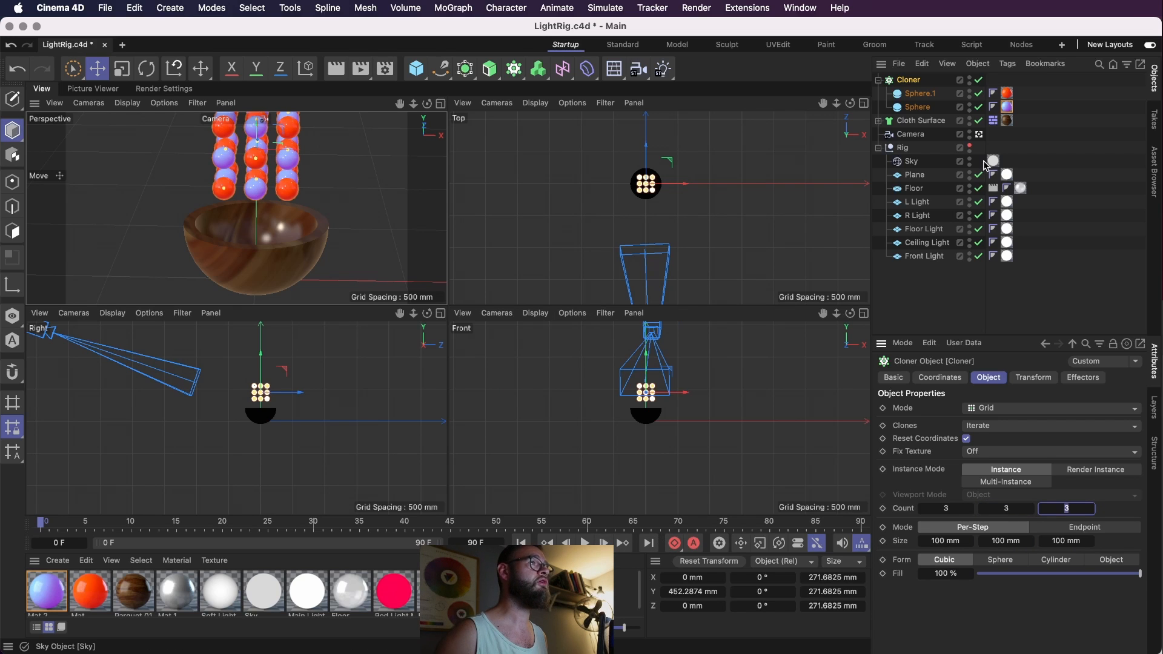
- Give both spheres in the Cloner a Bullet Rigid Body tag
{"action": "left_click", "coordinate": [915, 97]}
{"action": "right_click", "coordinate": [915, 99]}
{"action": "mouse_move", "coordinate": [1084, 149]}
{"action": "left_click", "coordinate": [1144, 156]}
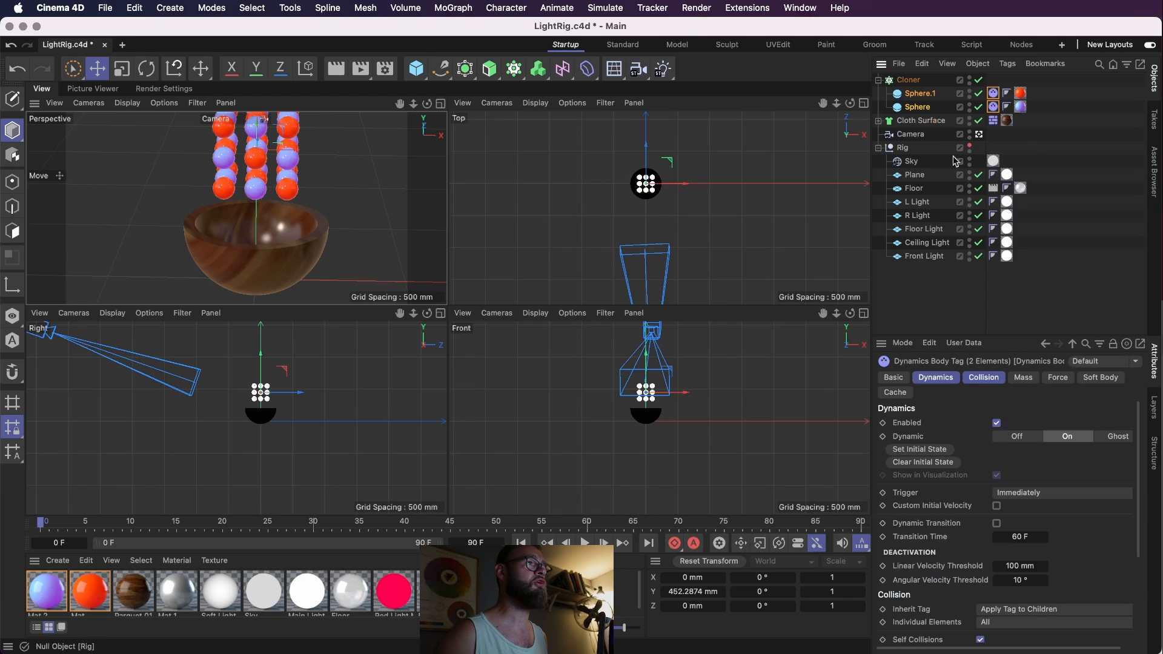
- Play the simulation of the balls dropping into the bowl, save the project, and return to frame 0
{"action": "left_click", "coordinate": [585, 543]}
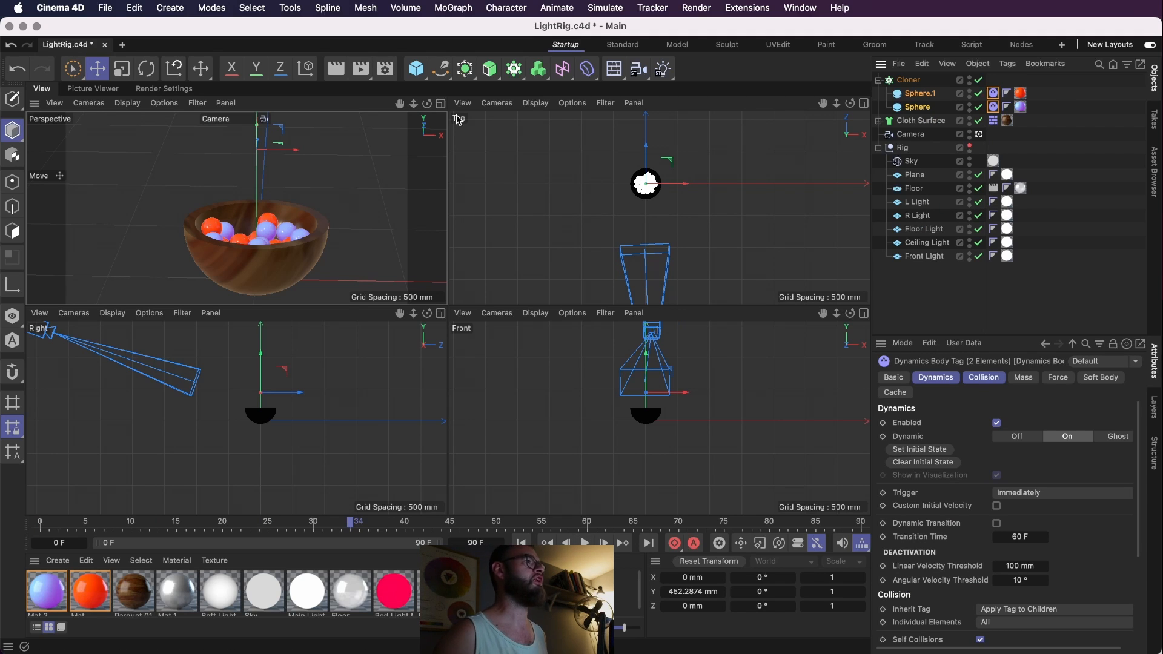
{"action": "key", "text": "super+s"}
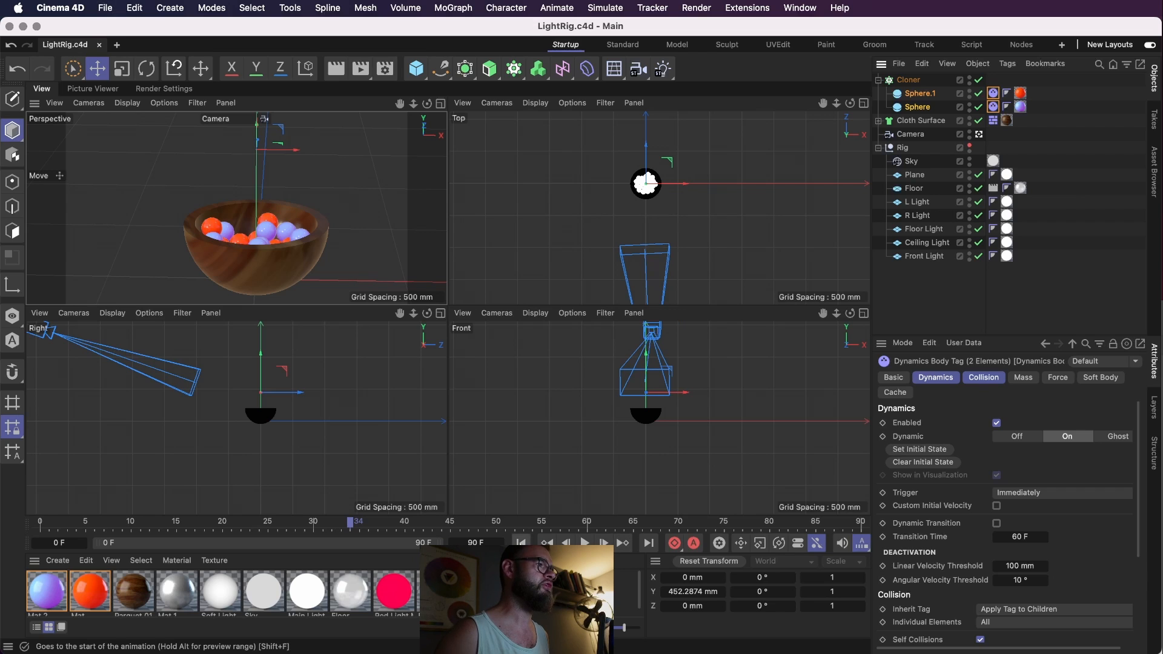
{"action": "left_click", "coordinate": [520, 542]}
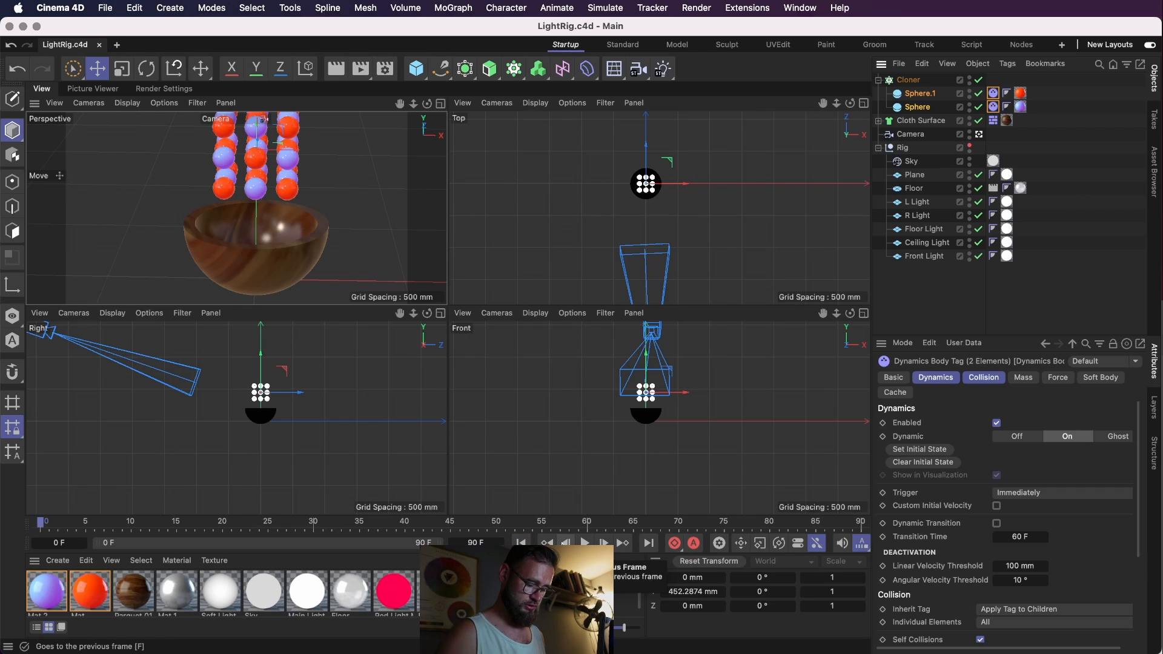
{"action": "key", "text": "F8"}
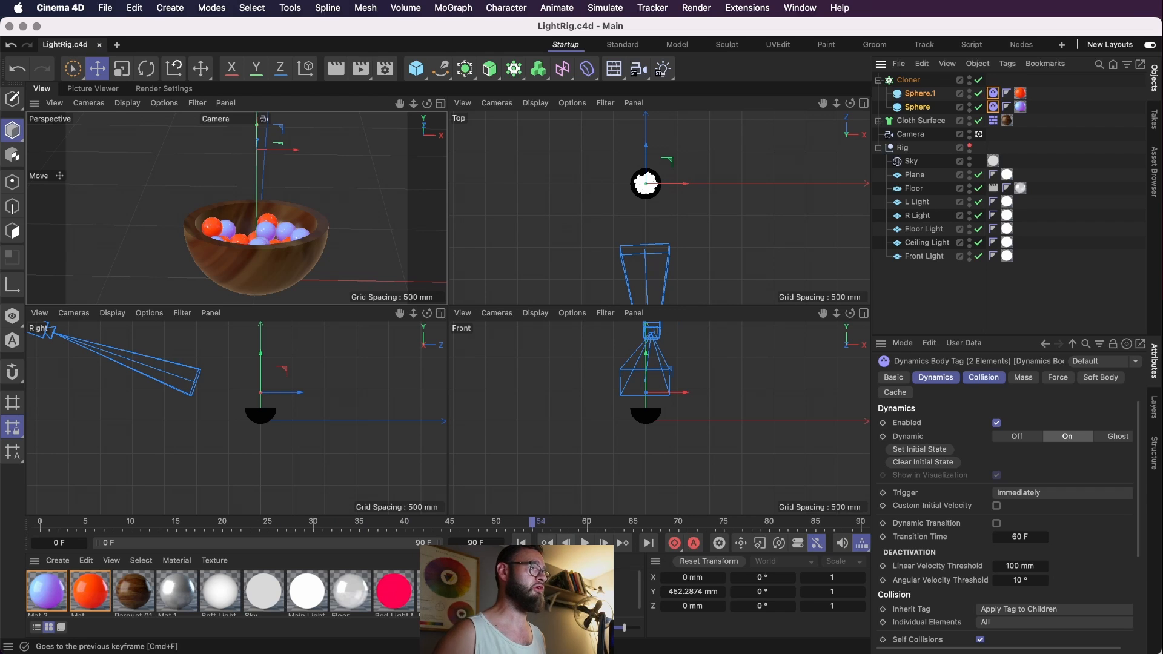
{"action": "left_click", "coordinate": [521, 543]}
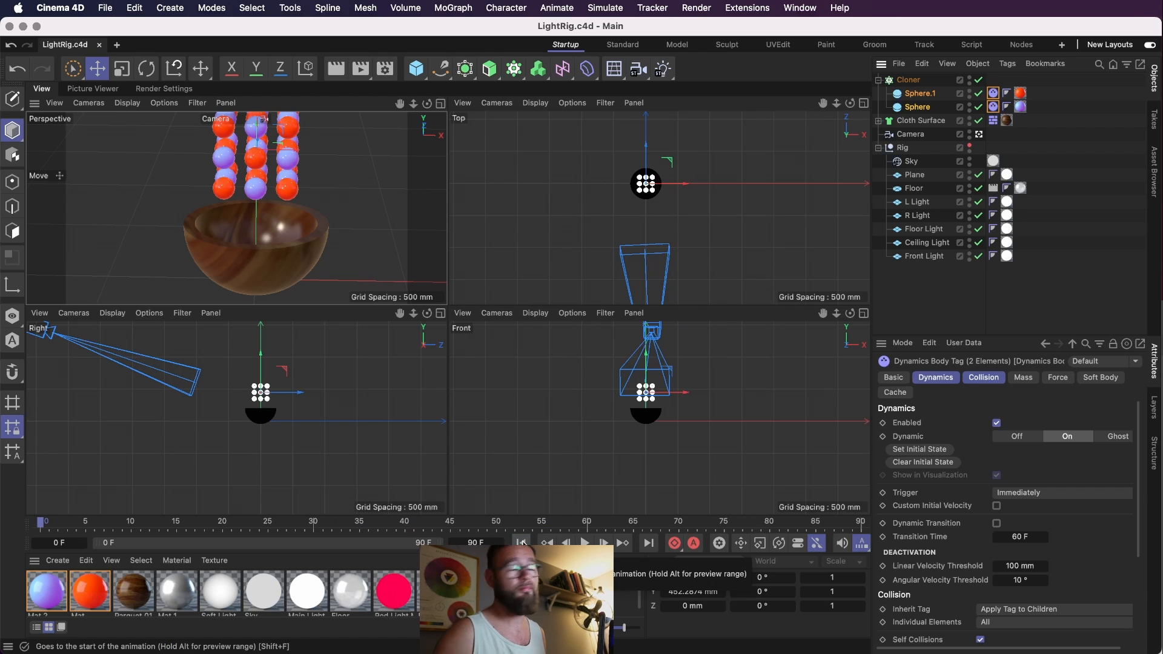
- Reduce the radius of both spheres together to about 26.84 mm
{"action": "left_click_drag", "start_coordinate": [332, 187], "coordinate": [331, 206], "text": "alt"}
{"action": "middle_click_drag", "start_coordinate": [328, 200], "coordinate": [317, 238], "text": "alt"}
{"action": "right_click_drag", "start_coordinate": [336, 230], "coordinate": [226, 229], "text": "alt"}
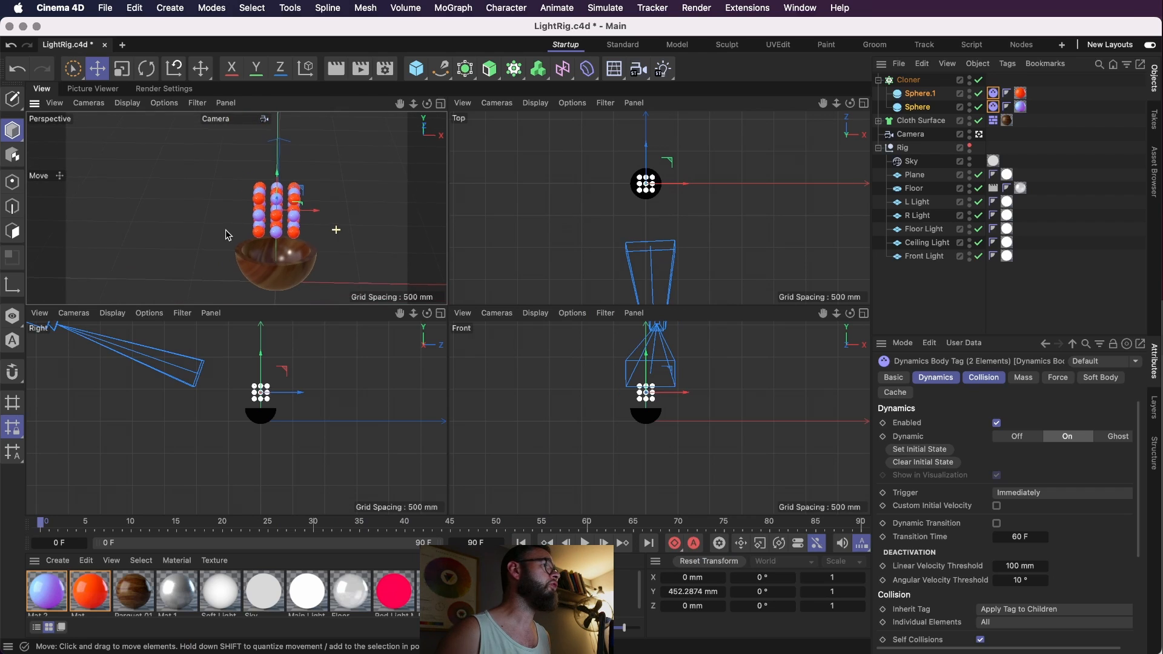
{"action": "middle_click_drag", "start_coordinate": [334, 225], "coordinate": [278, 203], "text": "alt"}
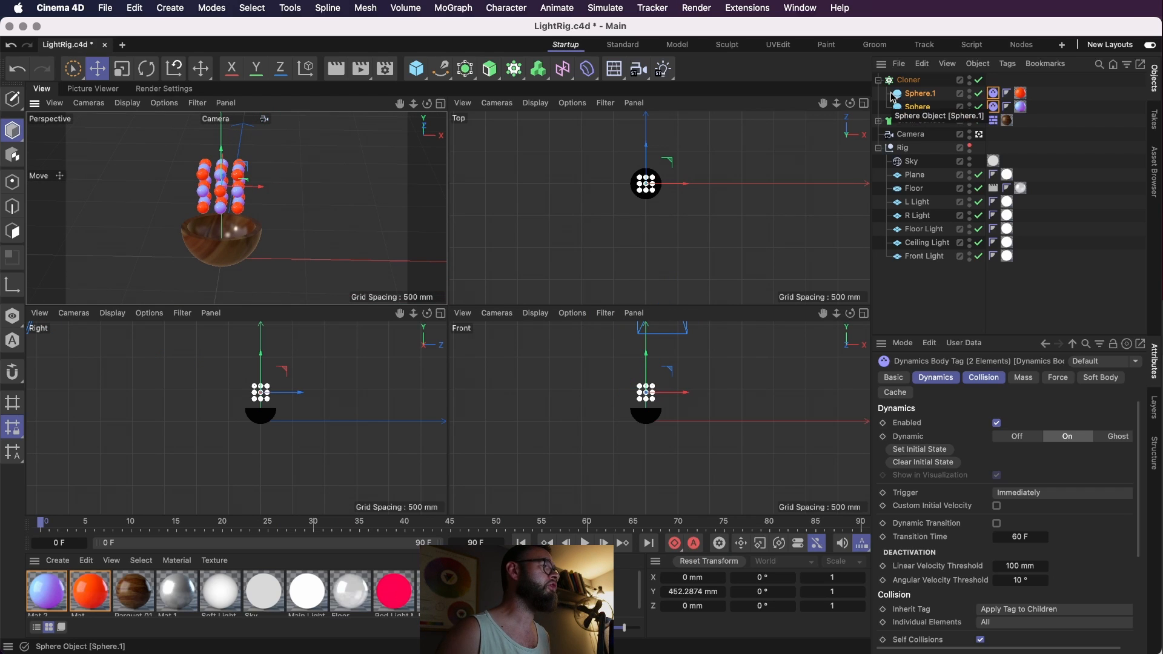
{"action": "left_click", "coordinate": [917, 108], "text": "shift"}
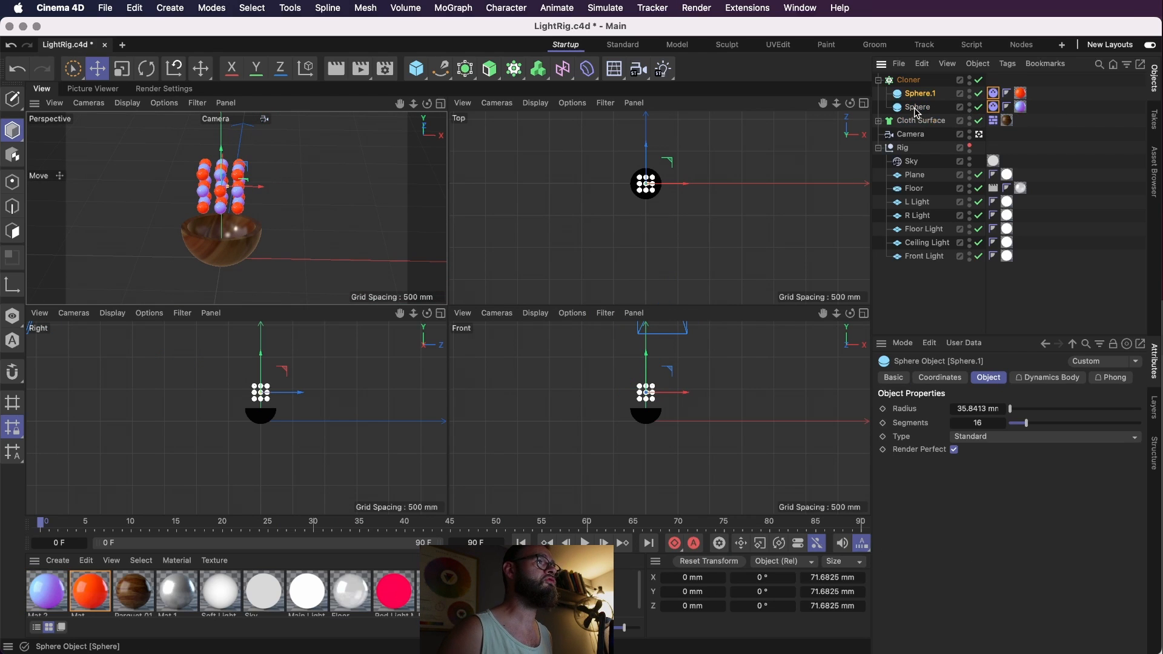
{"action": "mouse_move", "coordinate": [993, 408]}
{"action": "left_mouse_down"}
{"action": "mouse_move", "coordinate": [976, 408]}
{"action": "mouse_move", "coordinate": [988, 408]}
{"action": "left_mouse_up"}
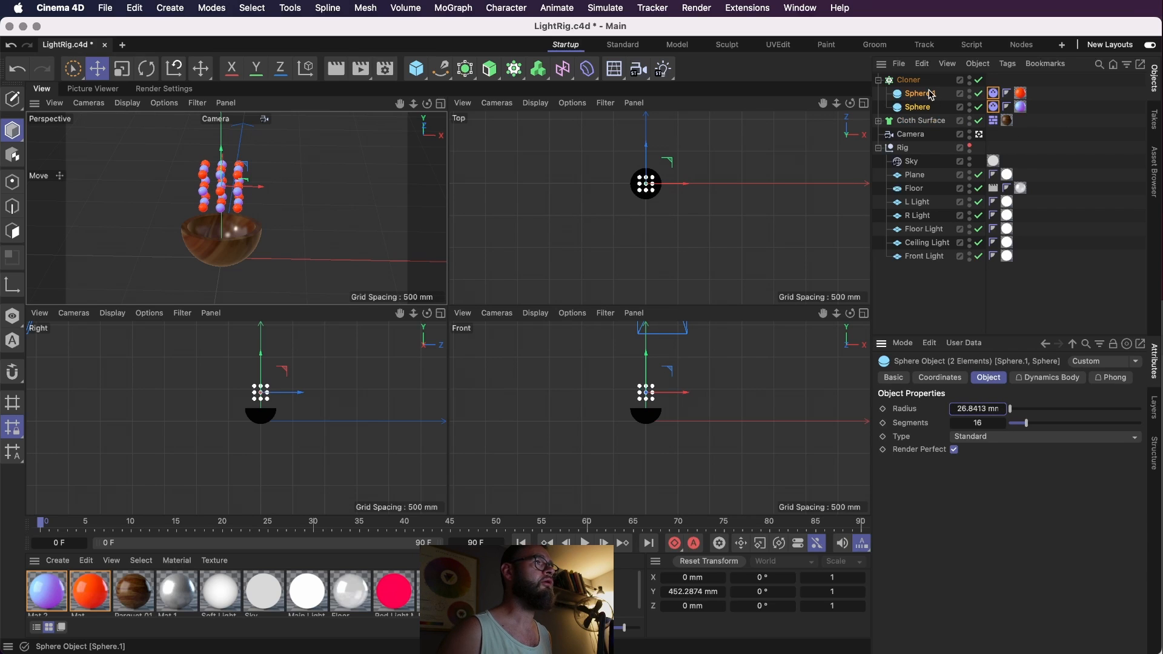
- Set the Cloner's grid count to 6 × 6 × 6
{"action": "left_click", "coordinate": [907, 80]}
{"action": "left_click", "coordinate": [1021, 503]}
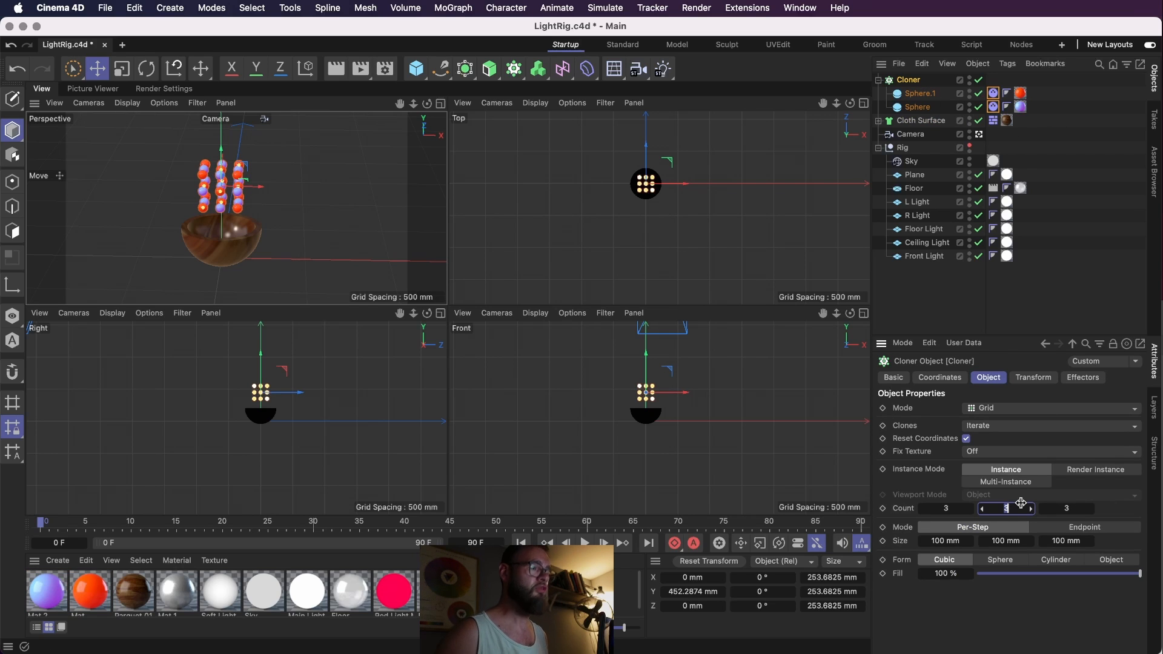
{"action": "key", "text": "shift+Tab"}
{"action": "type", "text": "6"}
{"action": "key", "text": "Tab"}
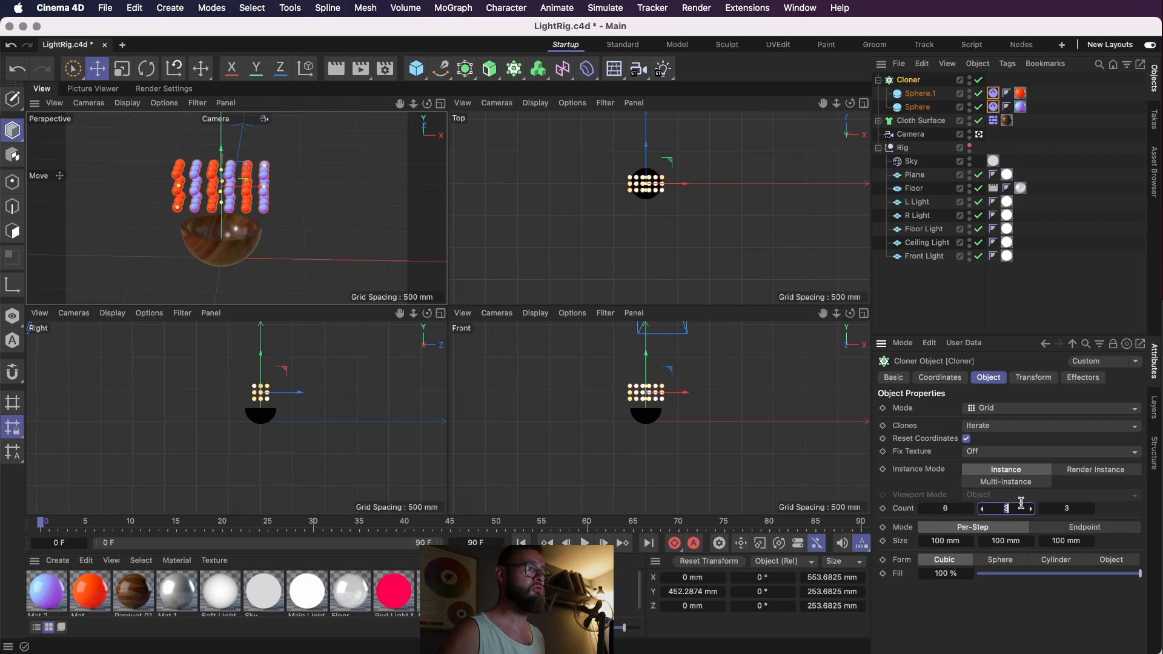
{"action": "type", "text": "6"}
{"action": "key", "text": "Tab"}
{"action": "type", "text": "6"}
{"action": "key", "text": "Tab"}
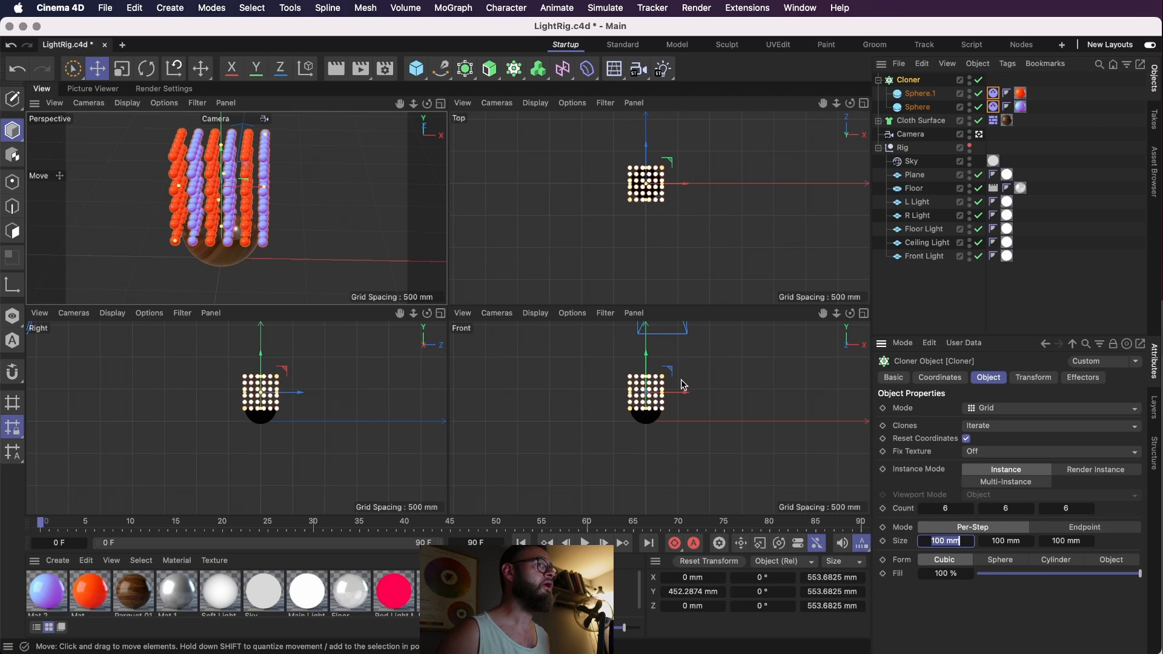
- Set the Cloner's per-step grid spacing to 49 × 53 × 48 mm
{"action": "type", "text": "2"}
{"action": "key", "text": "Return"}
{"action": "key", "text": "super+z"}
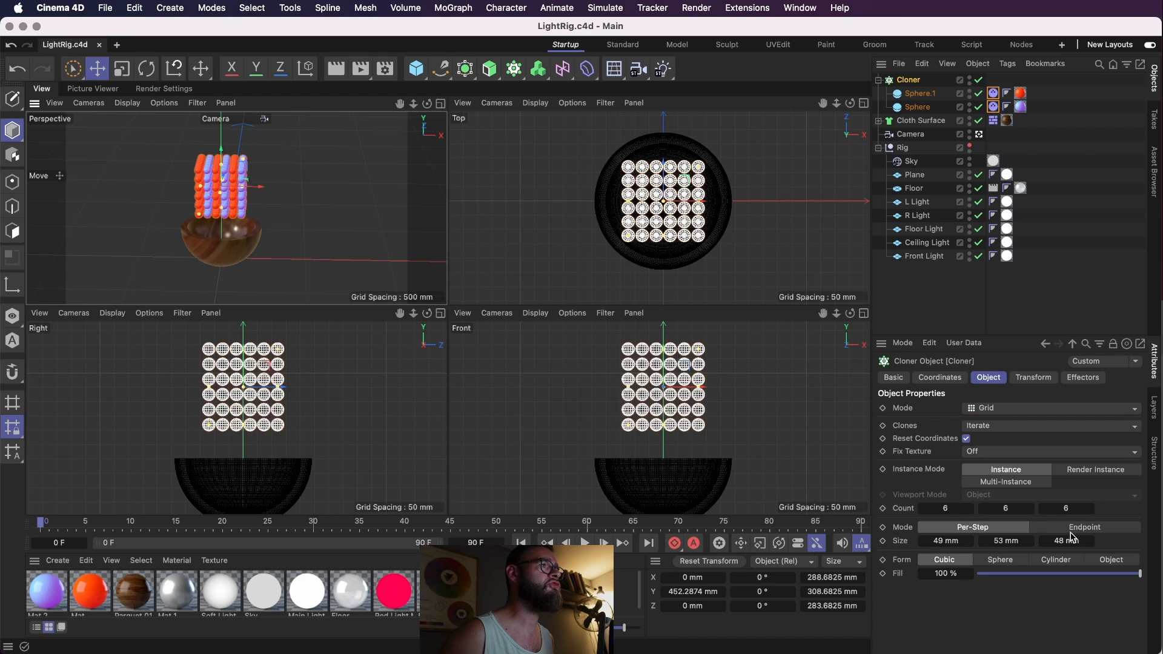
- Set the Cloner's vertical count to 16 and raise the grid of balls above the bowl to a Y position of about 986 mm
{"action": "left_click_drag", "start_coordinate": [1030, 508], "coordinate": [1030, 503]}
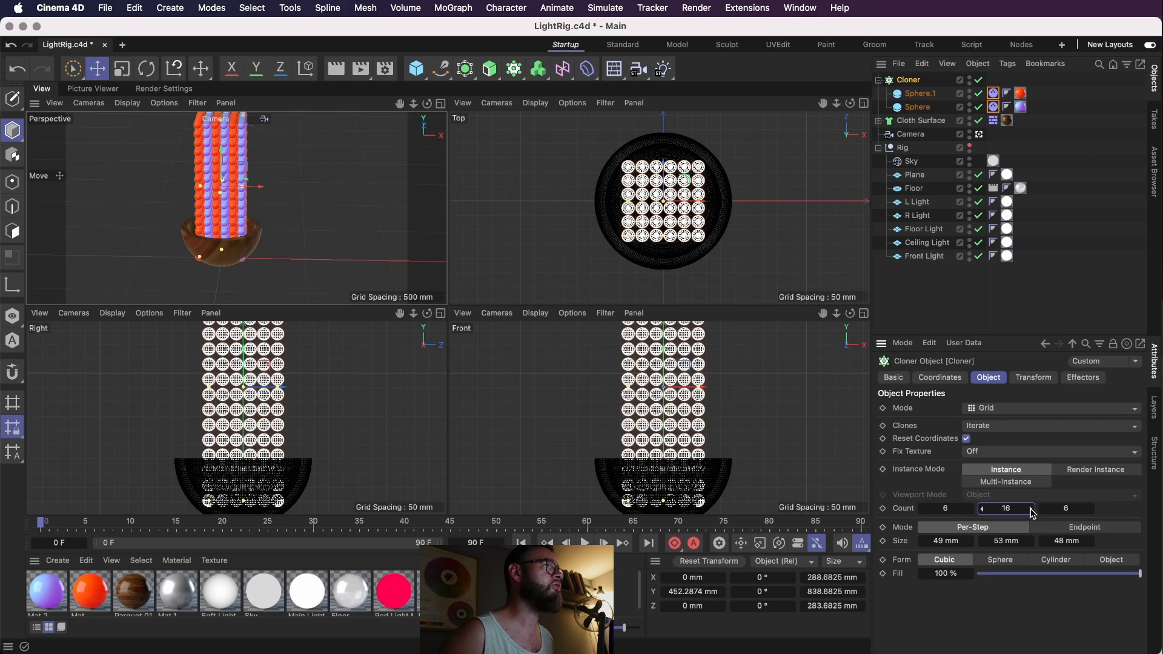
{"action": "left_click_drag", "start_coordinate": [663, 363], "coordinate": [663, 290]}
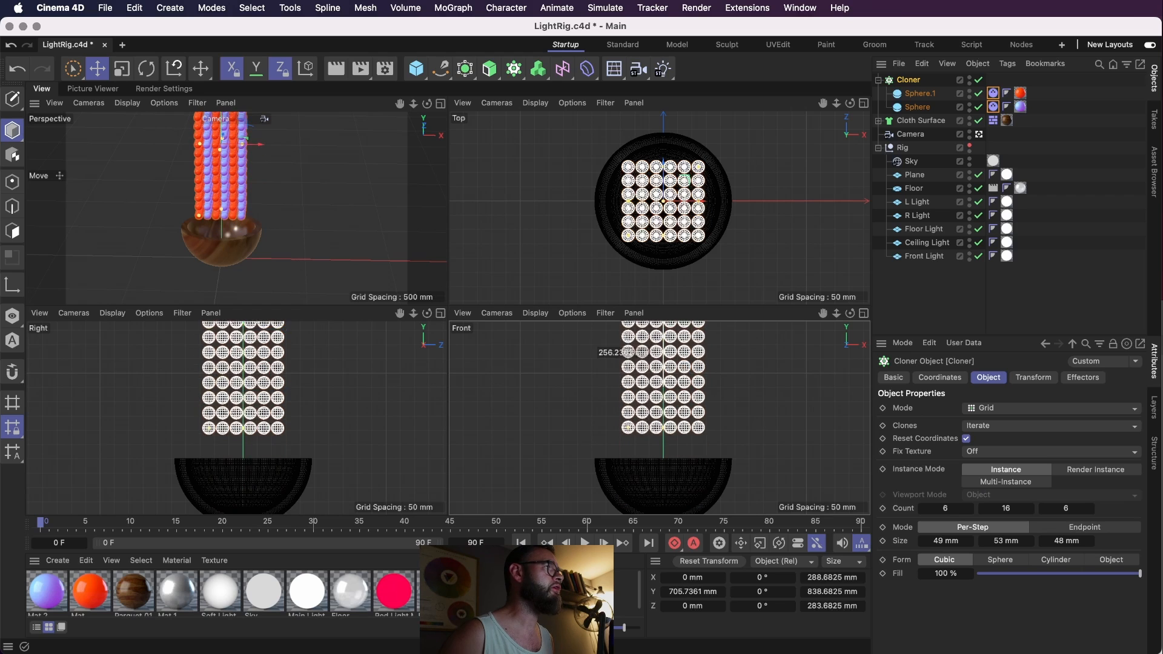
{"action": "left_click_drag", "start_coordinate": [630, 351], "coordinate": [630, 272]}
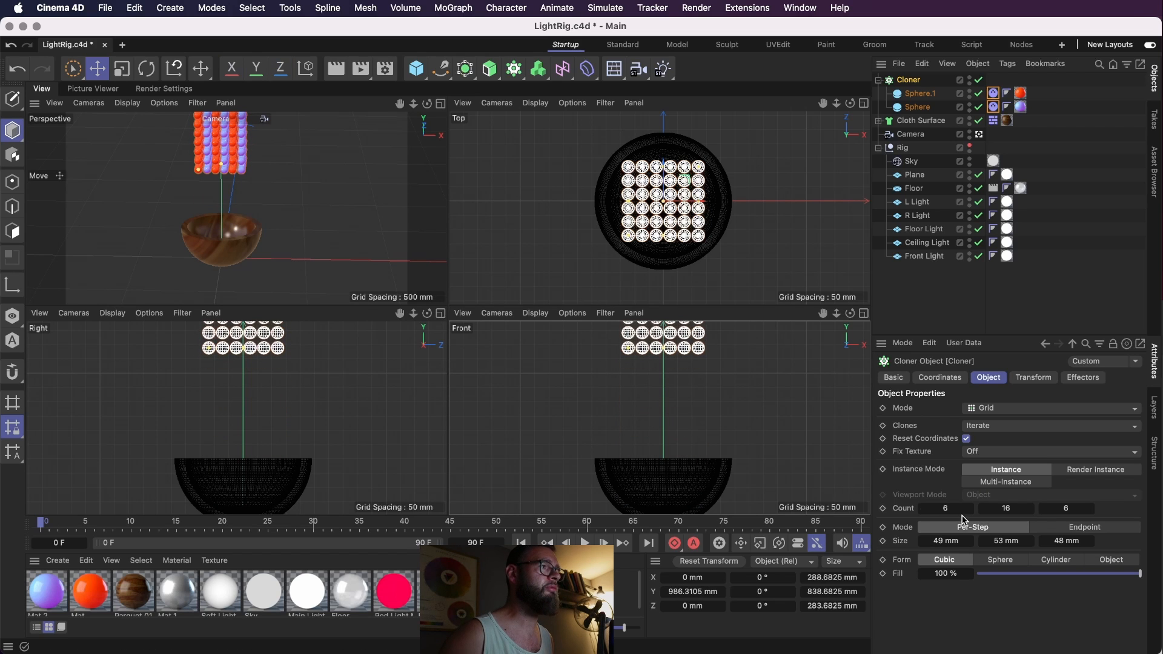
- Change the Cloner's grid count to 3 along X and 26 along Y
{"action": "left_click", "coordinate": [922, 509]}
{"action": "left_click", "coordinate": [923, 509]}
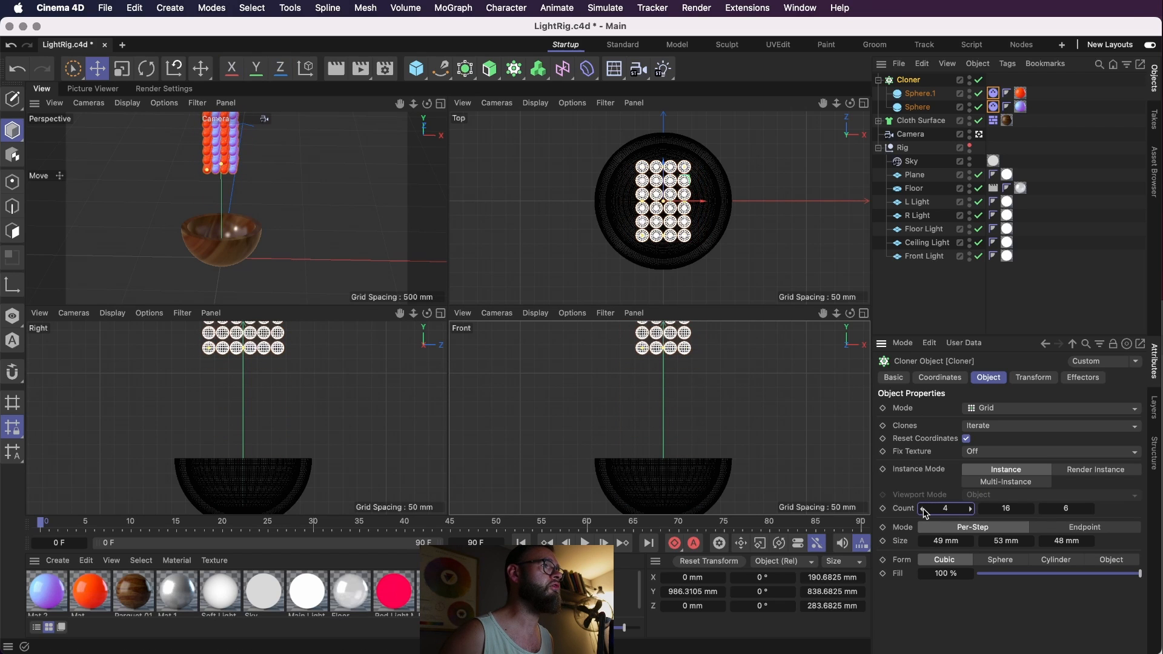
{"action": "left_click", "coordinate": [923, 508]}
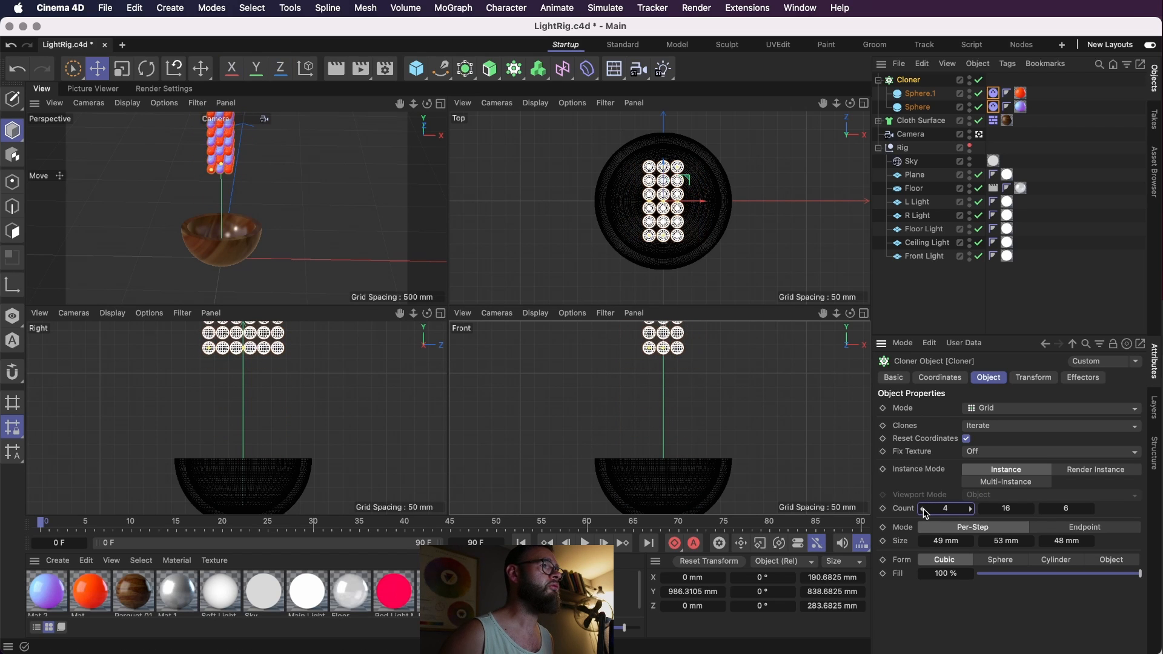
{"action": "left_click", "coordinate": [1031, 512], "text": "shift"}
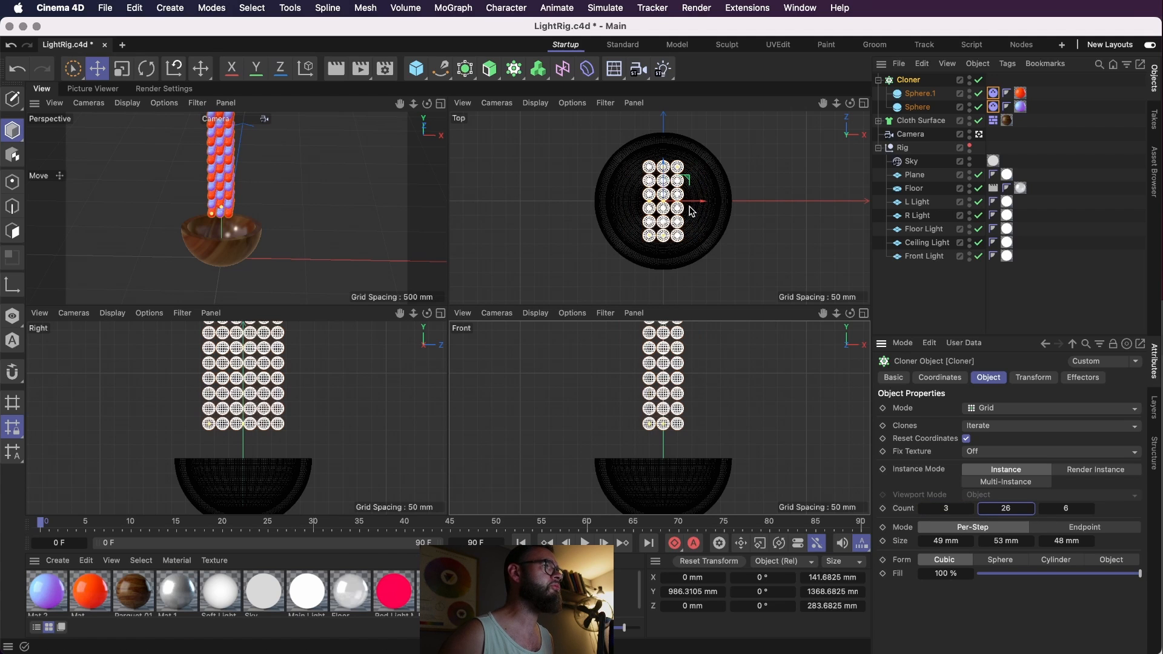
- Shift the Cloner about 81 mm along X, save the project, and play the ball drop before returning to frame 0
{"action": "left_click_drag", "start_coordinate": [696, 201], "coordinate": [724, 206]}
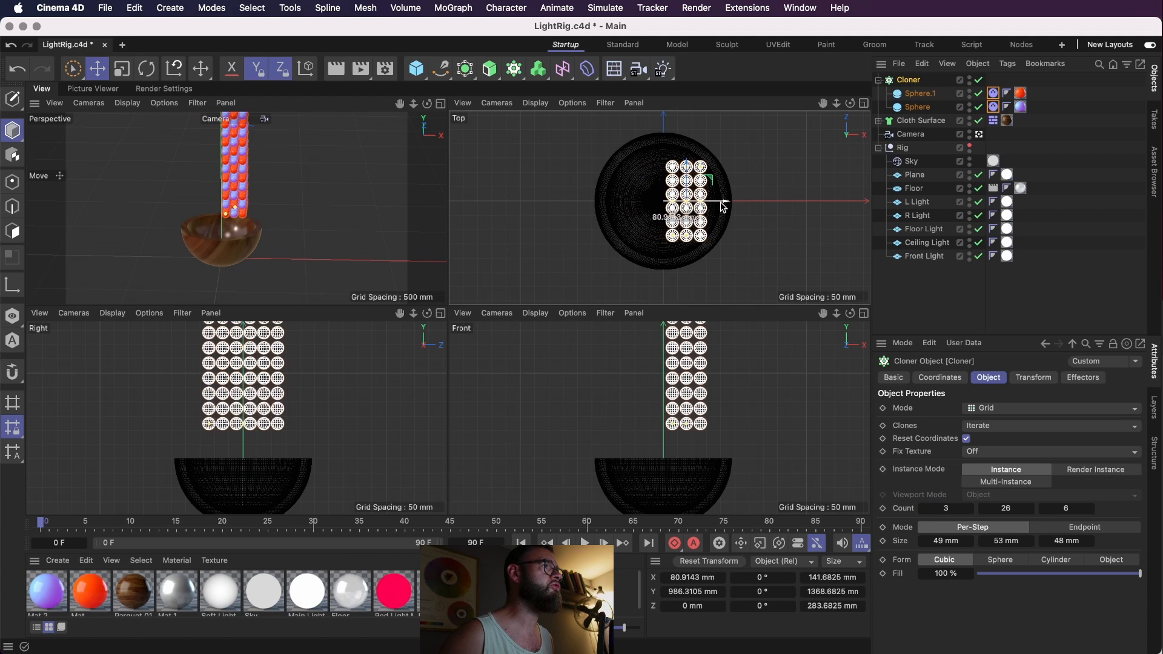
{"action": "key", "text": "super+s"}
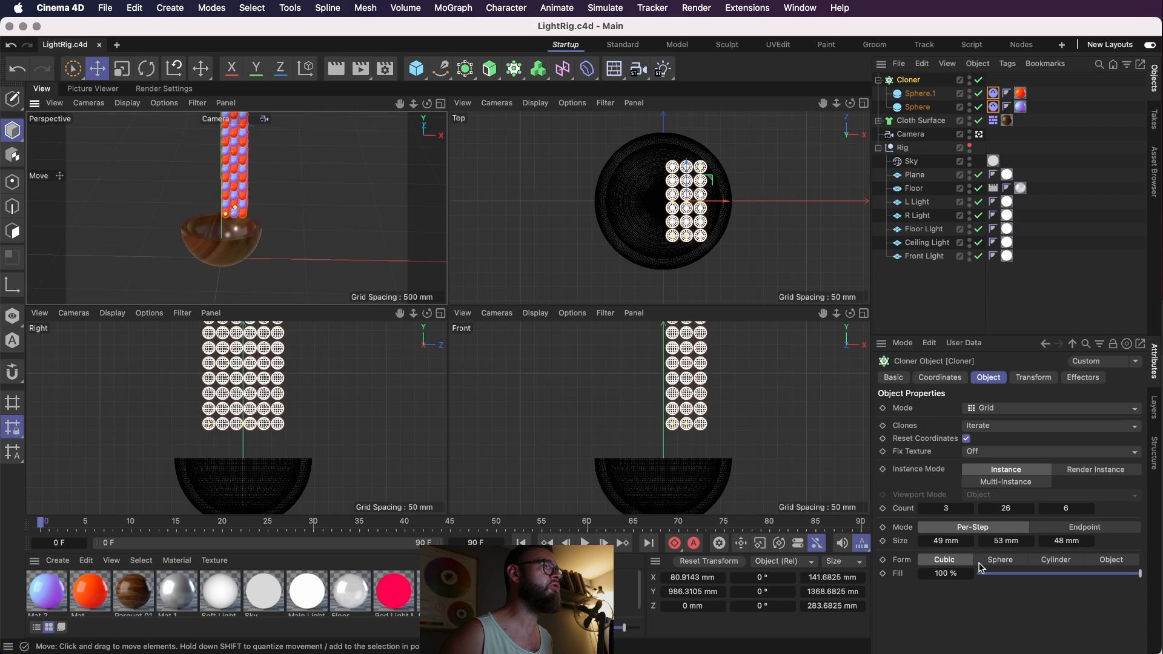
{"action": "left_click", "coordinate": [585, 543]}
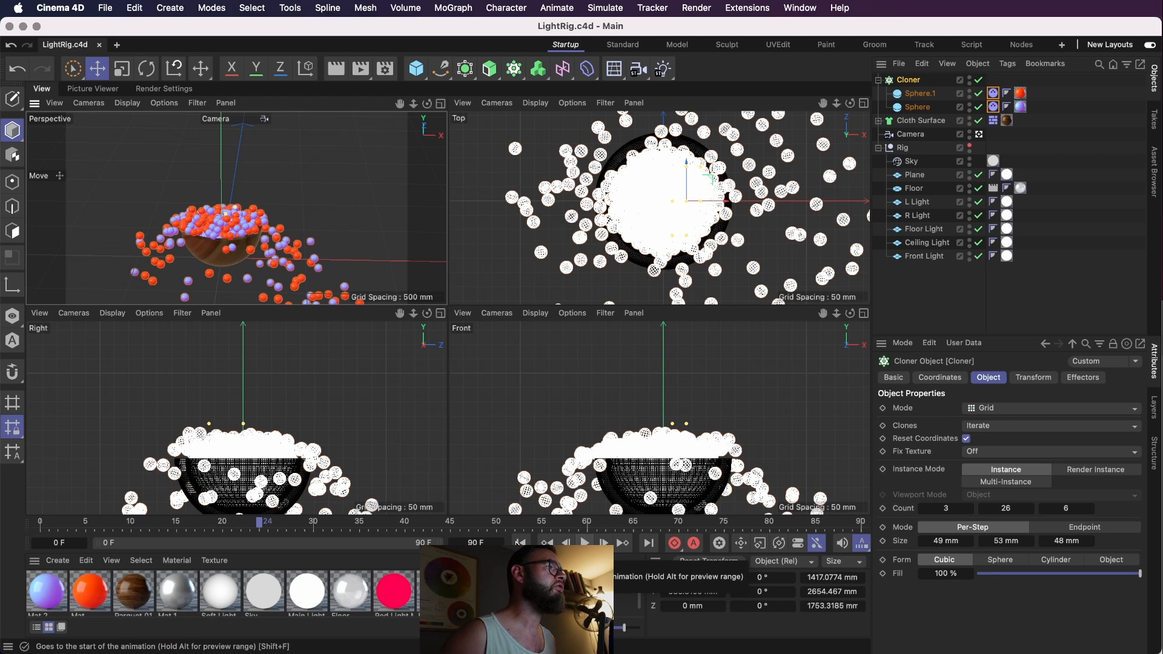
{"action": "key", "text": "shift+f"}
- Raise the Cloner far above the bowl to a Y position of about 3319 mm and set its count to 3 × 20 × 3
{"action": "scroll", "coordinate": [726, 402], "scroll_direction": "down", "scroll_amount": 8}
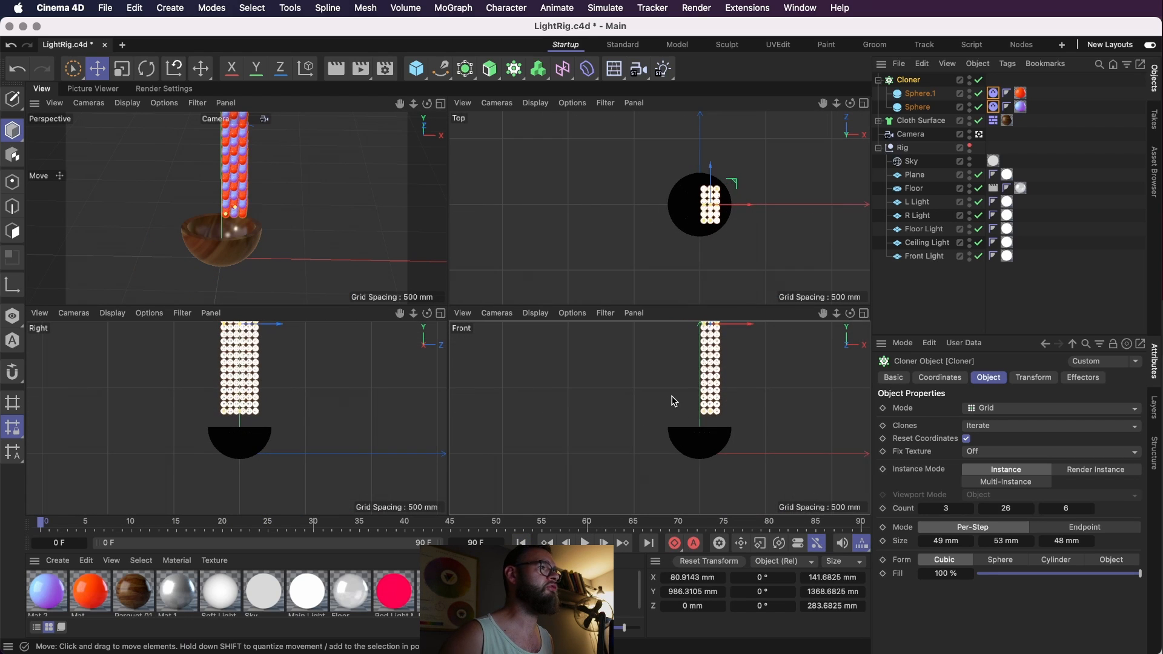
{"action": "scroll", "coordinate": [699, 369], "scroll_direction": "down", "scroll_amount": 3}
{"action": "left_click_drag", "start_coordinate": [697, 357], "coordinate": [697, 291]}
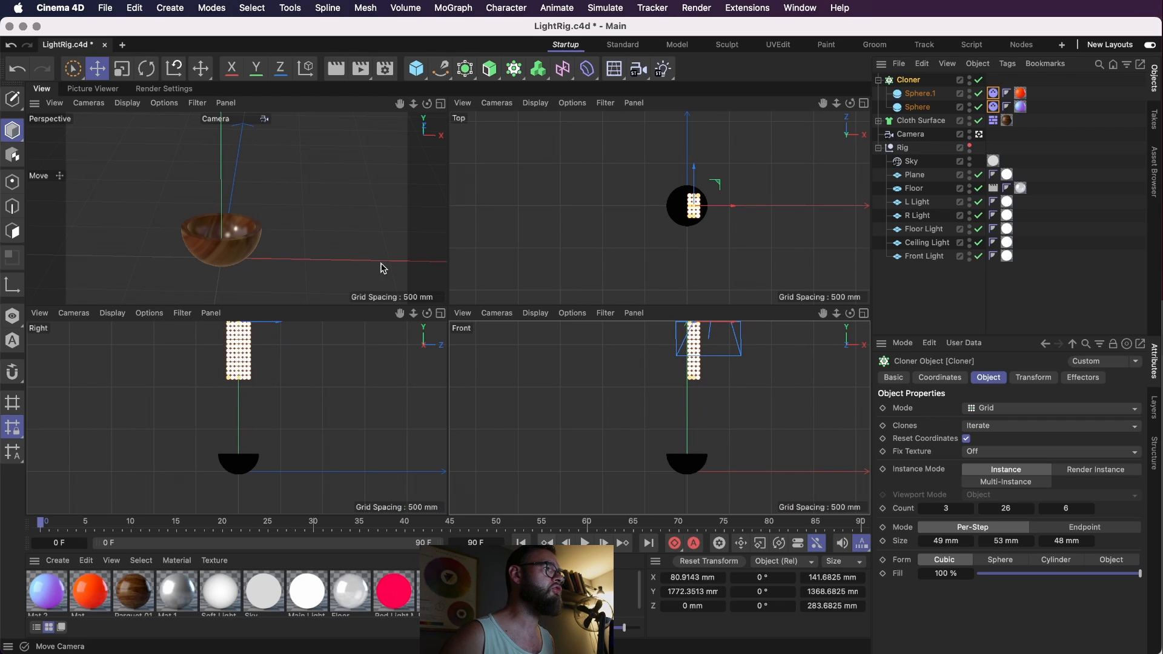
{"action": "left_click", "coordinate": [350, 115]}
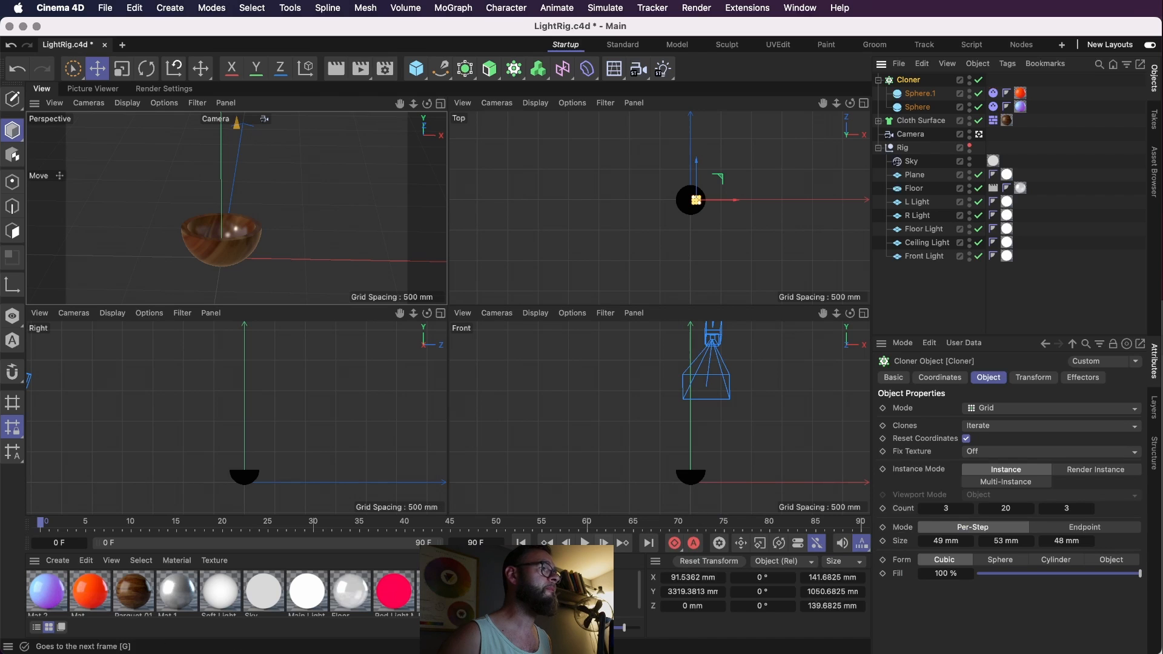
- Play the simulation of the raised balls and stop it at frame 40
{"action": "left_click", "coordinate": [585, 542]}
{"action": "left_click", "coordinate": [585, 543]}
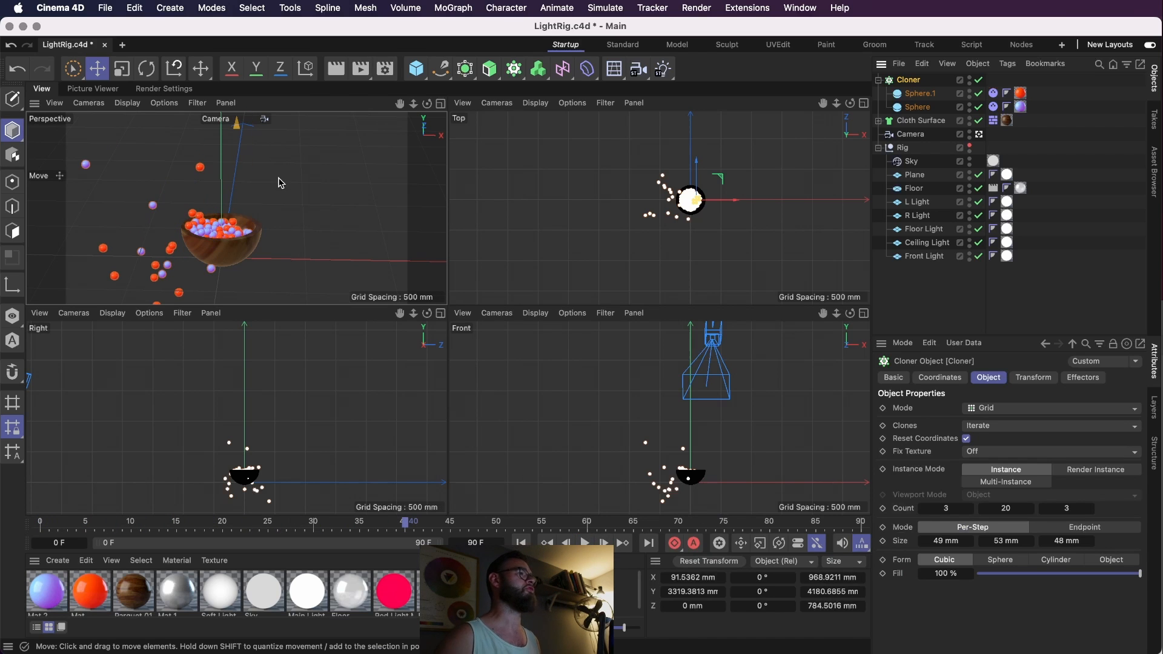
- Add a Motion Blur render tag to both spheres in the Cloner
{"action": "left_click", "coordinate": [919, 94]}
{"action": "left_click", "coordinate": [920, 108], "text": "shift"}
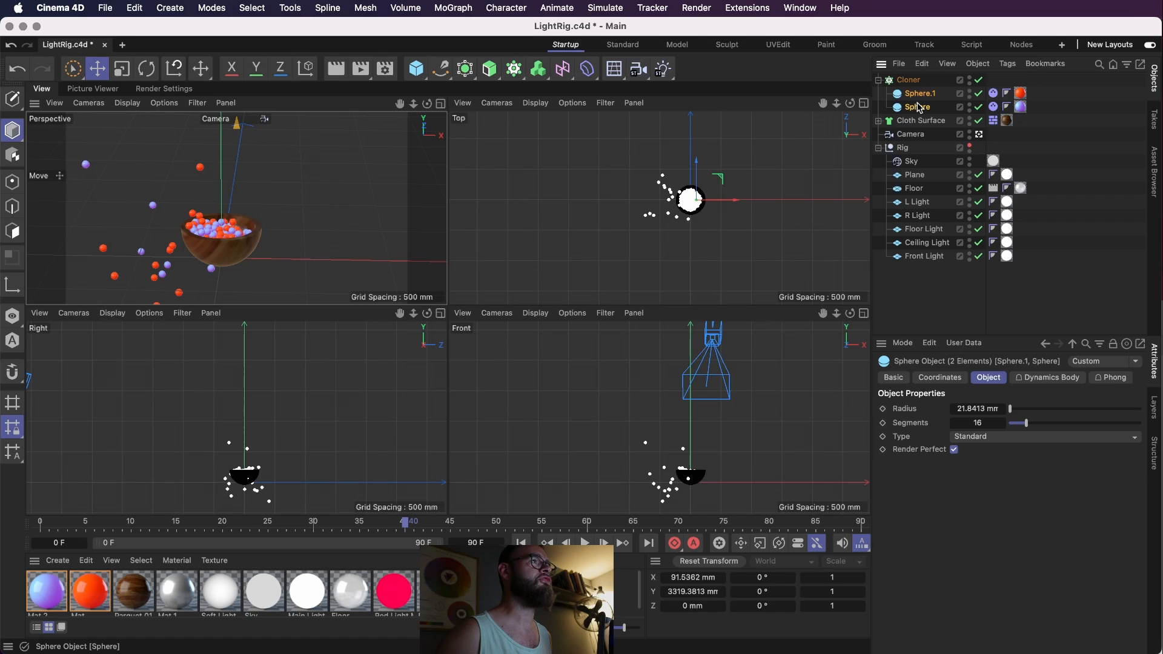
{"action": "left_click", "coordinate": [920, 107]}
{"action": "left_click", "coordinate": [917, 96]}
{"action": "left_click", "coordinate": [919, 107]}
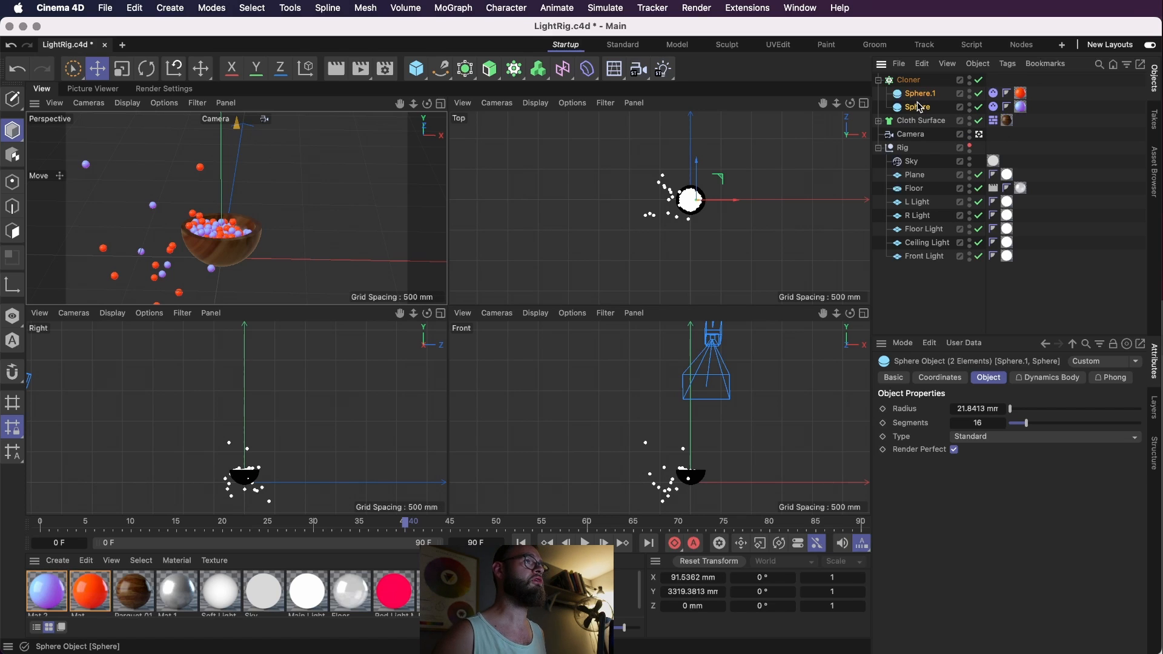
{"action": "right_click", "coordinate": [919, 107]}
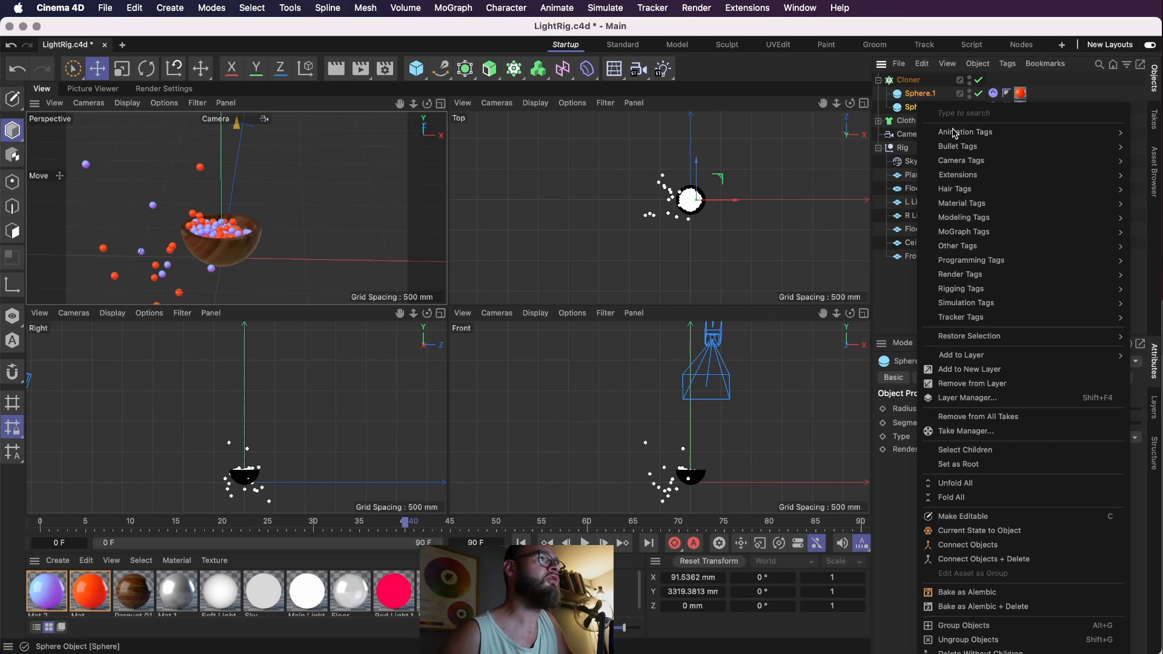
{"action": "mouse_move", "coordinate": [982, 280]}
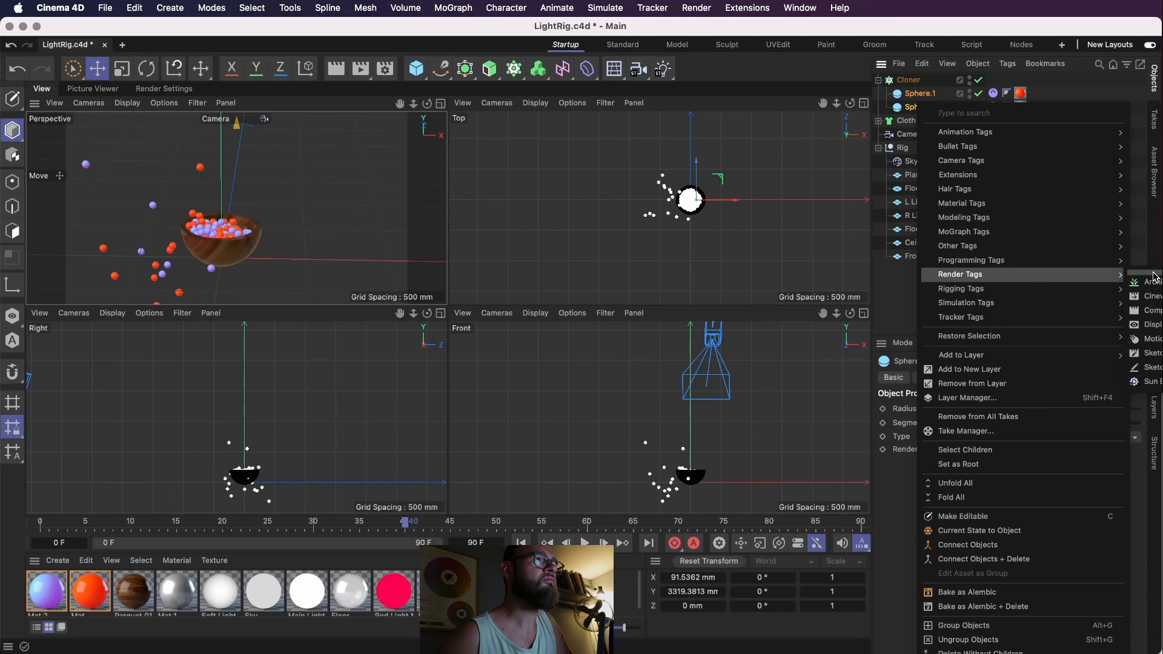
{"action": "left_click", "coordinate": [1145, 274]}
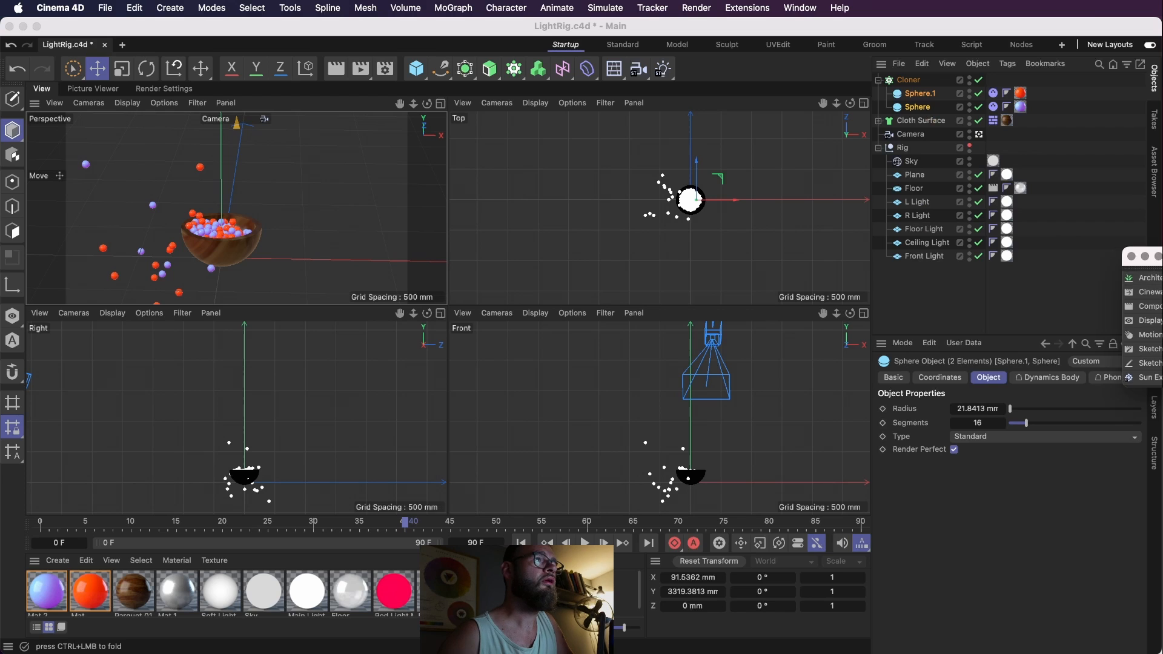
{"action": "left_click_drag", "start_coordinate": [1154, 255], "coordinate": [984, 235]}
{"action": "left_click", "coordinate": [991, 315]}
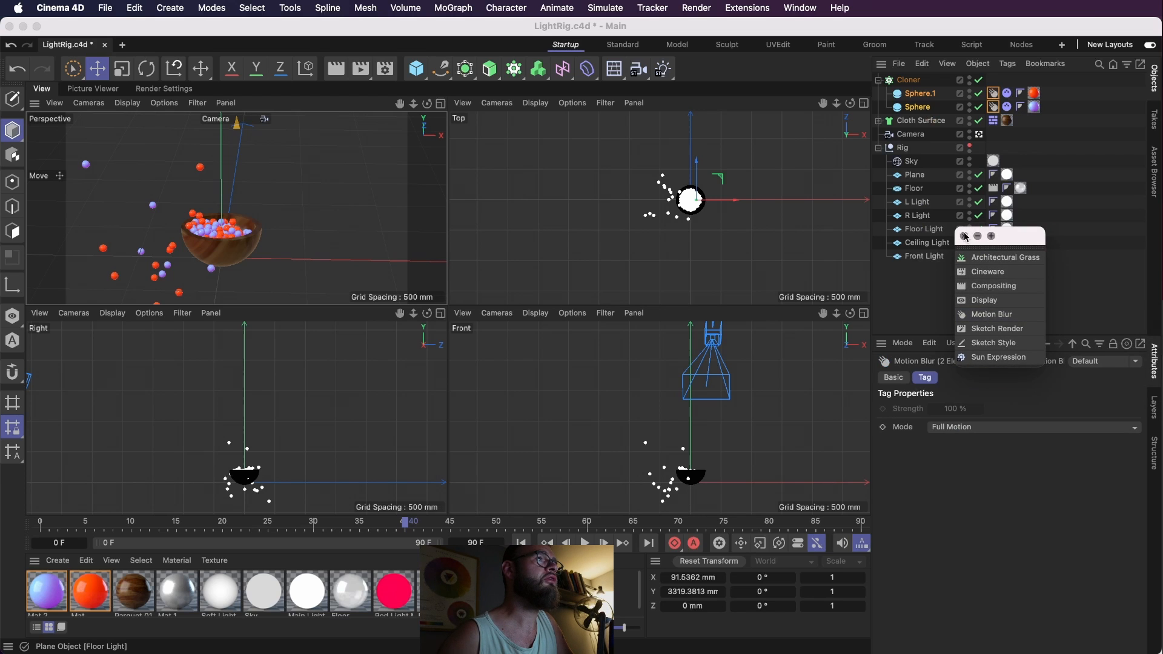
{"action": "left_click", "coordinate": [963, 236]}
- Enable depth of field and motion blur for the Physical renderer, return to the viewports, and save the project
{"action": "left_click", "coordinate": [164, 89]}
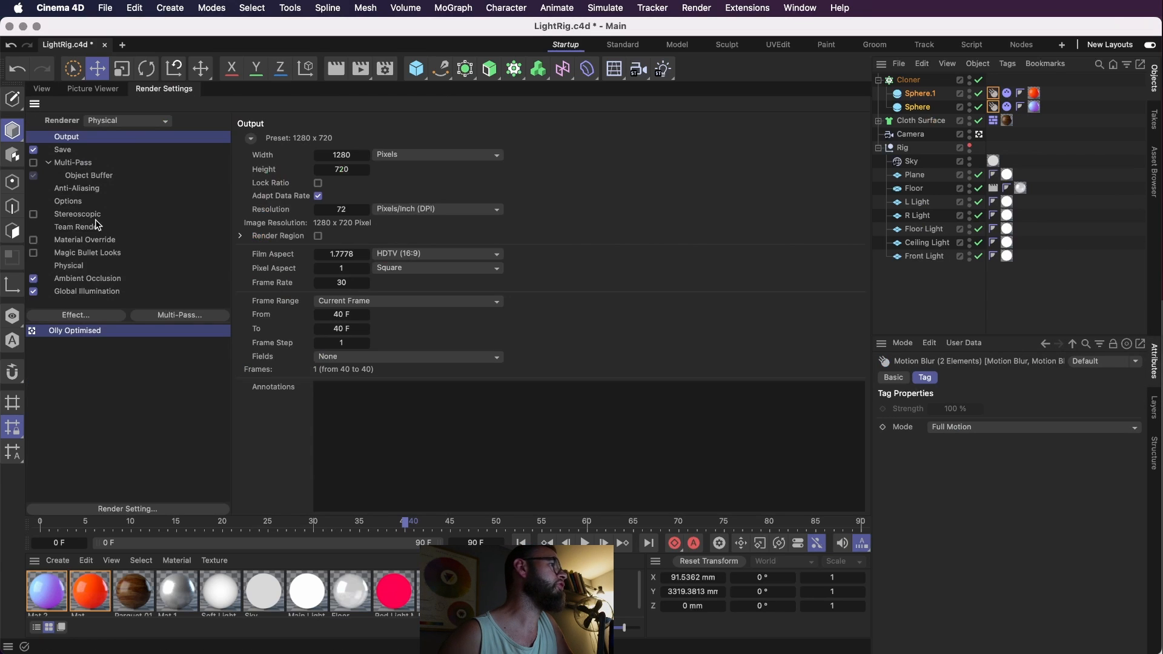
{"action": "left_click", "coordinate": [71, 266]}
{"action": "left_click", "coordinate": [406, 187]}
{"action": "left_click", "coordinate": [406, 170]}
{"action": "left_click", "coordinate": [42, 88]}
{"action": "key", "text": "super+s"}
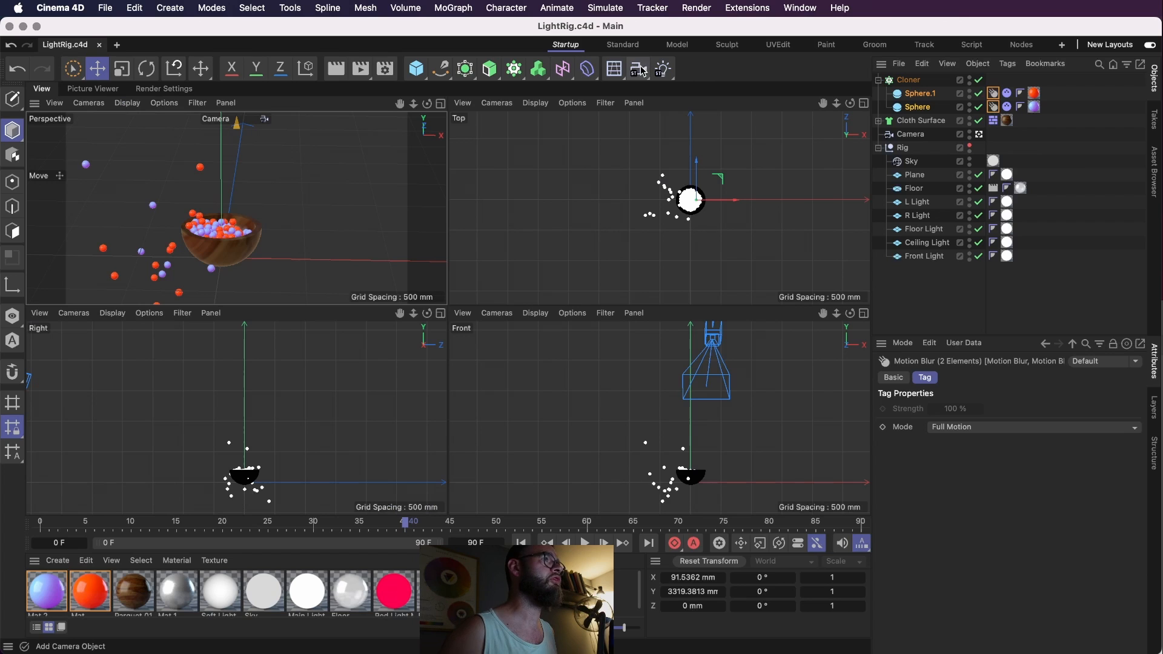
- Add a second camera from the current view, make it the active camera, and save the project
{"action": "left_click", "coordinate": [327, 126]}
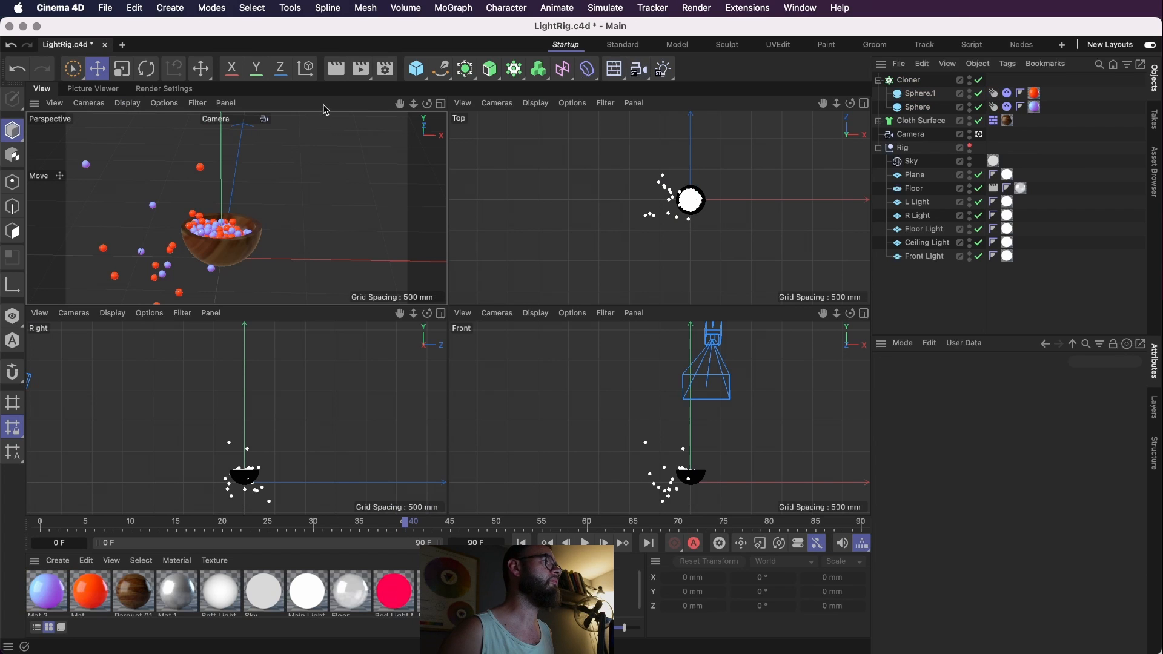
{"action": "left_click", "coordinate": [641, 72]}
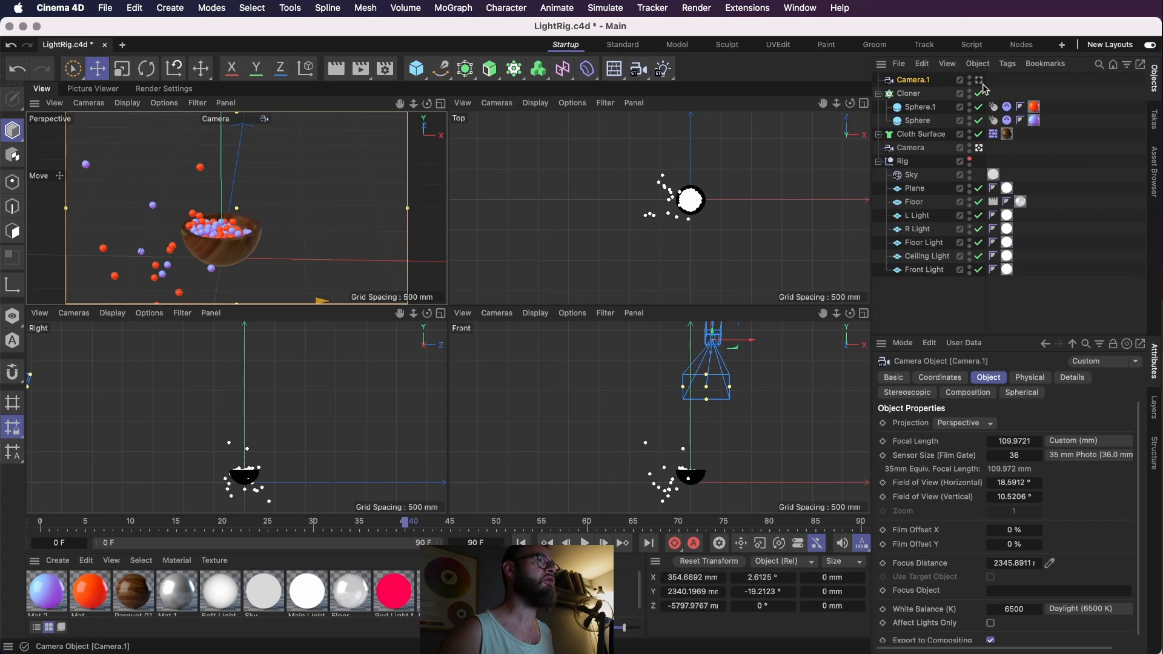
{"action": "left_click", "coordinate": [980, 81]}
{"action": "key", "text": "super+s"}
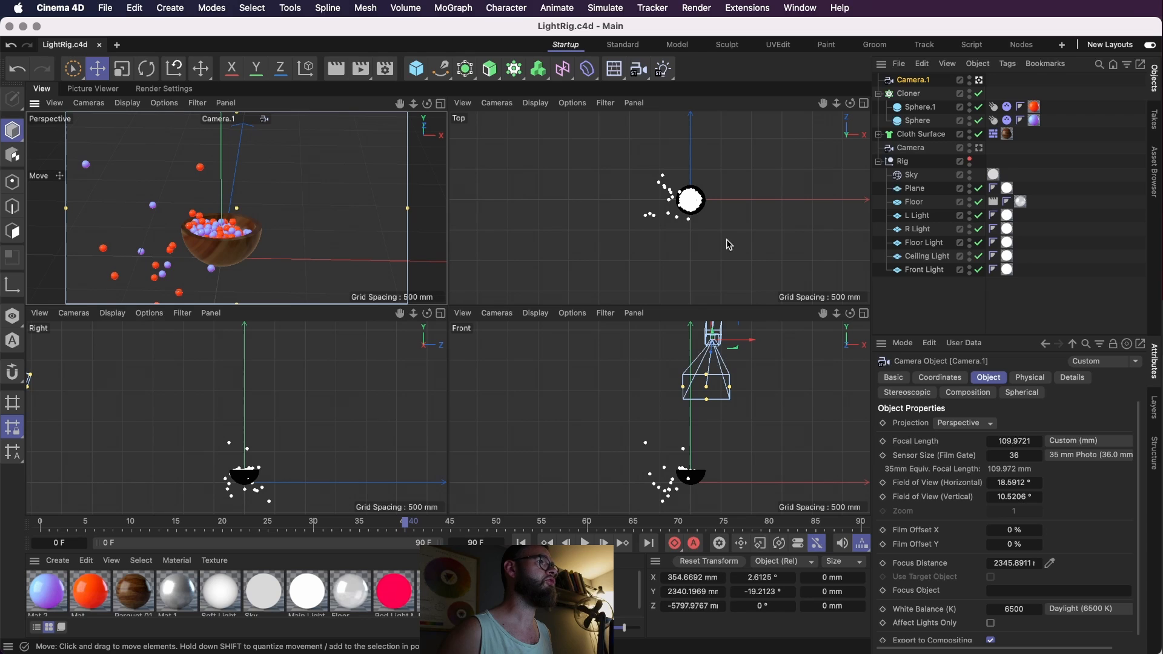
- Extend the new camera's focus distance to the bowl, about 6072 mm, and set its f-stop to f/1.0
{"action": "left_click_drag", "start_coordinate": [707, 388], "coordinate": [704, 466]}
{"action": "key", "text": "super+s"}
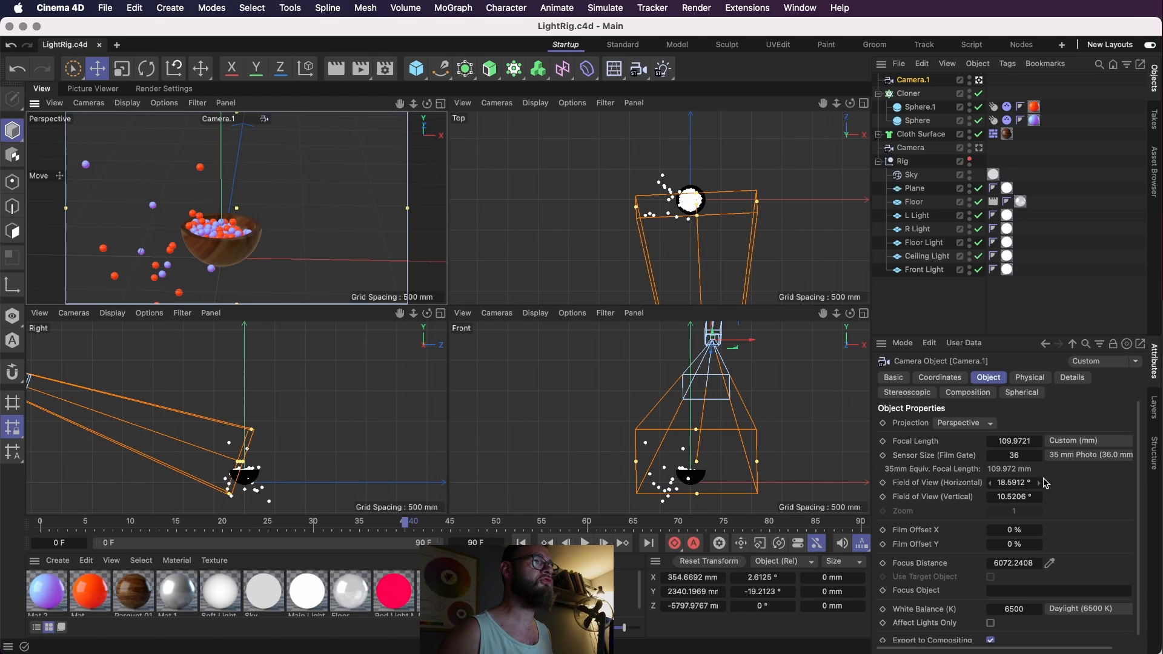
{"action": "left_click", "coordinate": [1030, 378]}
{"action": "left_click", "coordinate": [1027, 437]}
{"action": "type", "text": "1"}
{"action": "key", "text": "Return"}
- Maximize the perspective view and start a test render in it
{"action": "left_click", "coordinate": [440, 104]}
{"action": "key", "text": "super+r"}
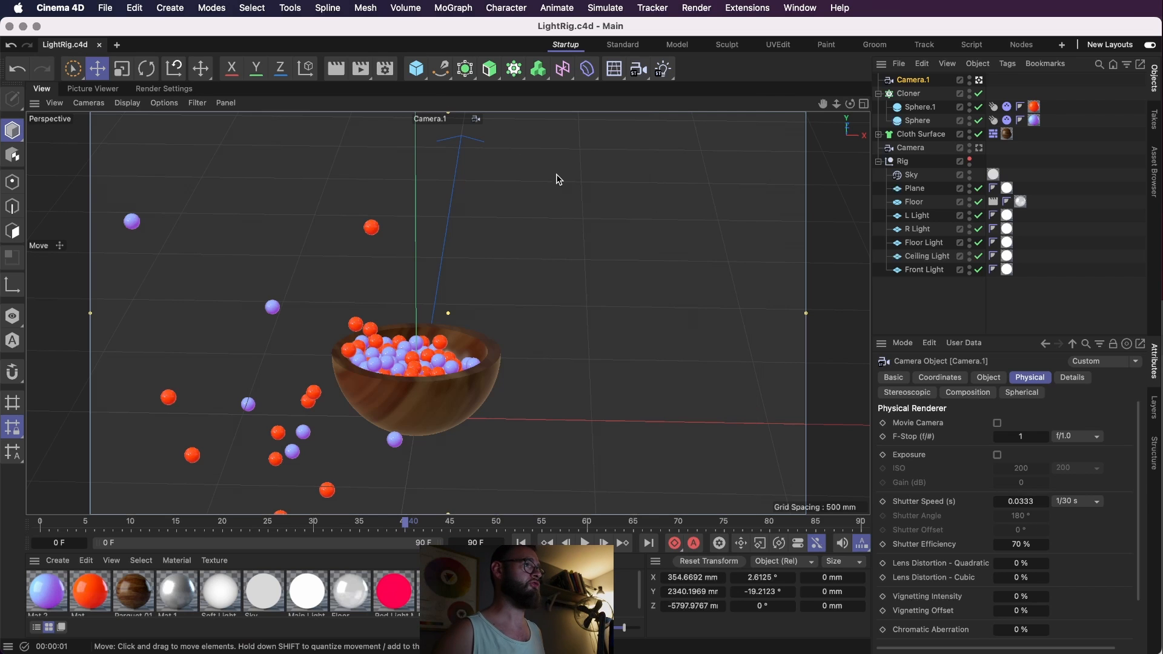
{"action": "left_click", "coordinate": [558, 178]}
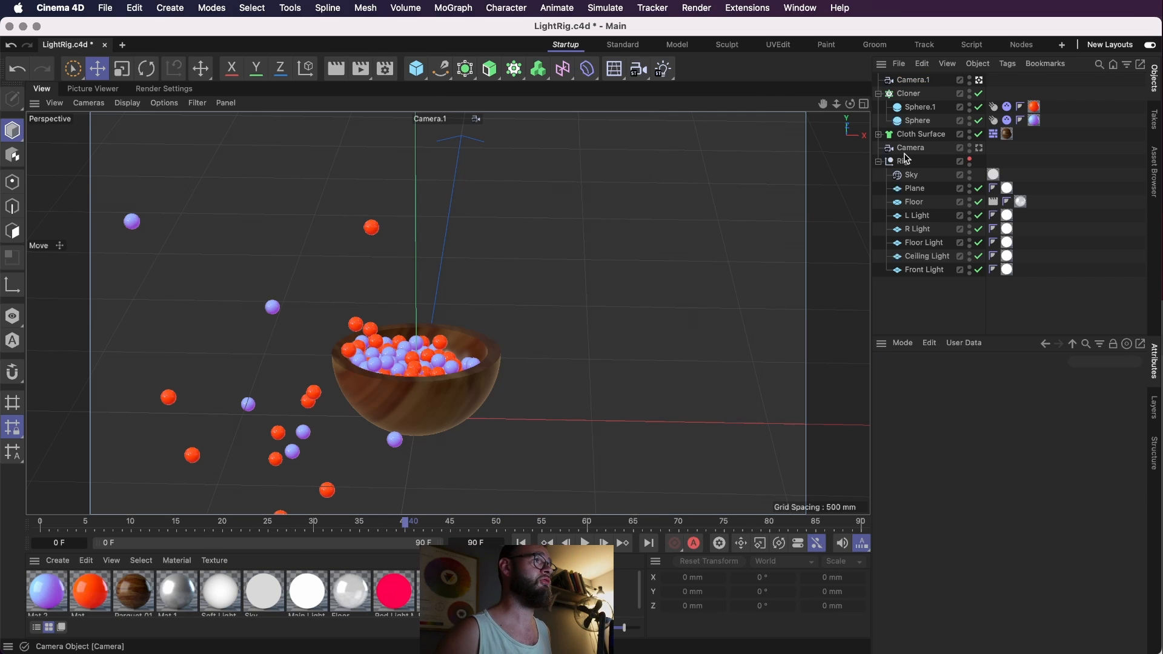
- Make the lighting Rig visible and move the Front Light behind the camera to a Z position of about -6692 mm
{"action": "left_click", "coordinate": [663, 290]}
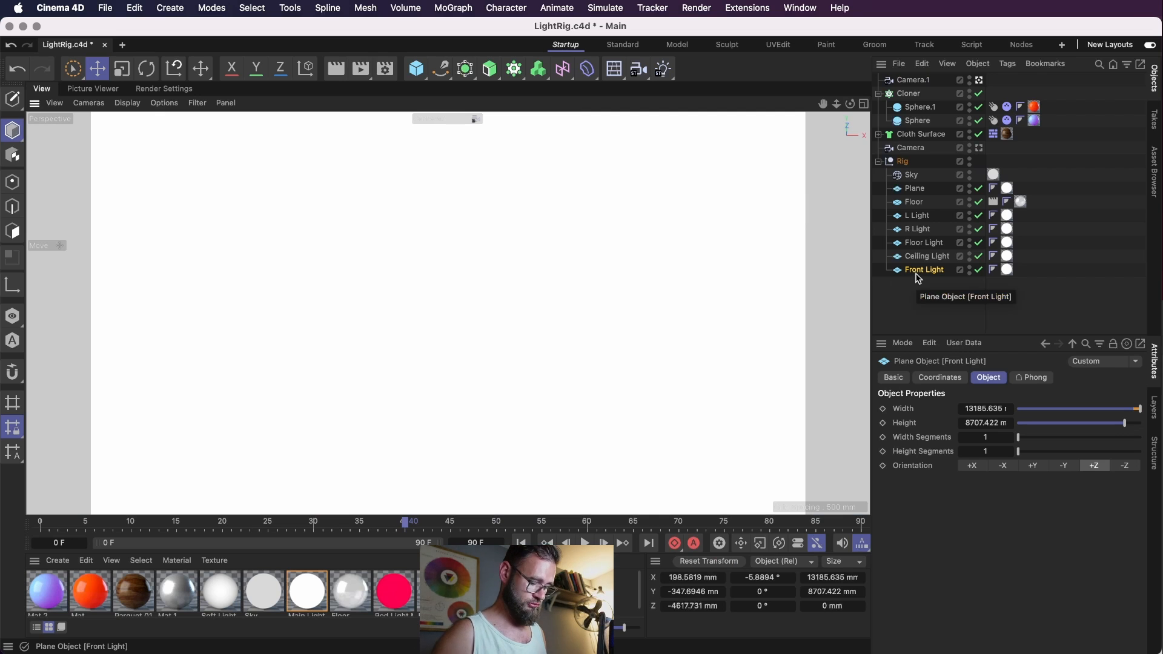
{"action": "key", "text": "F5"}
{"action": "key", "text": "h"}
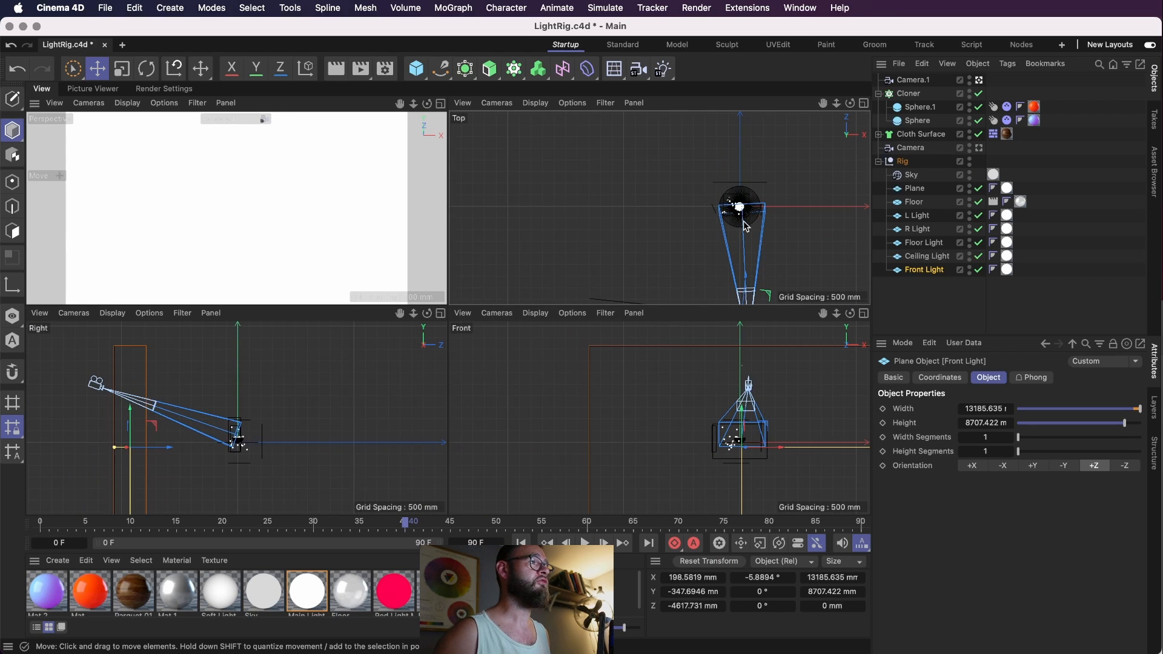
{"action": "left_click_drag", "start_coordinate": [682, 182], "coordinate": [681, 233]}
{"action": "key", "text": "F1"}
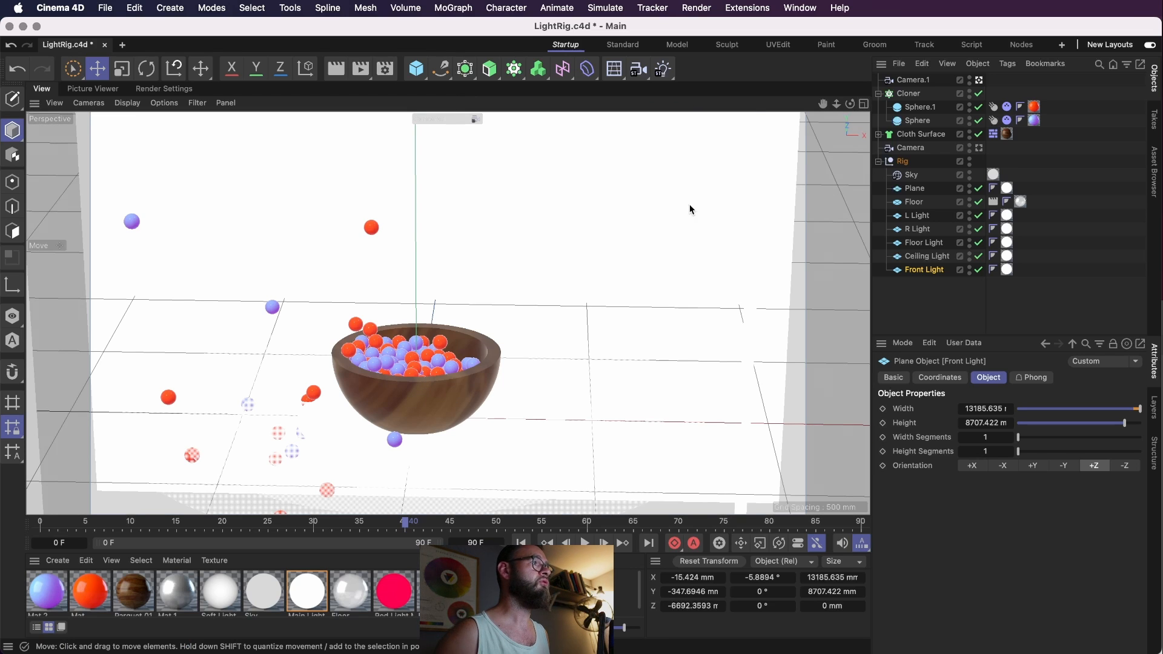
- Render a preview of the lit scene in the perspective view and disable the Floor object
{"action": "key", "text": "super+r"}
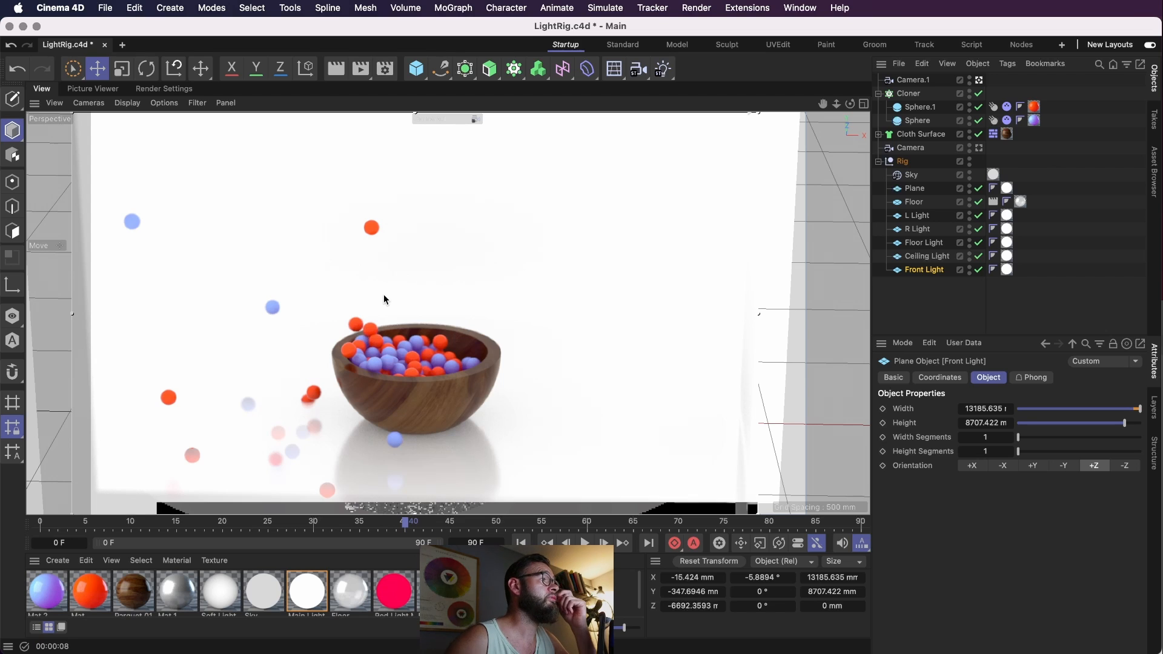
{"action": "left_click", "coordinate": [630, 458]}
{"action": "left_click", "coordinate": [980, 203]}
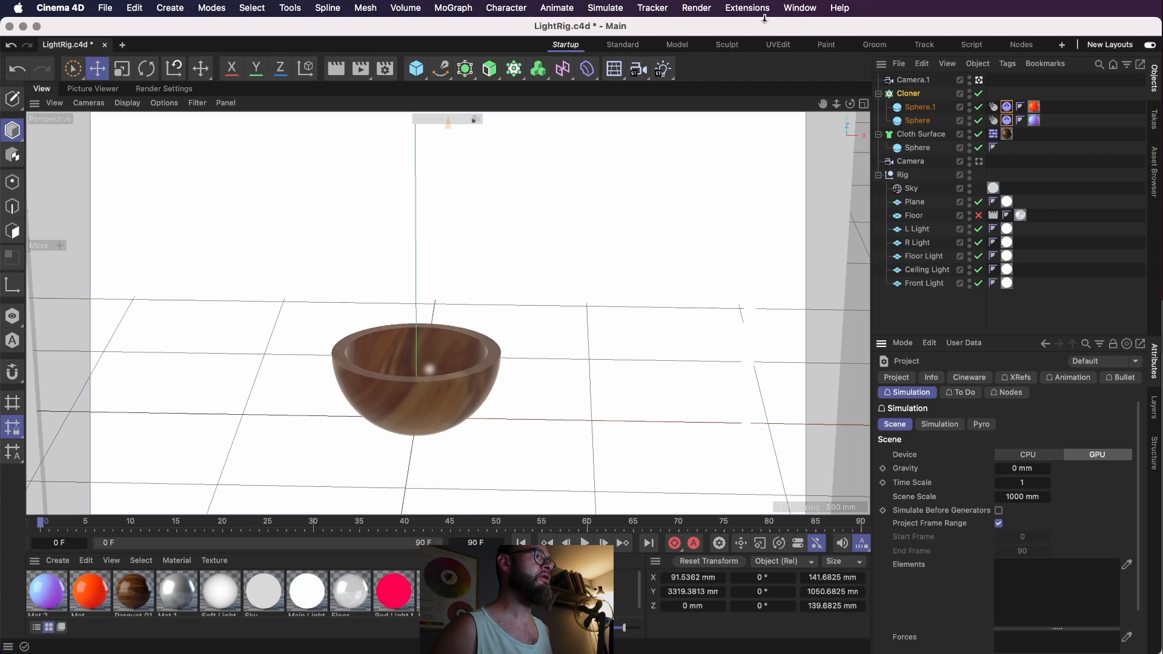
- Play the falling-ball simulation through the camera up to about frame 45 and rewind it to the start
{"action": "left_click", "coordinate": [903, 341]}
{"action": "left_click", "coordinate": [913, 397]}
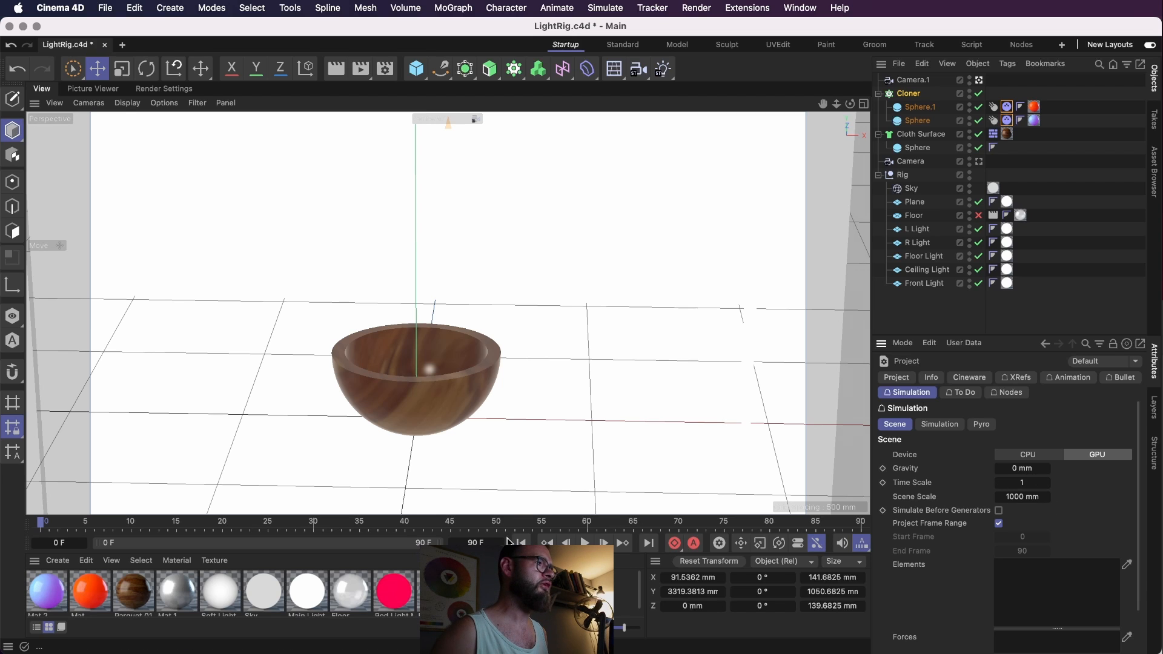
{"action": "left_click", "coordinate": [584, 542]}
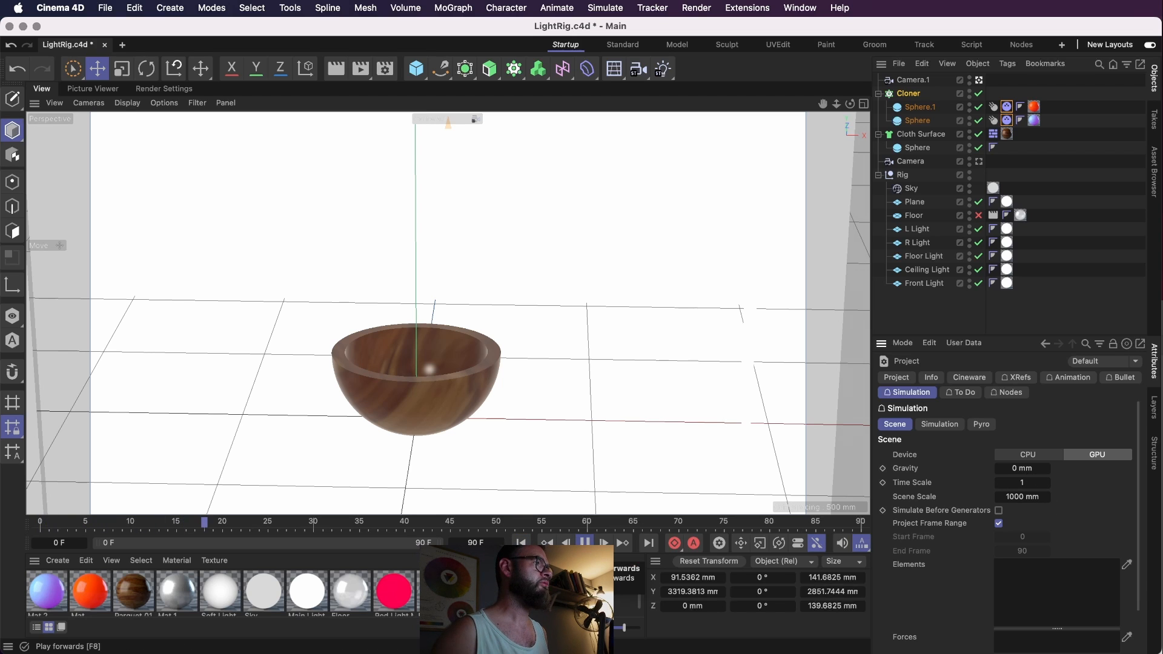
{"action": "left_click", "coordinate": [584, 542]}
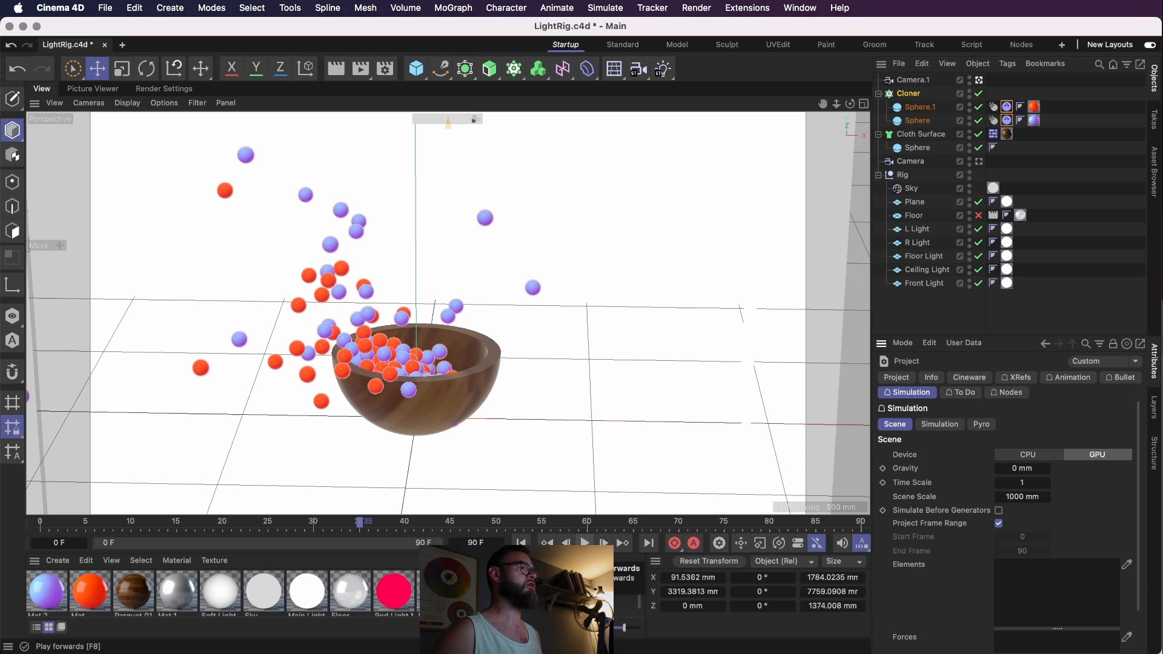
{"action": "left_click", "coordinate": [584, 543]}
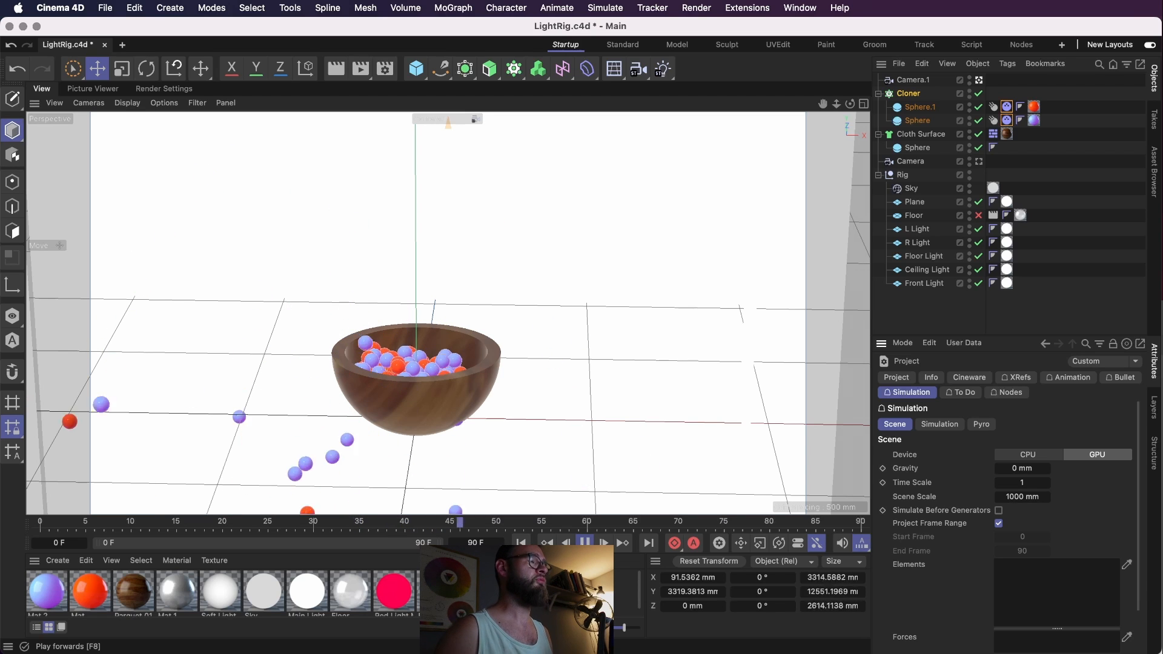
{"action": "left_click", "coordinate": [521, 543]}
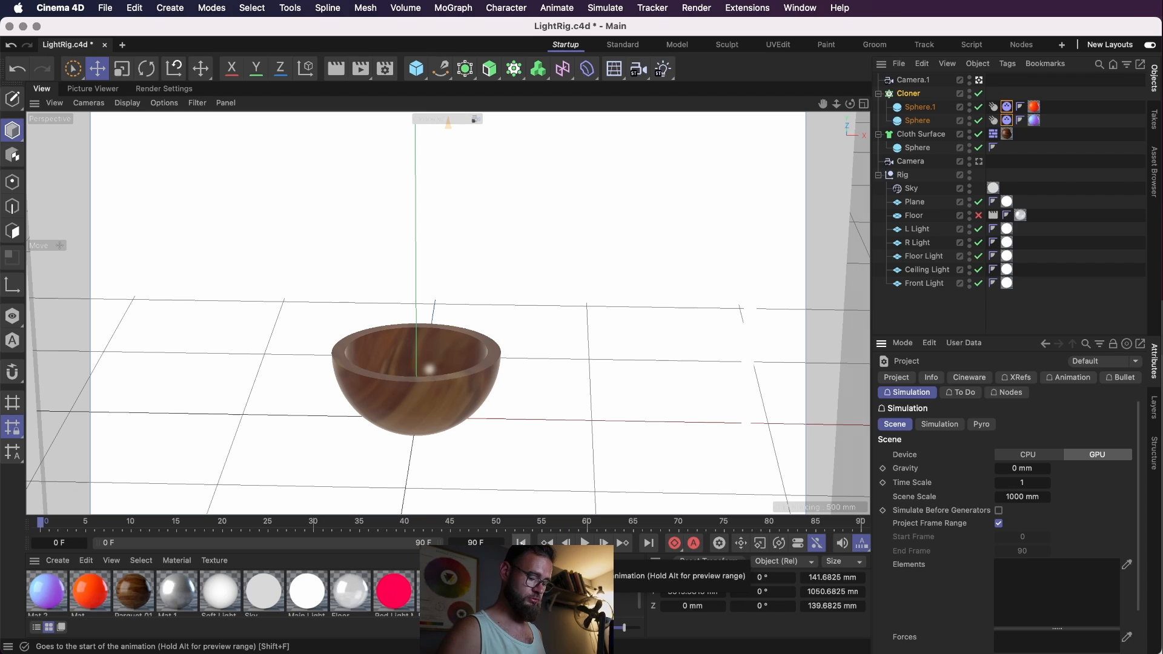
- Replay the simulation from the first frame and stop it at frame 28, as the balls pile into the bowl
{"action": "key", "text": "F8"}
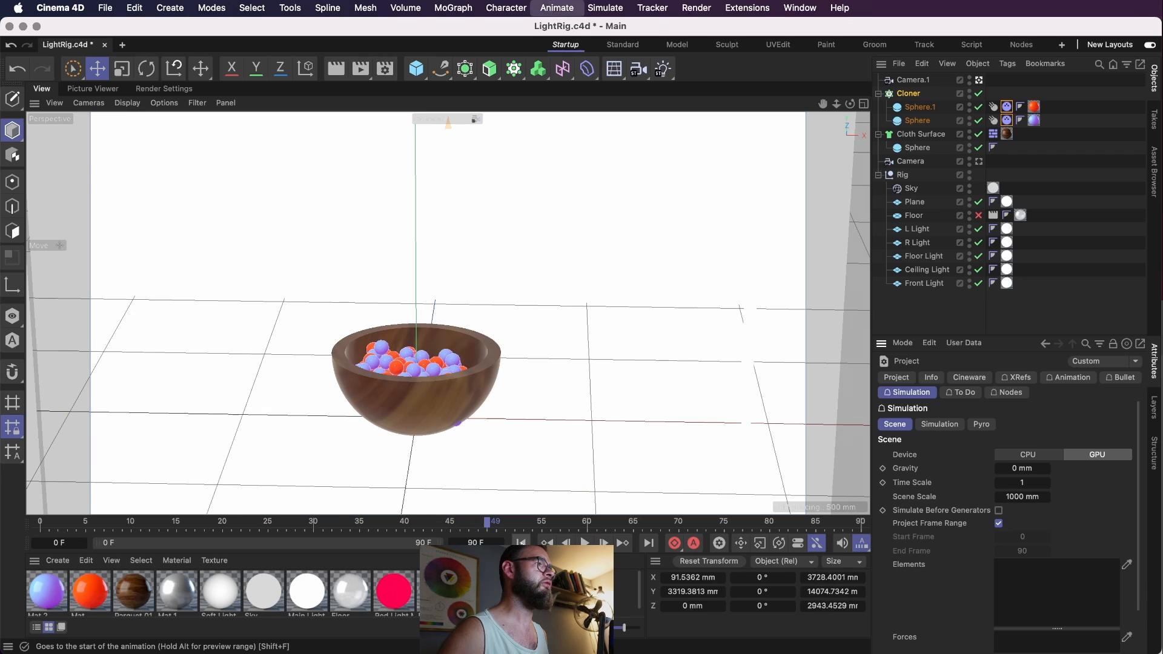
{"action": "key", "text": "F8"}
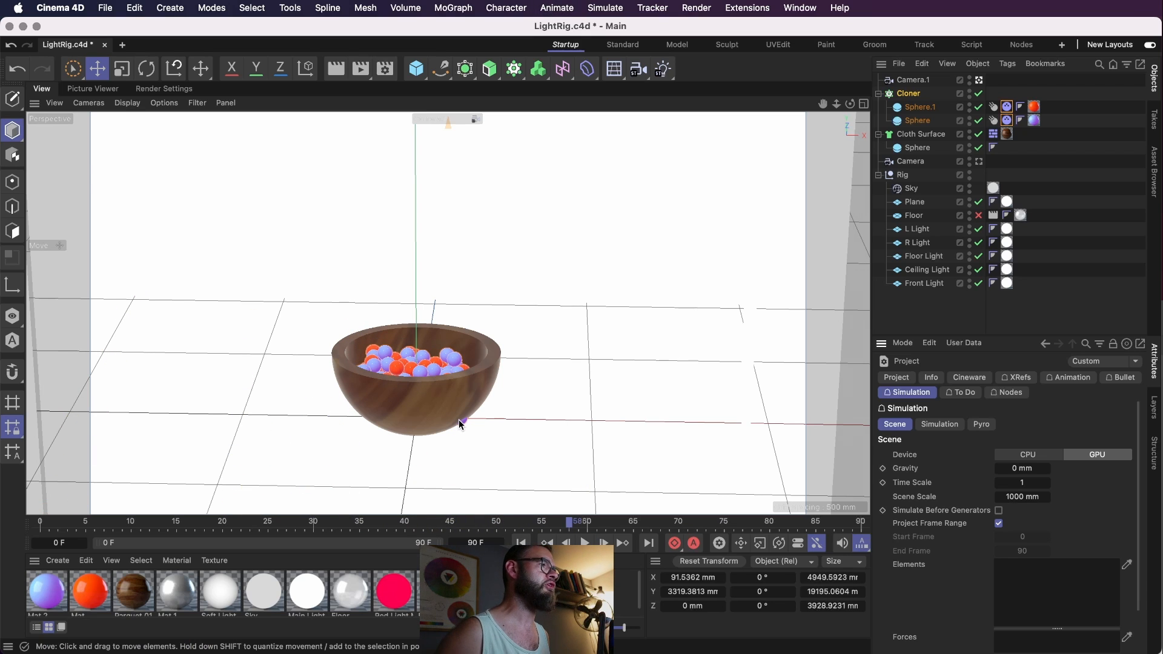
{"action": "left_click", "coordinate": [521, 542]}
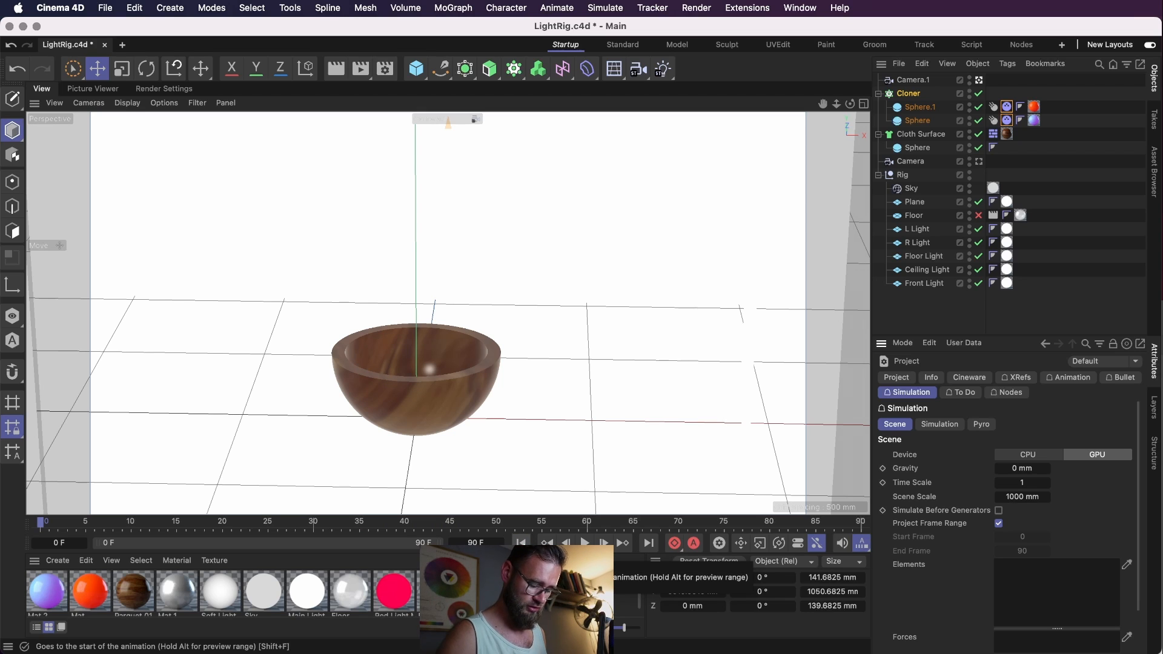
{"action": "key", "text": "F8"}
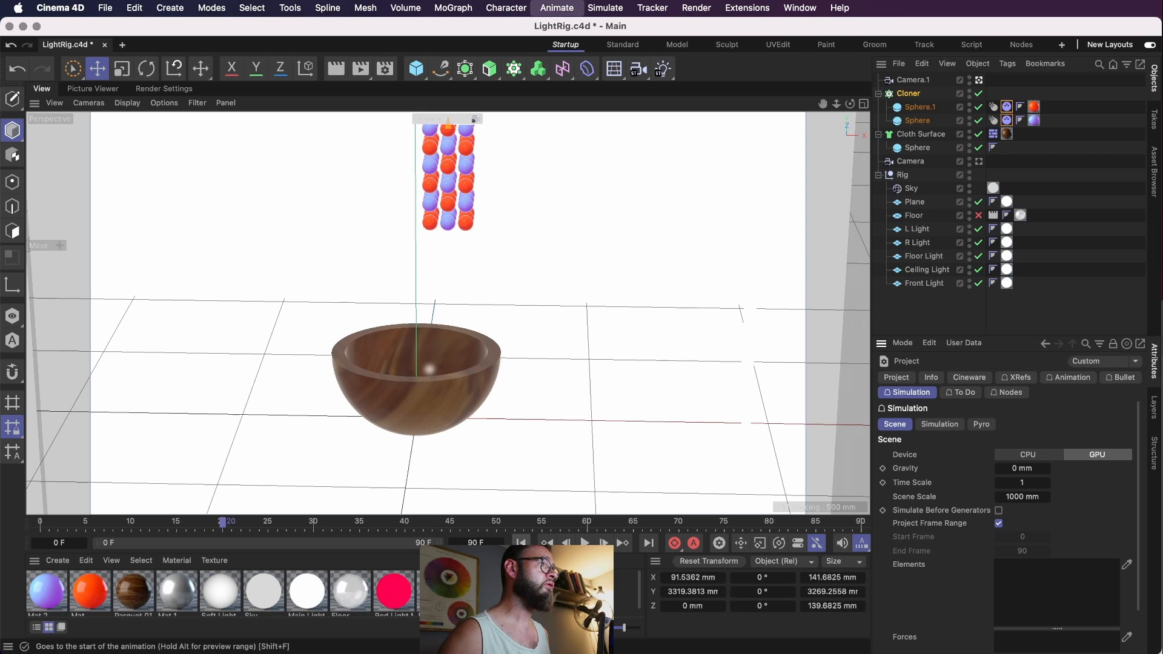
{"action": "key", "text": "F8"}
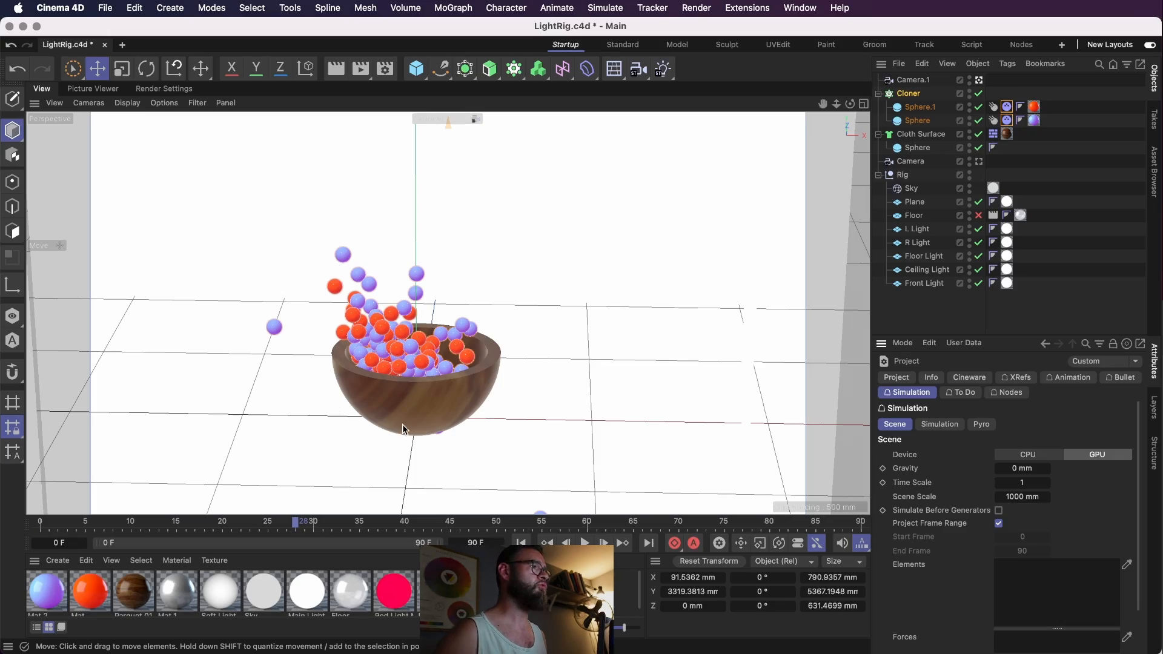
- Reframe Camera.1 from a lower angle centred on the bowl and pull its focus distance to the bowl in the top view
{"action": "left_click_drag", "start_coordinate": [419, 401], "coordinate": [468, 365], "text": "alt"}
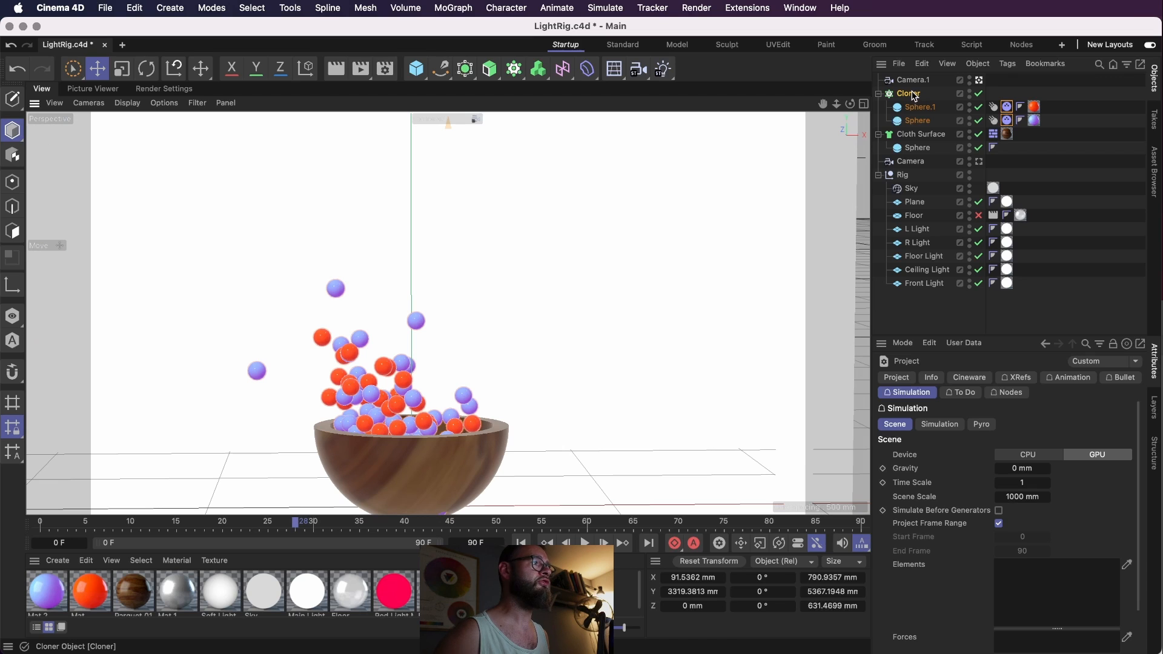
{"action": "mouse_move", "coordinate": [823, 104]}
{"action": "left_mouse_down"}
{"action": "mouse_move", "coordinate": [848, 79]}
{"action": "mouse_move", "coordinate": [827, 104]}
{"action": "left_mouse_up"}
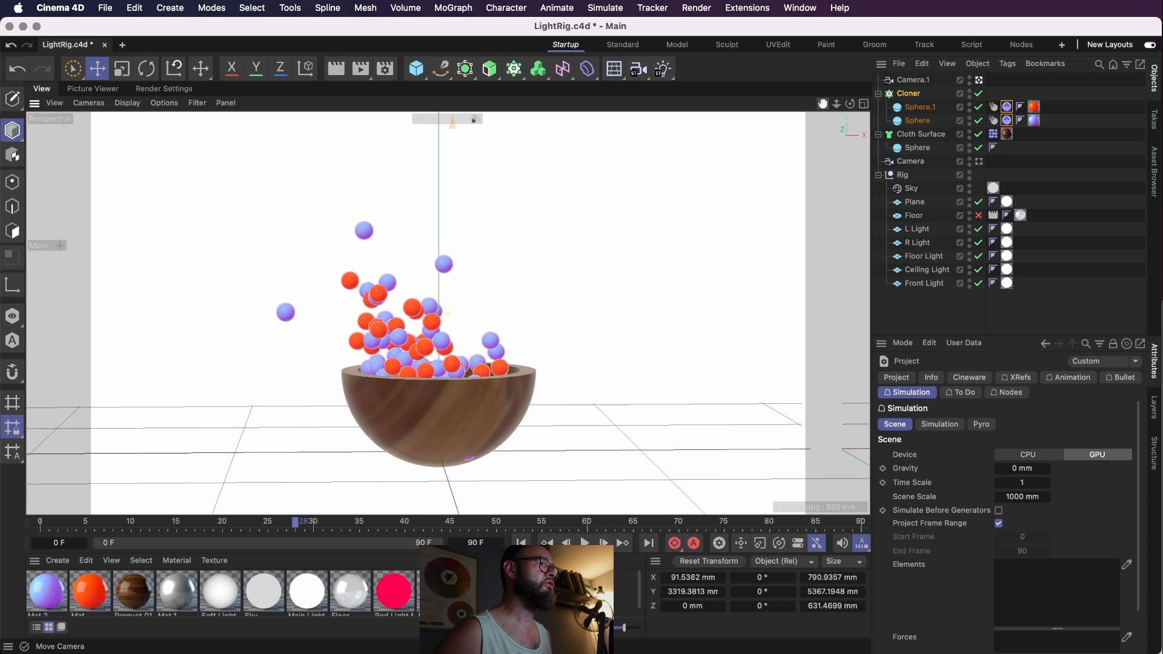
{"action": "left_click", "coordinate": [910, 81]}
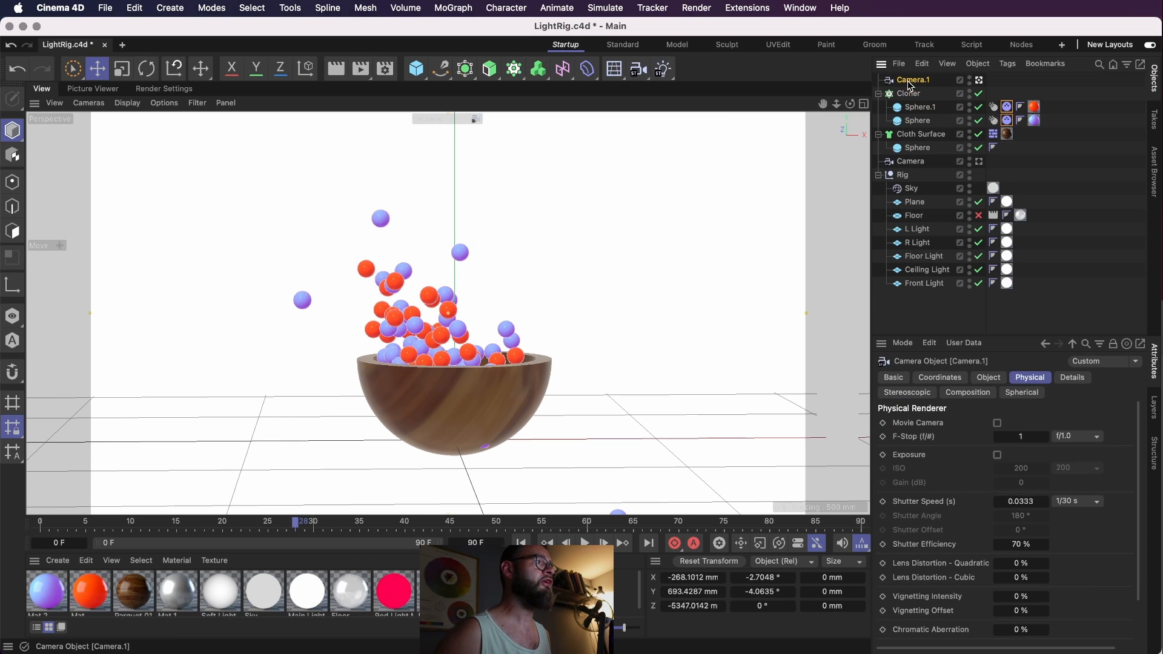
{"action": "left_click", "coordinate": [864, 104]}
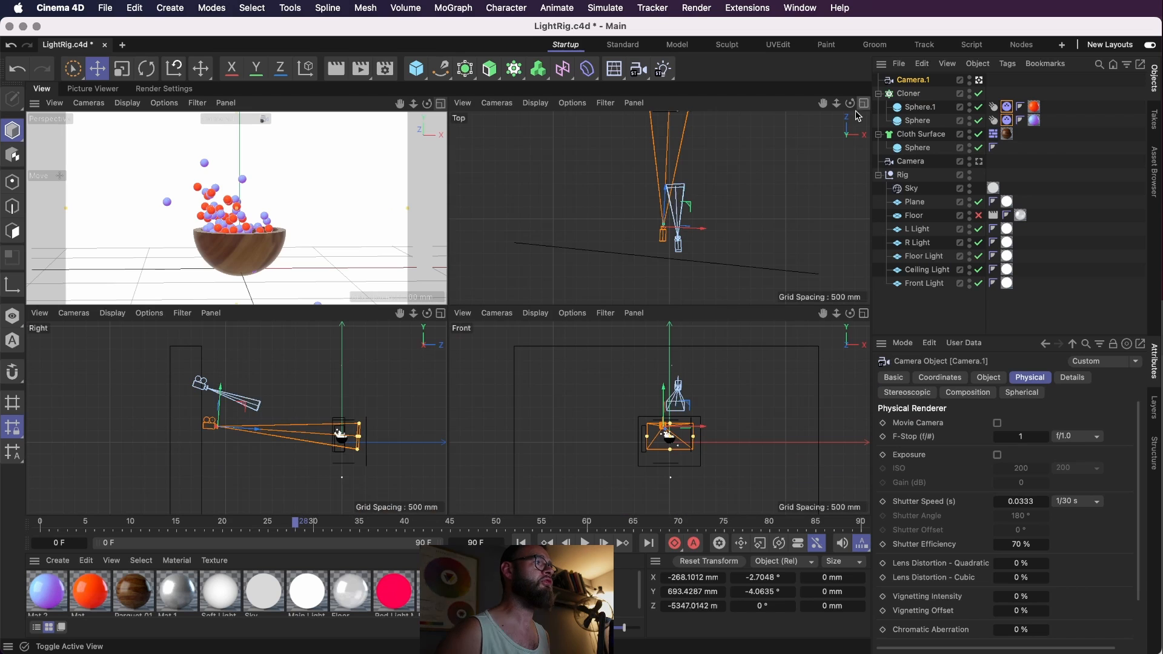
{"action": "key", "text": "o"}
{"action": "right_click_drag", "start_coordinate": [648, 155], "coordinate": [770, 187], "text": "alt"}
{"action": "left_click_drag", "start_coordinate": [710, 171], "coordinate": [713, 235]}
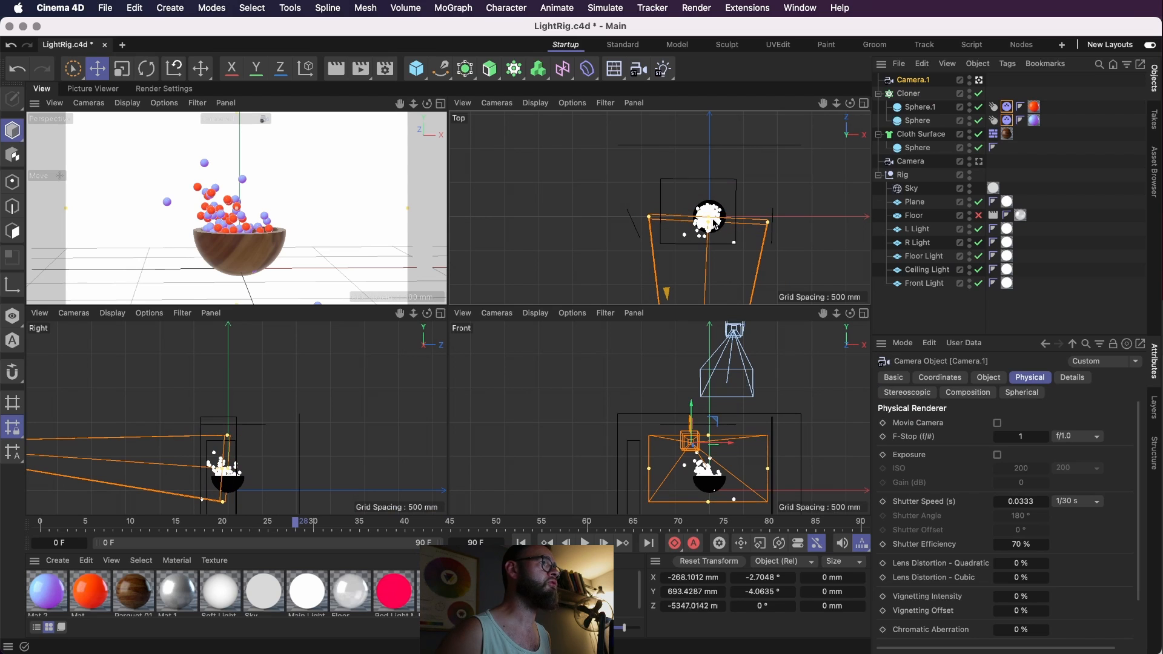
{"action": "left_click", "coordinate": [441, 105]}
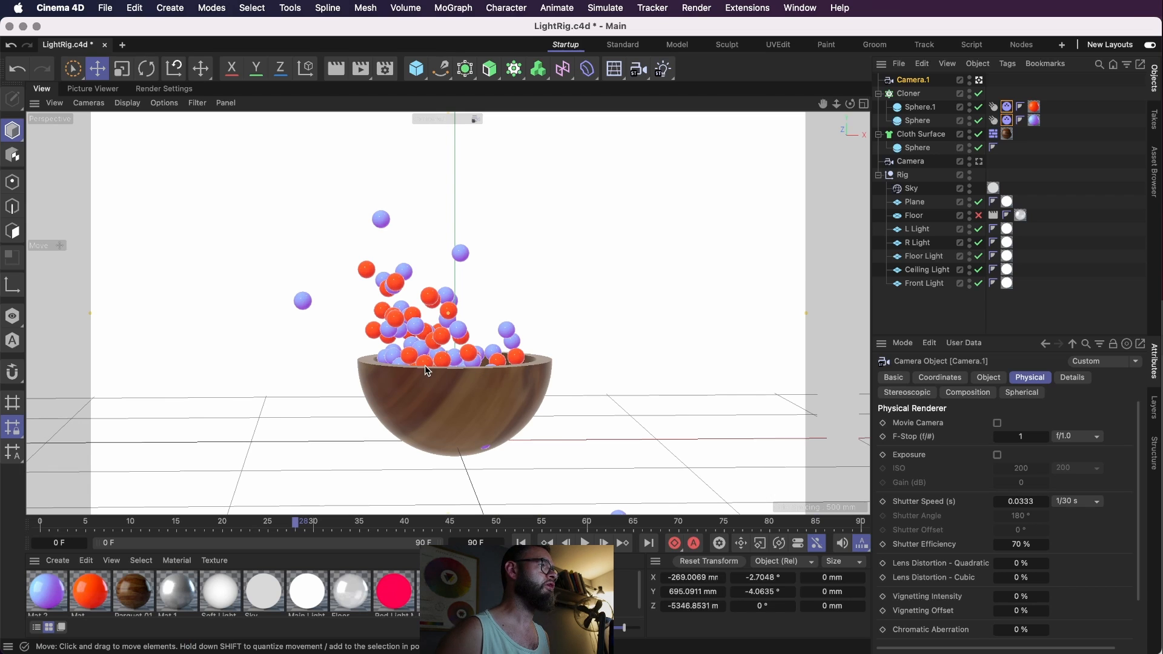
- Reframe the camera around the Cloth Surface bowl as a tilted close-up with the bowl in the lower-right part of the shot
{"action": "left_click", "coordinate": [915, 134]}
{"action": "right_click_drag", "start_coordinate": [413, 351], "coordinate": [545, 380], "text": "alt"}
{"action": "left_click_drag", "start_coordinate": [542, 376], "coordinate": [582, 384], "text": "alt"}
{"action": "left_click_drag", "start_coordinate": [475, 398], "coordinate": [499, 447], "text": "alt"}
{"action": "middle_click_drag", "start_coordinate": [498, 448], "coordinate": [685, 441], "text": "alt"}
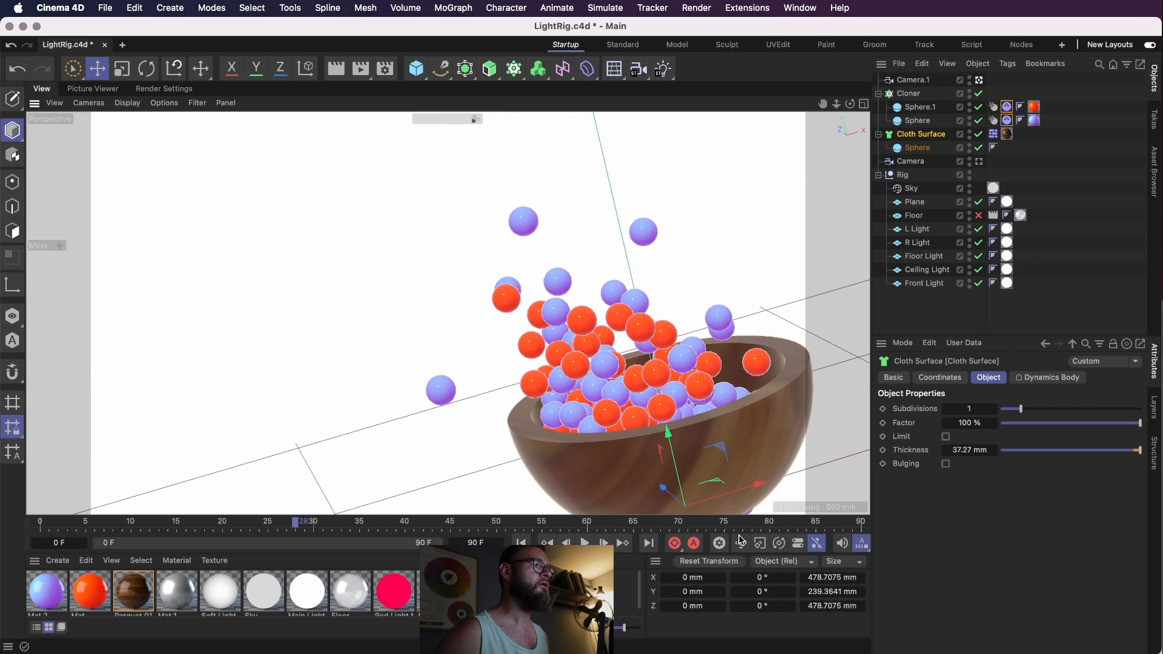
- Advance the simulation to frame 33 and save the project
{"action": "left_click", "coordinate": [587, 543]}
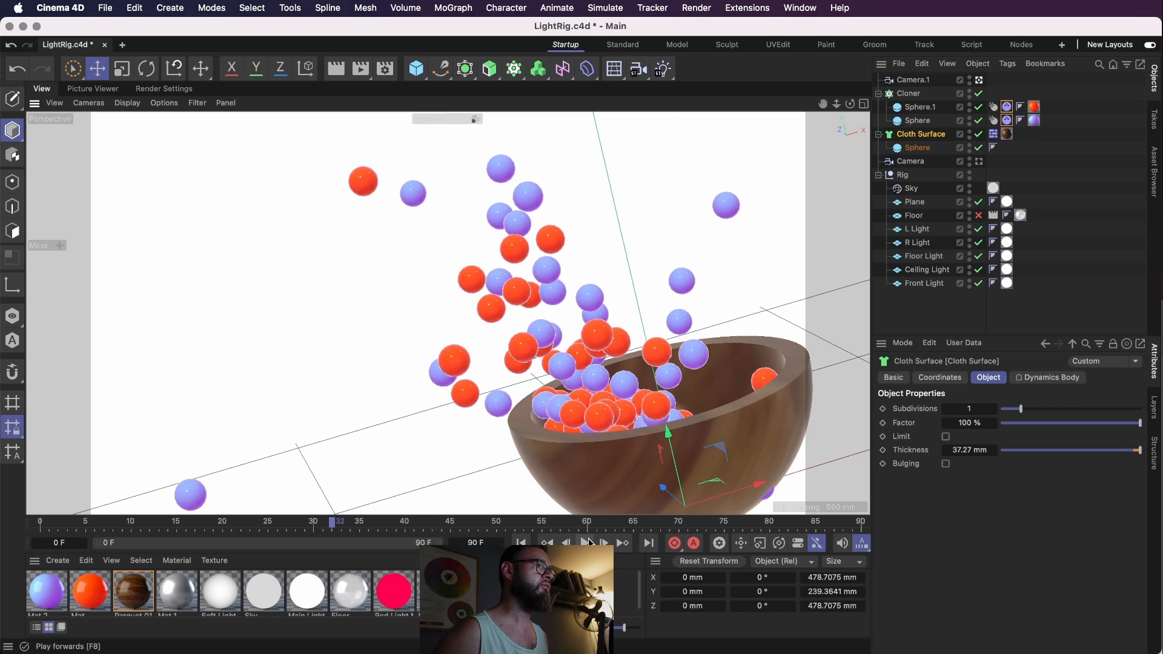
{"action": "left_click", "coordinate": [587, 543]}
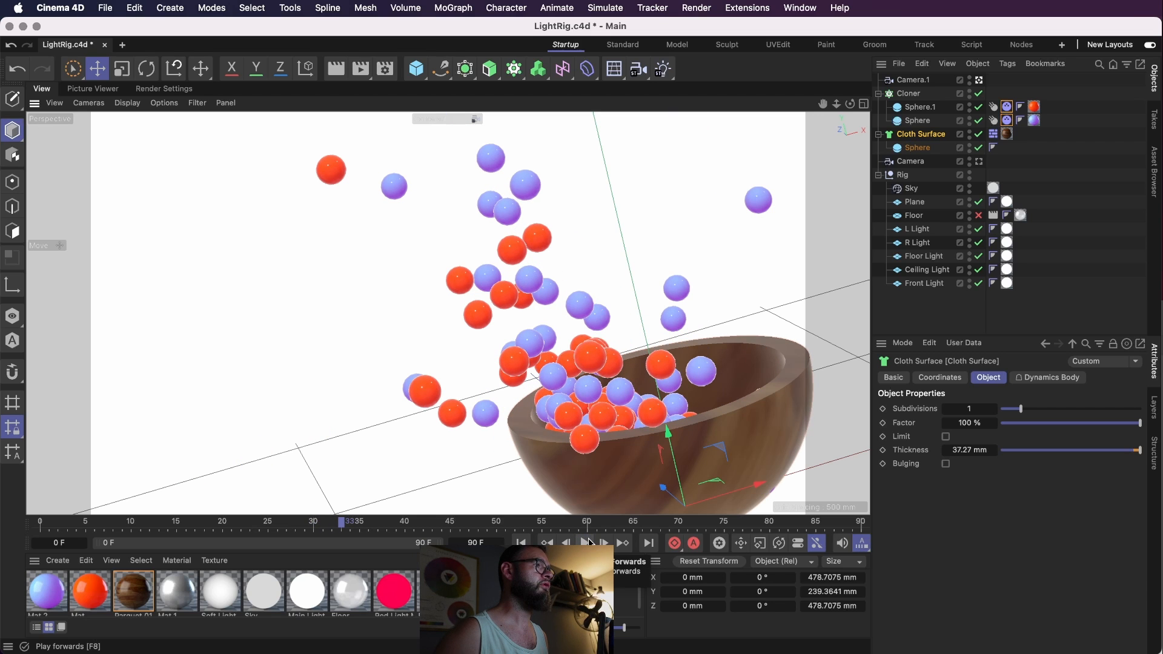
{"action": "key", "text": "super+s"}
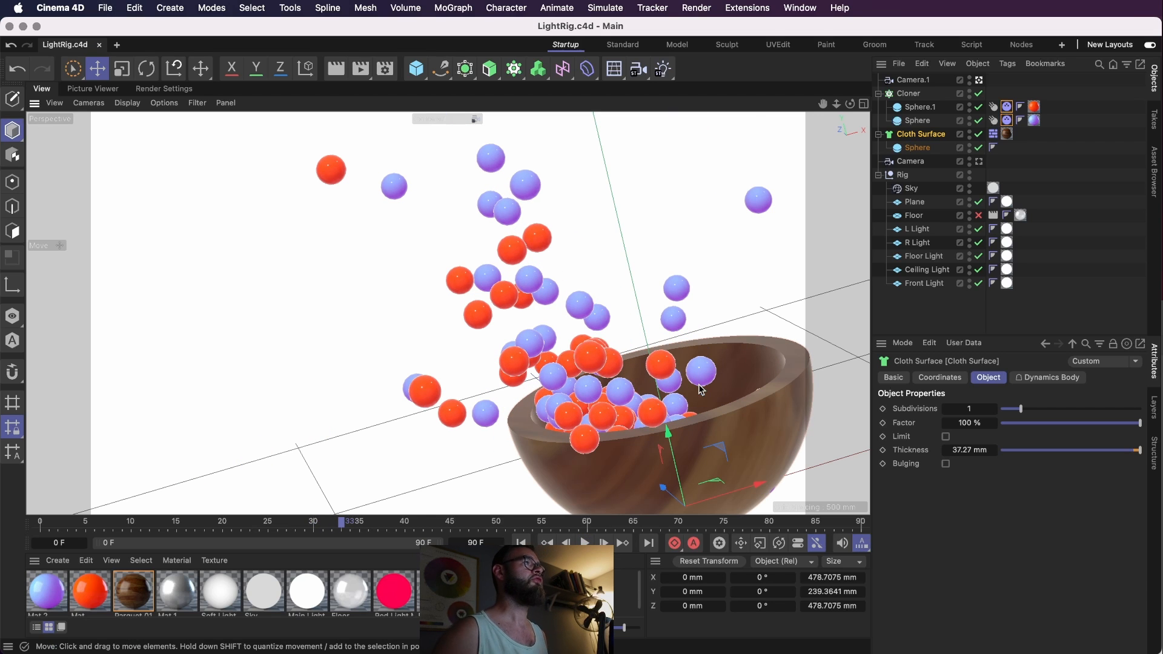
- Start a brief preview render, stop it, and shorten Camera.1's focus distance to the bowl and falling balls in the top view
{"action": "key", "text": "super+r"}
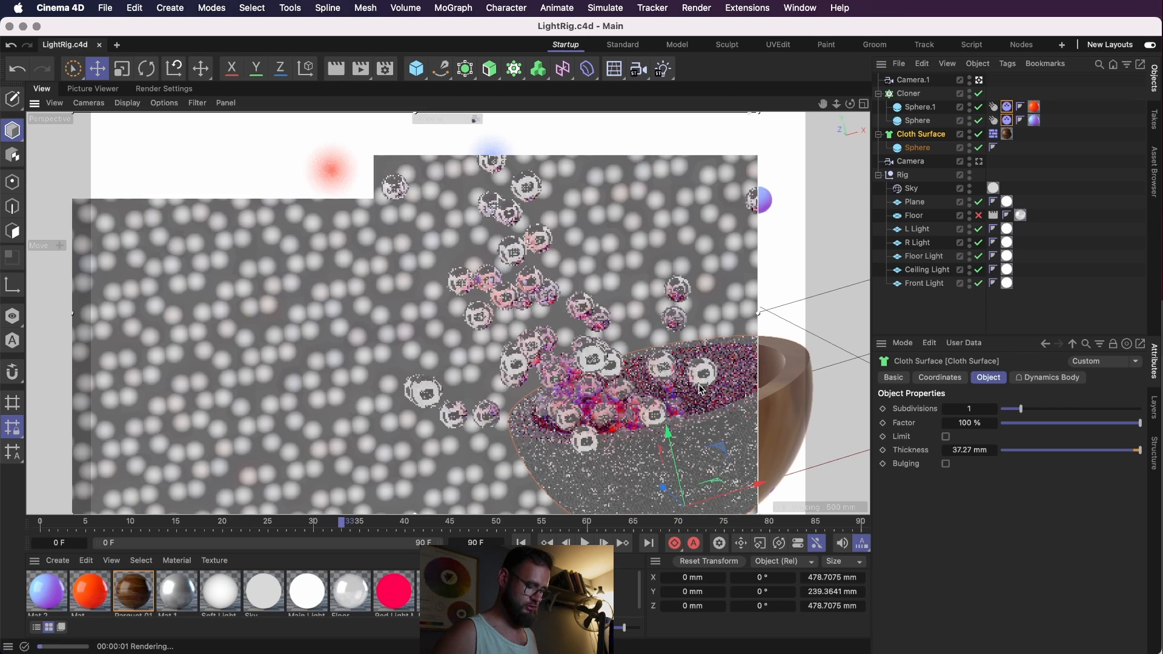
{"action": "key", "text": "alt+r"}
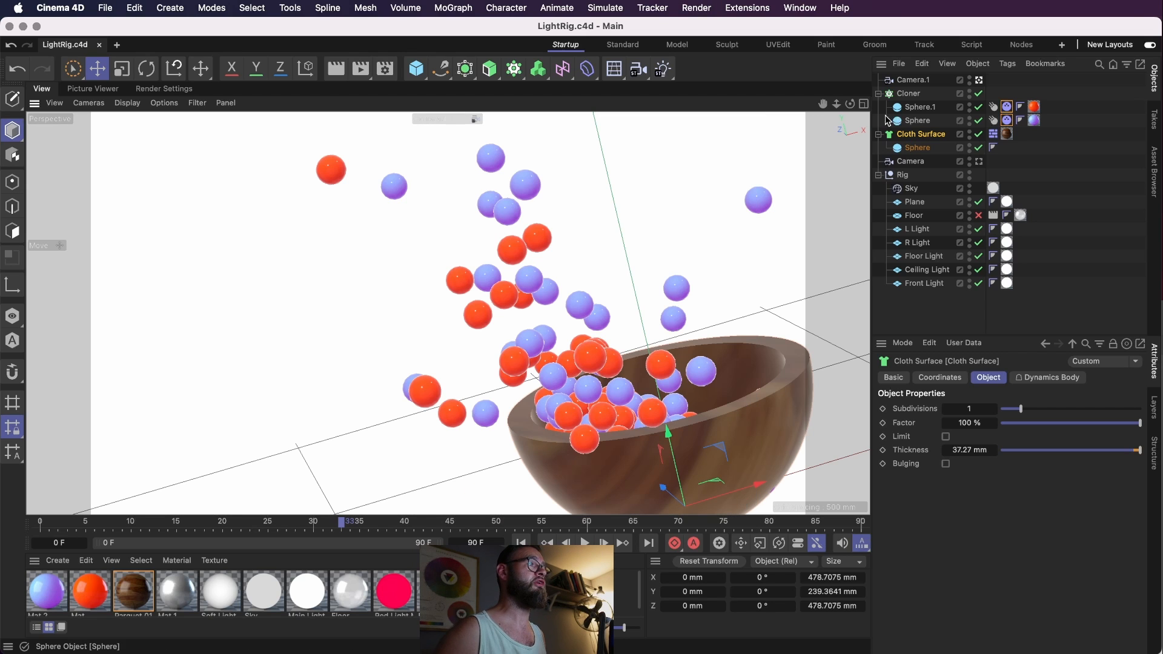
{"action": "left_click", "coordinate": [866, 105]}
{"action": "left_click", "coordinate": [685, 286]}
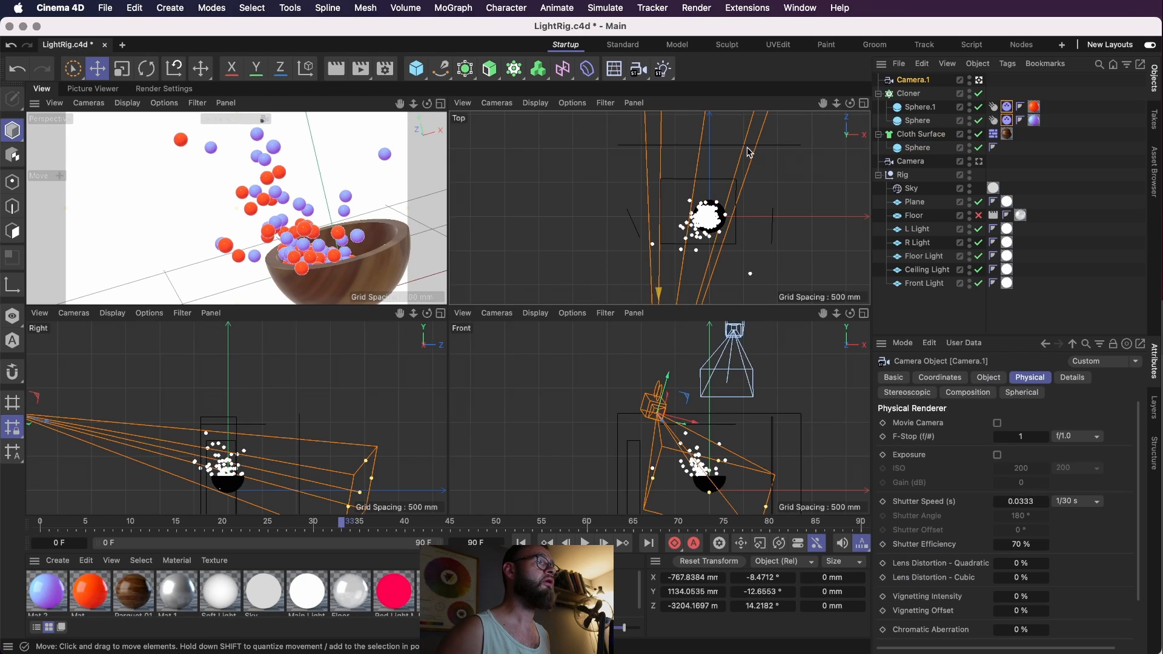
{"action": "left_click_drag", "start_coordinate": [645, 225], "coordinate": [635, 282]}
{"action": "middle_click_drag", "start_coordinate": [628, 277], "coordinate": [676, 154], "text": "alt"}
{"action": "left_click_drag", "start_coordinate": [685, 156], "coordinate": [683, 234]}
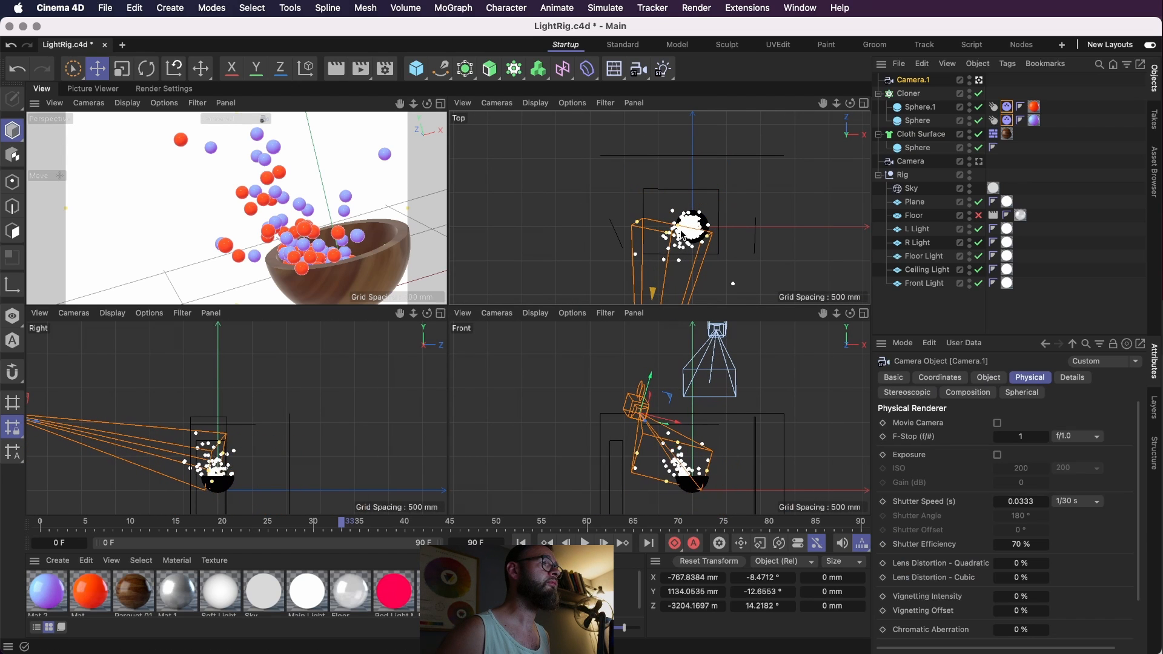
- Preview the refocused shot in the maximized perspective view and render frame 33 to the Picture Viewer
{"action": "key", "text": "super+r"}
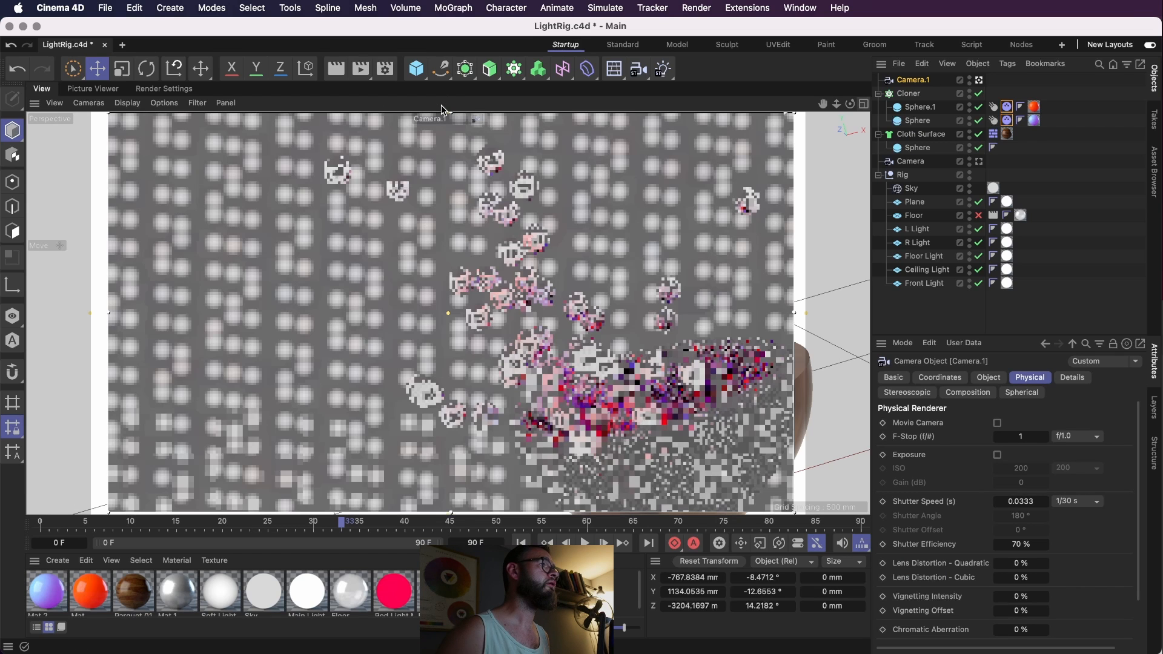
{"action": "left_click", "coordinate": [440, 103]}
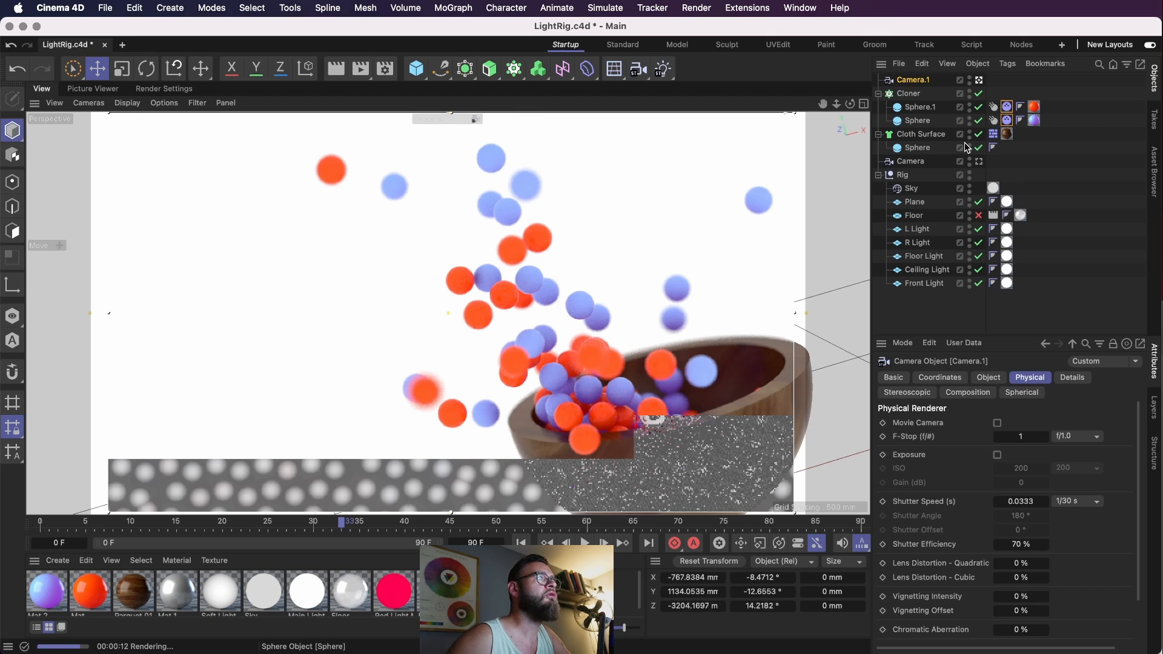
{"action": "left_click", "coordinate": [355, 69]}
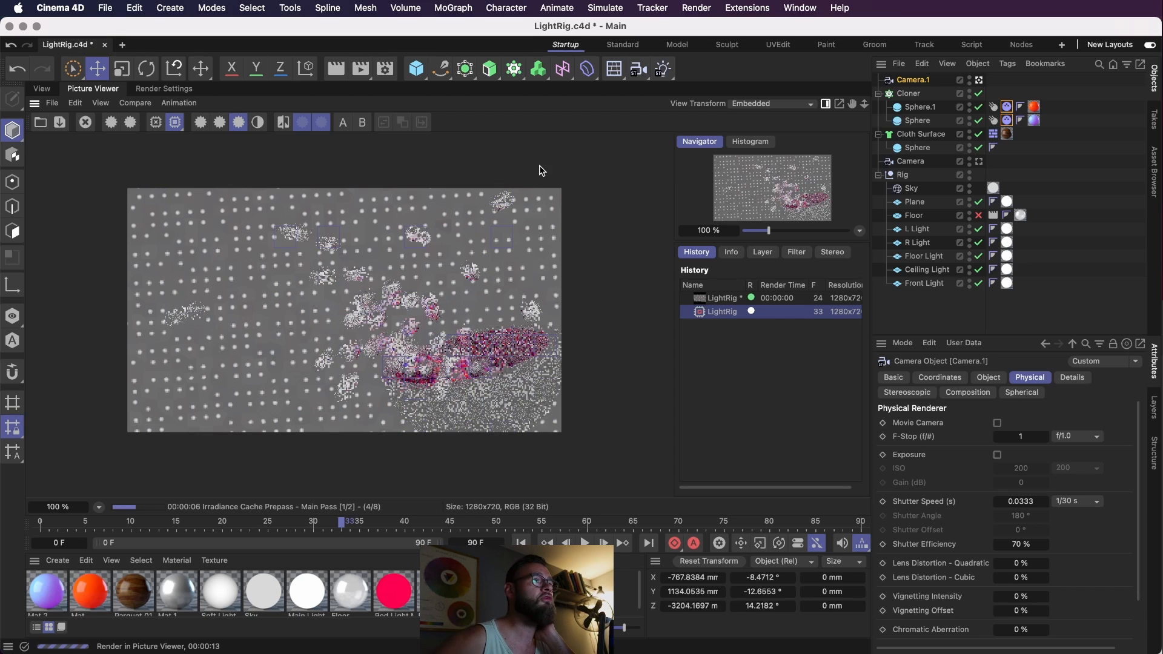
- Examine the MoGraph tags available for the Cloner, including MoGraph Cache, in a detached list and close it without adding a tag
{"action": "left_click", "coordinate": [907, 94]}
{"action": "right_click", "coordinate": [905, 95]}
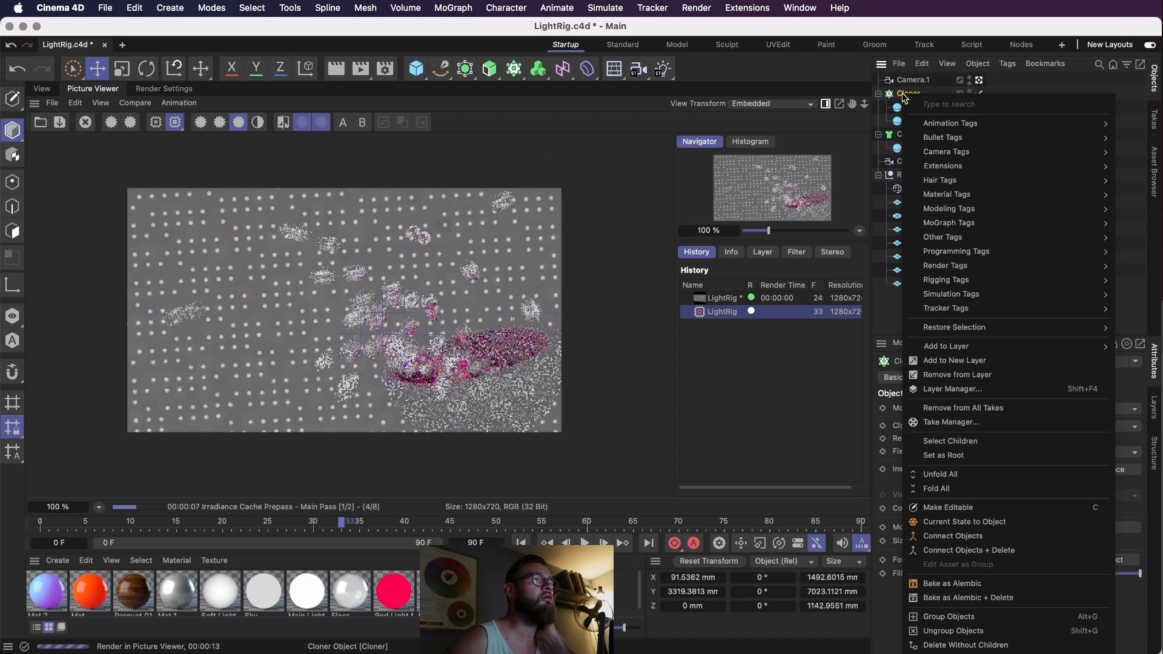
{"action": "mouse_move", "coordinate": [1101, 225]}
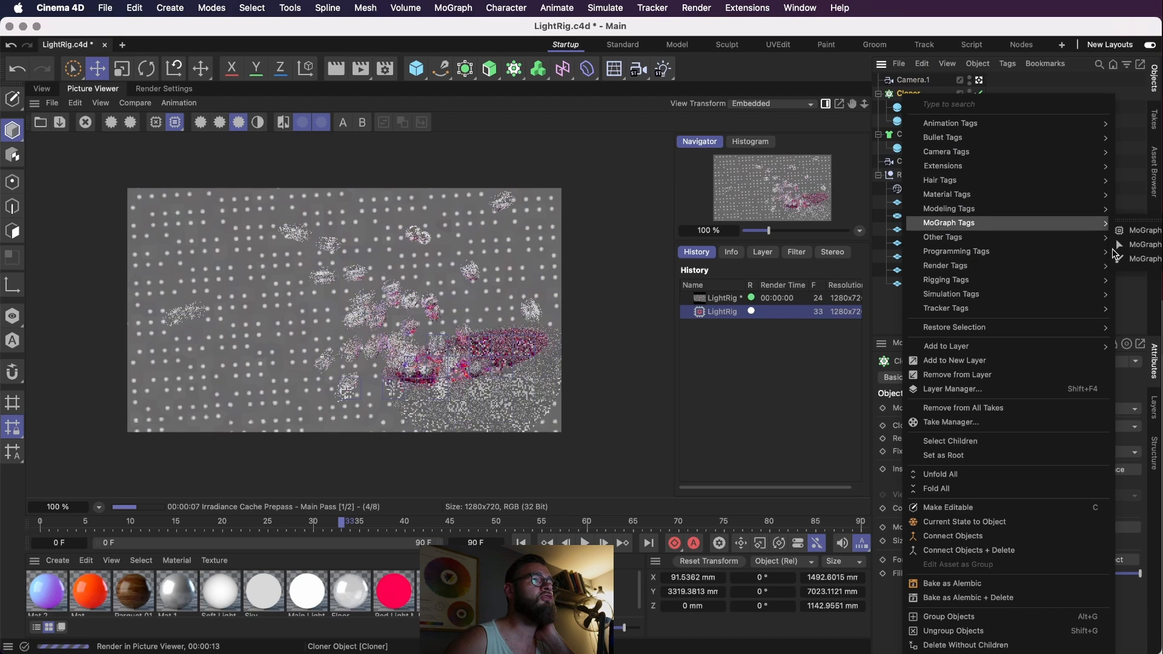
{"action": "left_click_drag", "start_coordinate": [1142, 235], "coordinate": [1052, 229]}
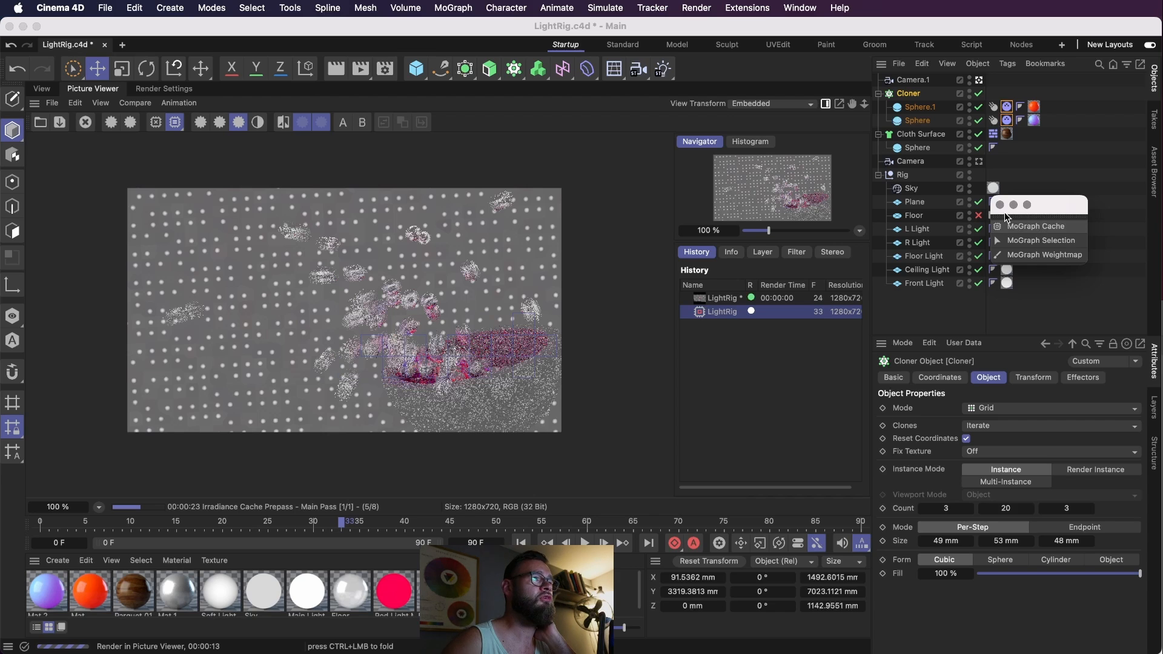
{"action": "left_click", "coordinate": [1000, 205]}
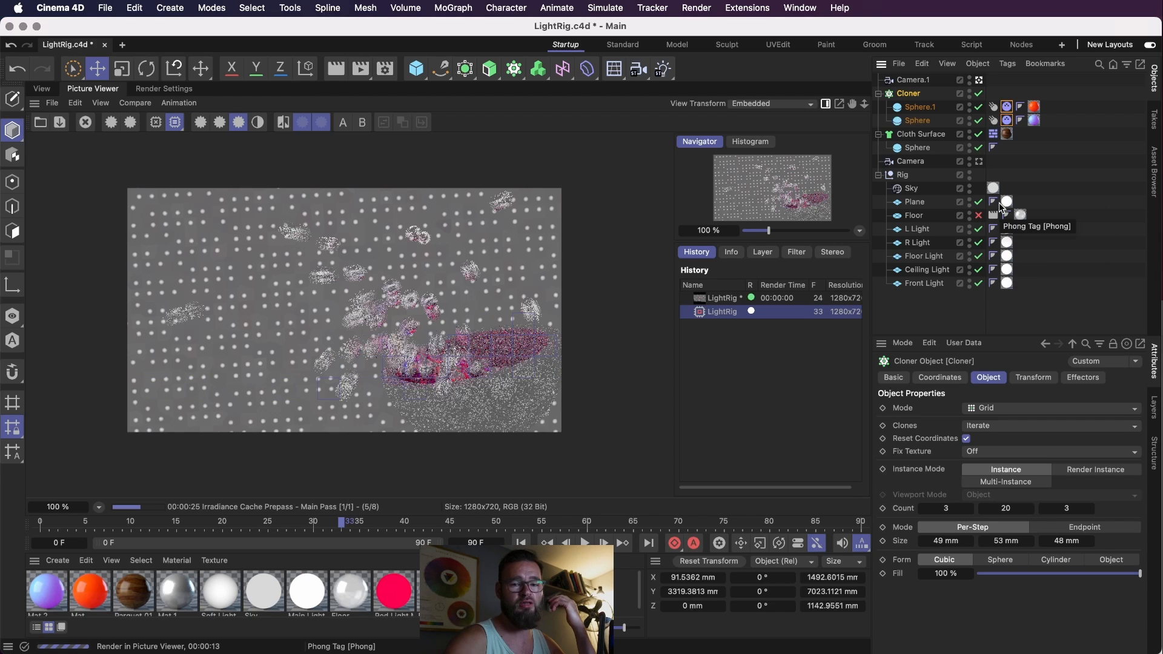